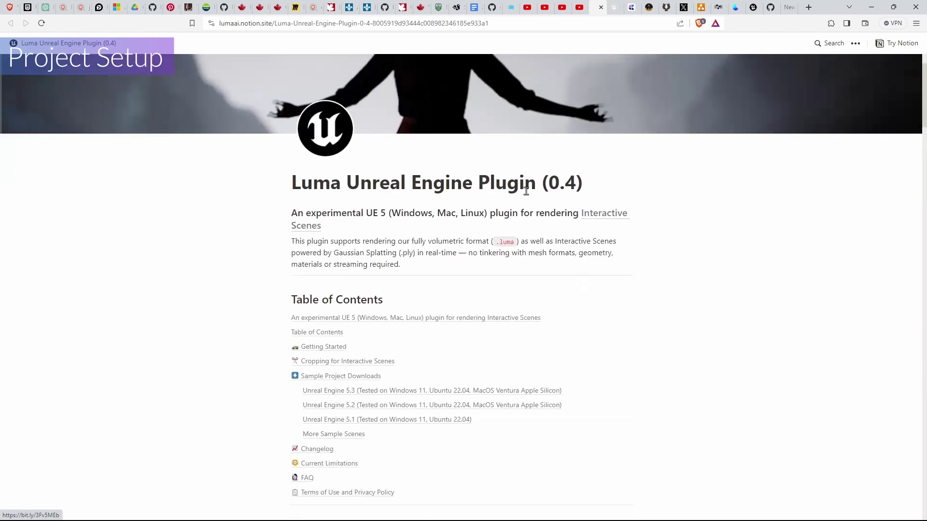
# Find the Unreal Engine 5.3 sample project downloads on the Luma Unreal Engine Plugin page
pyautogui.scroll(-4, 527, 195)
pyautogui.scroll(-6, 526, 195)
pyautogui.scroll(-15, 527, 195)
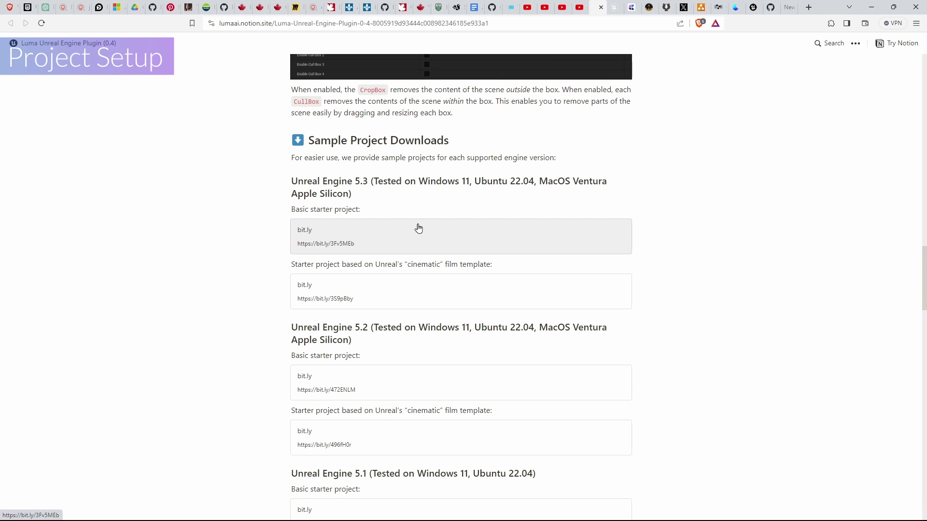
# Switch to File Explorer and locate the Plugins folder and the LumaAIStarterProject file in the extracted LumaAIStarterProject_5.3_2023_10_26 folder
pyautogui.press('super')
pyautogui.click(464, 511)
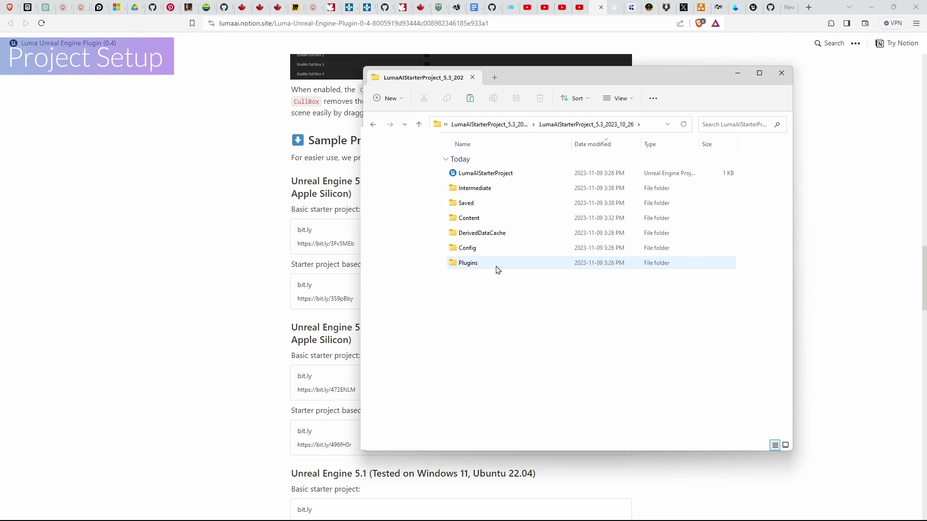
pyautogui.doubleClick(499, 269)
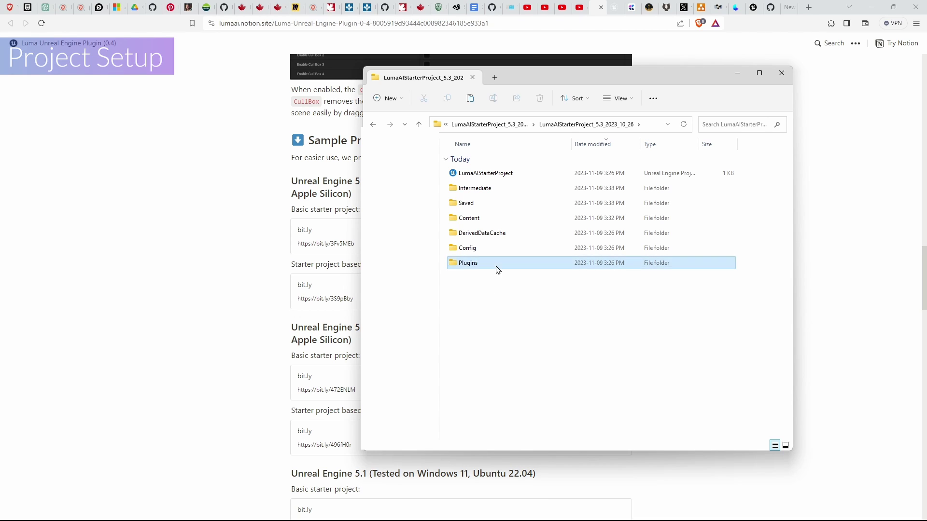
pyautogui.click(498, 176)
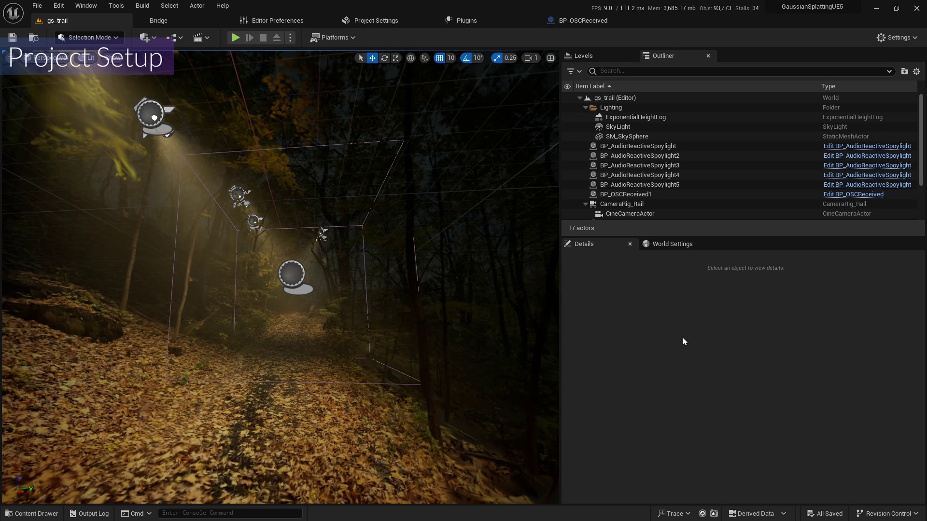
# Check the gs_fall_leaves.ply file in the Roxane_fall_gaussian_splatting_point_cloud download folder, and return to the Unreal Editor
pyautogui.press('super')
pyautogui.click(387, 403)
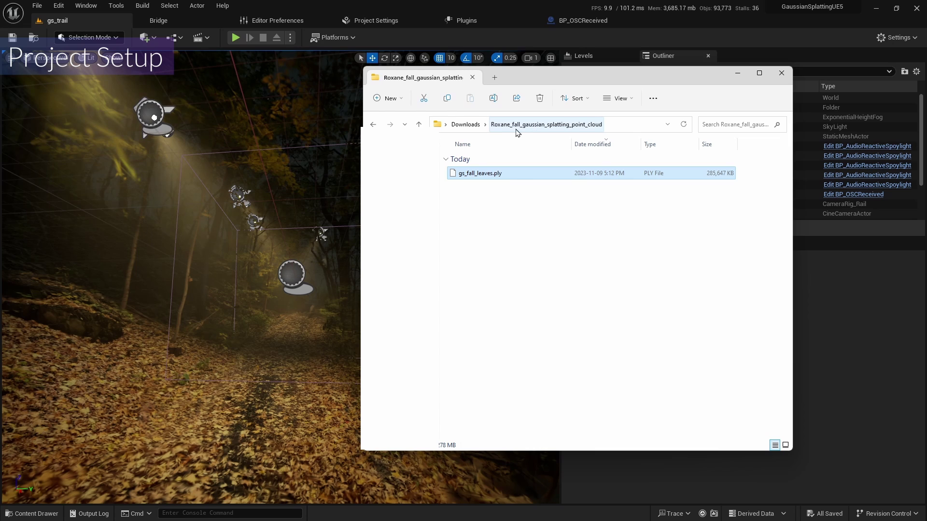
pyautogui.click(813, 341)
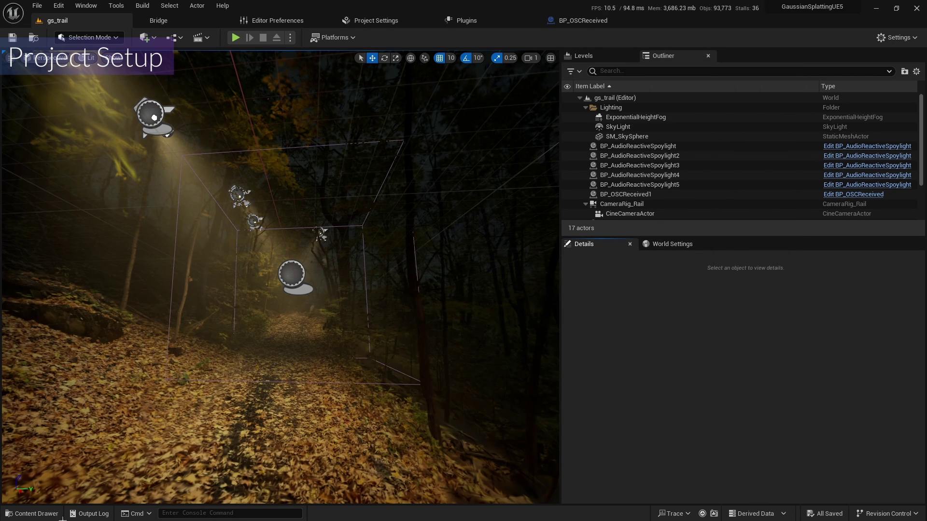
# Create a new level from the Basic template and save it as gs_audioreactive in the Maps folder
pyautogui.click(37, 6)
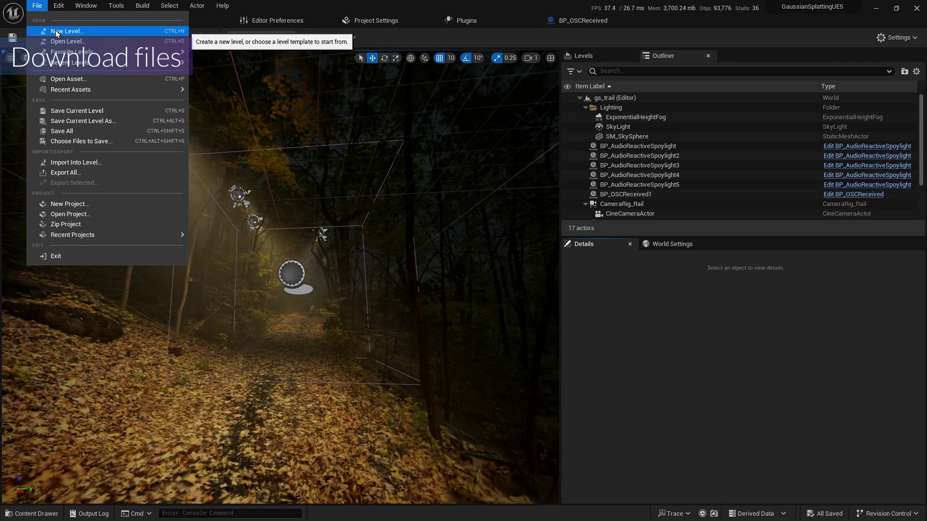
pyautogui.click(57, 32)
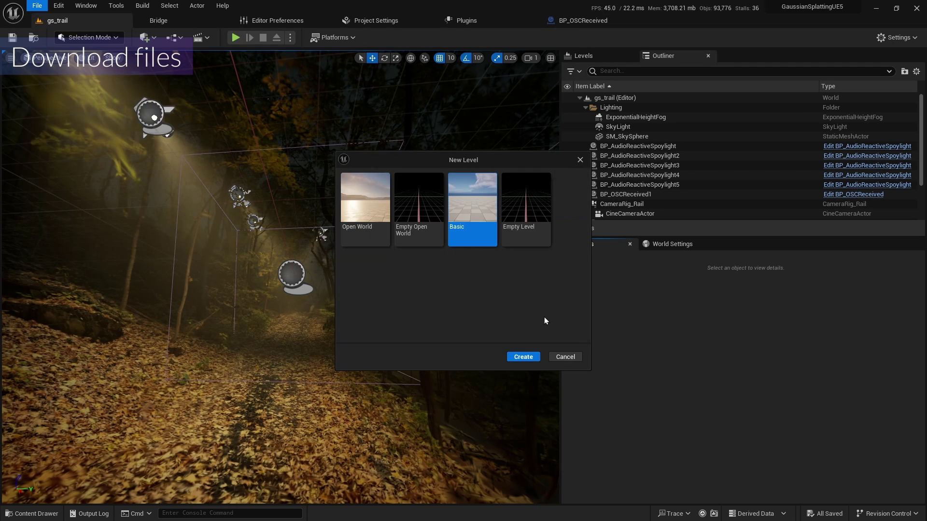
pyautogui.click(524, 356)
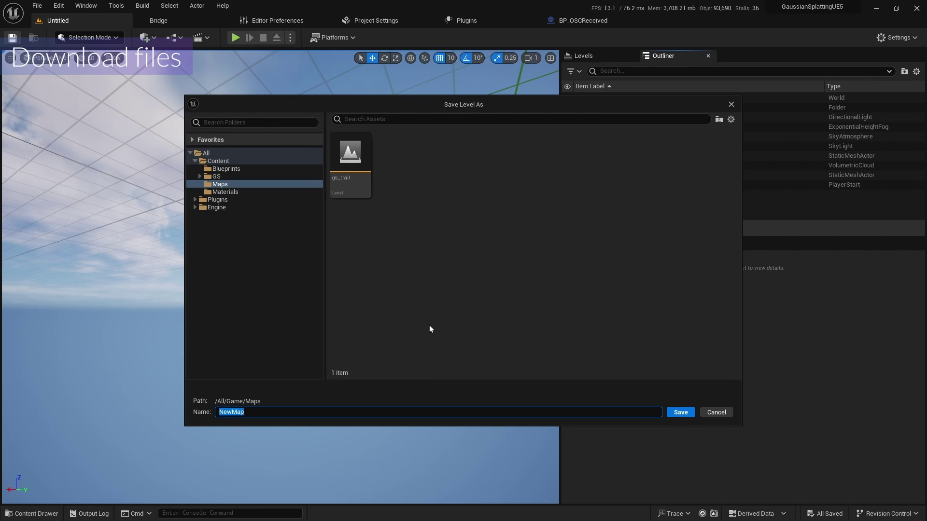
pyautogui.write('gs')
pyautogui.write('_audio')
pyautogui.write('reactive')
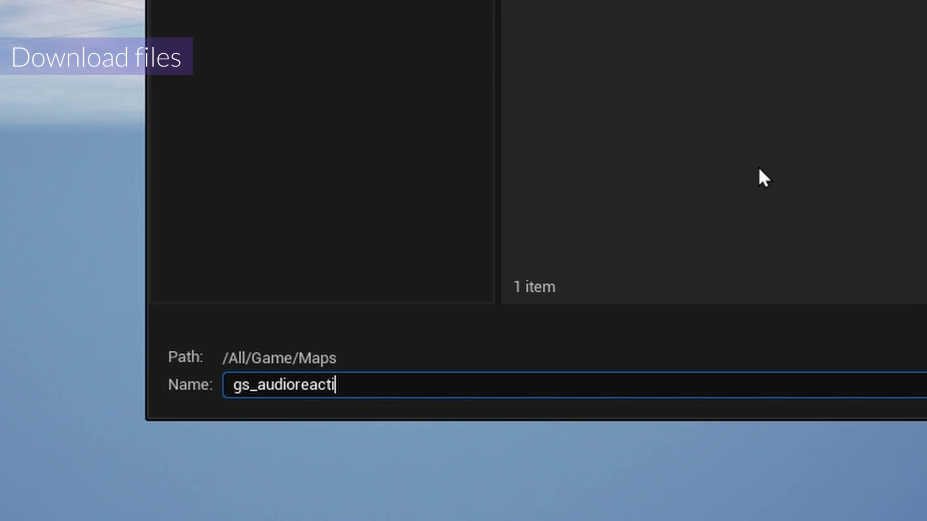
pyautogui.press('Return')
# Delete the SkyAtmosphere, SkyLight, VolumetricCloud, Floor and PlayerStart actors from the level
pyautogui.click(642, 136)
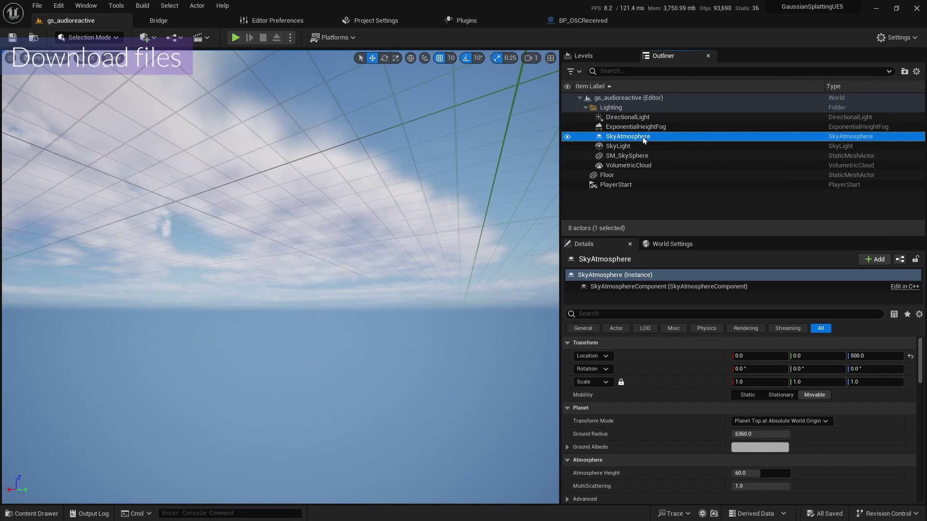
pyautogui.press('F2')
pyautogui.click(667, 146)
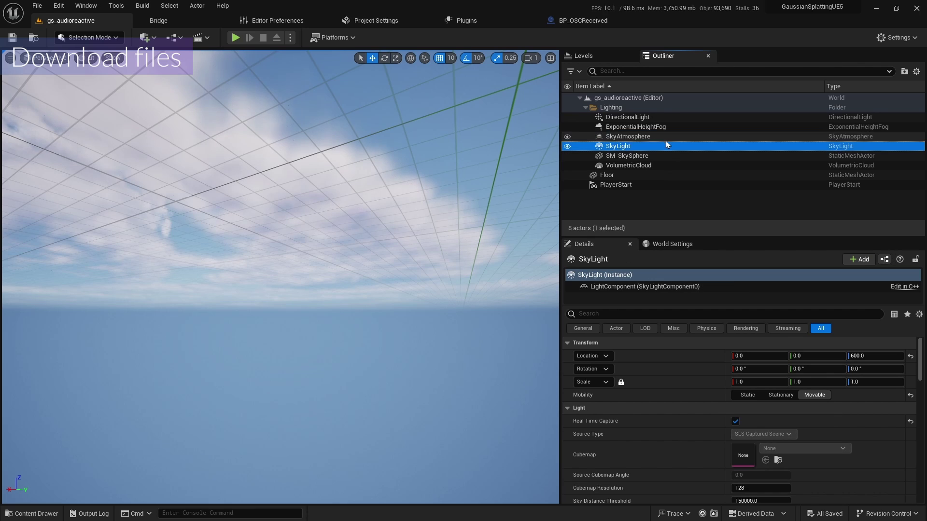
pyautogui.click(668, 141)
pyautogui.keyDown('ctrl'); pyautogui.click(667, 146); pyautogui.keyUp('ctrl')
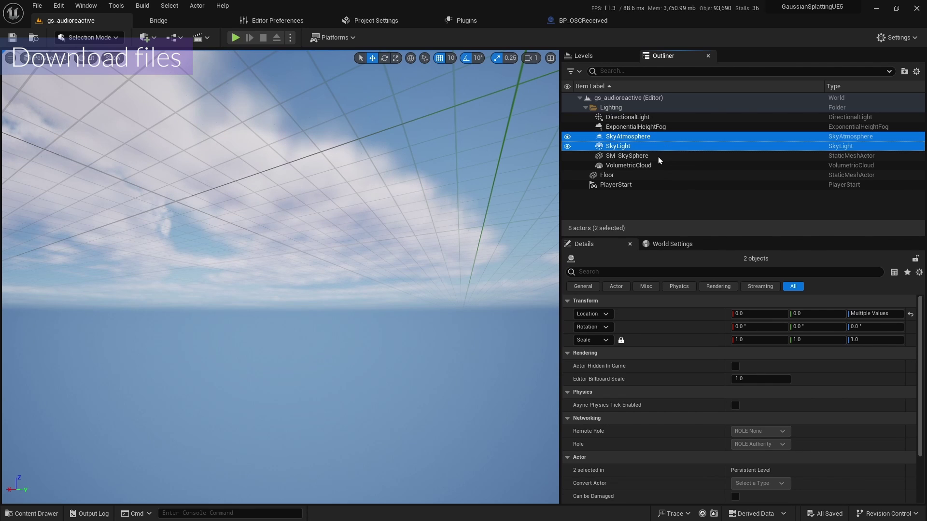
pyautogui.keyDown('ctrl'); pyautogui.click(658, 166); pyautogui.keyUp('ctrl')
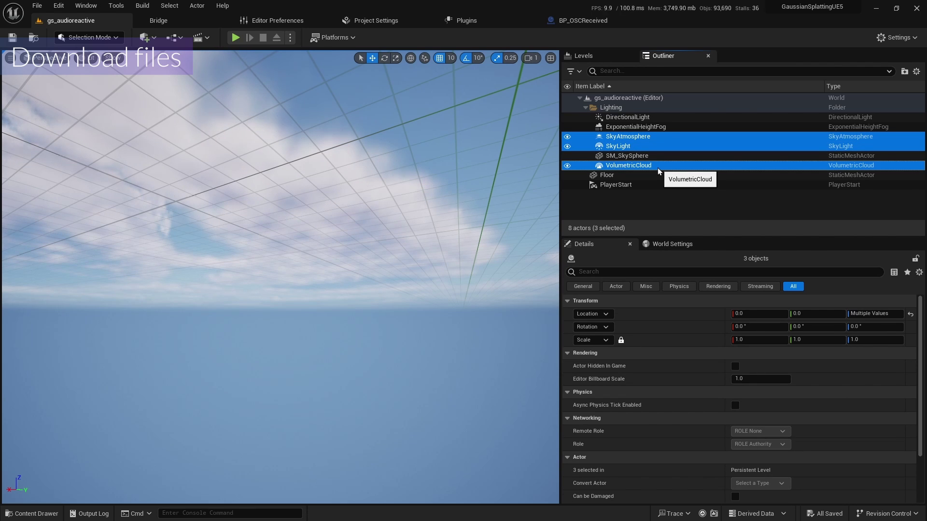
pyautogui.keyDown('ctrl'); pyautogui.click(654, 176); pyautogui.keyUp('ctrl')
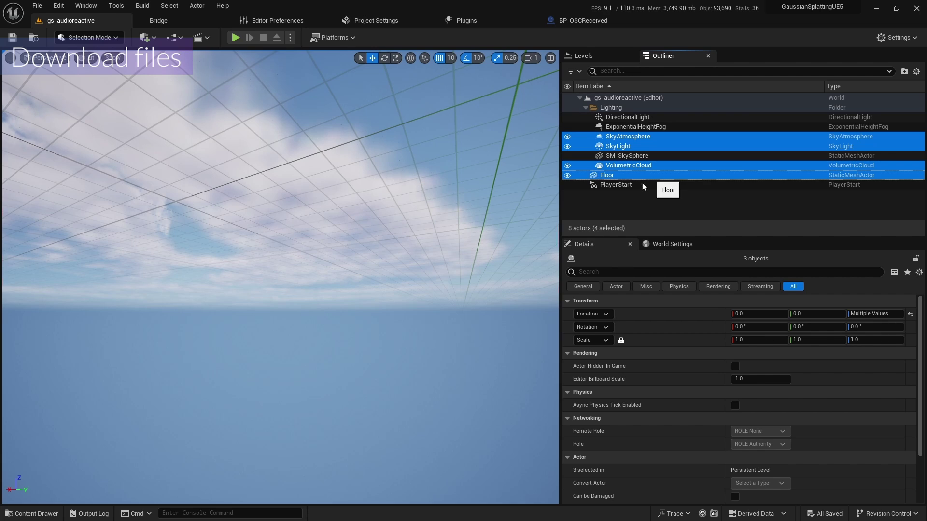
pyautogui.keyDown('ctrl'); pyautogui.click(639, 186); pyautogui.keyUp('ctrl')
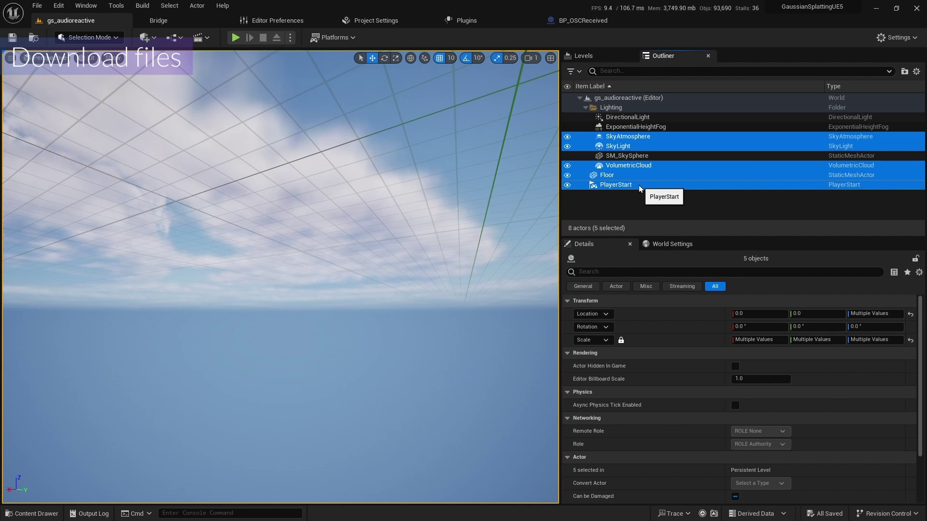
pyautogui.press('Delete')
# Delete the DirectionalLight actor from the Lighting folder of the level
pyautogui.click(659, 126)
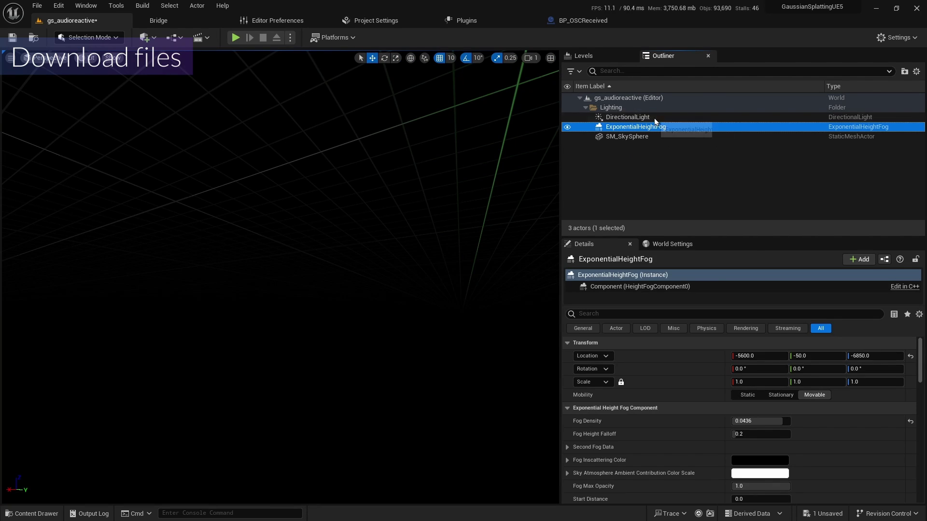
pyautogui.click(654, 119)
pyautogui.press('Delete')
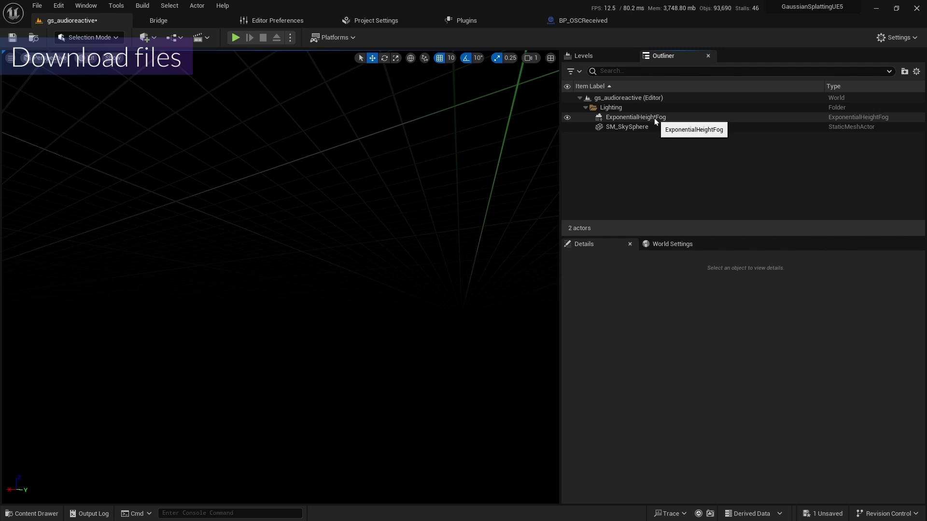
# Set the ExponentialHeightFog actor's Fog Density to 0.05 and enable Volumetric Fog
pyautogui.click(653, 118)
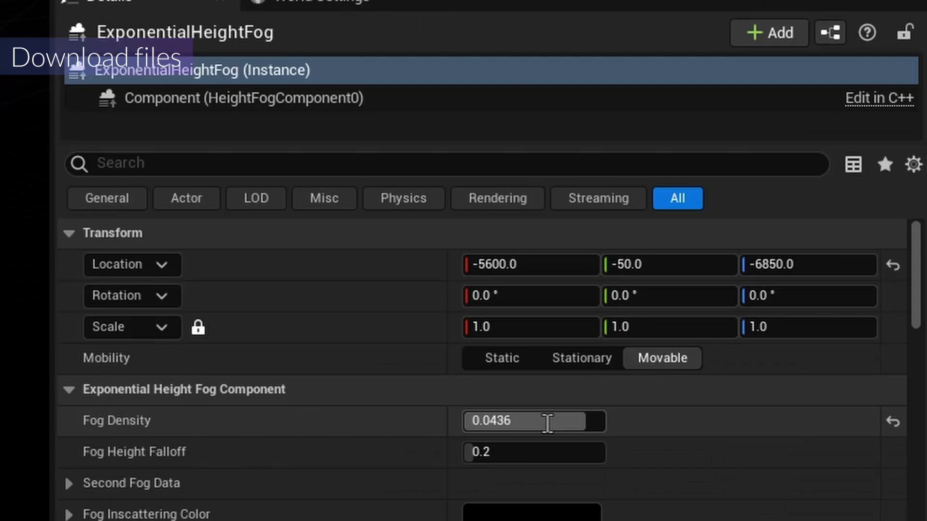
pyautogui.click(766, 422)
pyautogui.write('0.05')
pyautogui.press('Return')
pyautogui.scroll(-5, 357, 425)
pyautogui.scroll(-8, 357, 391)
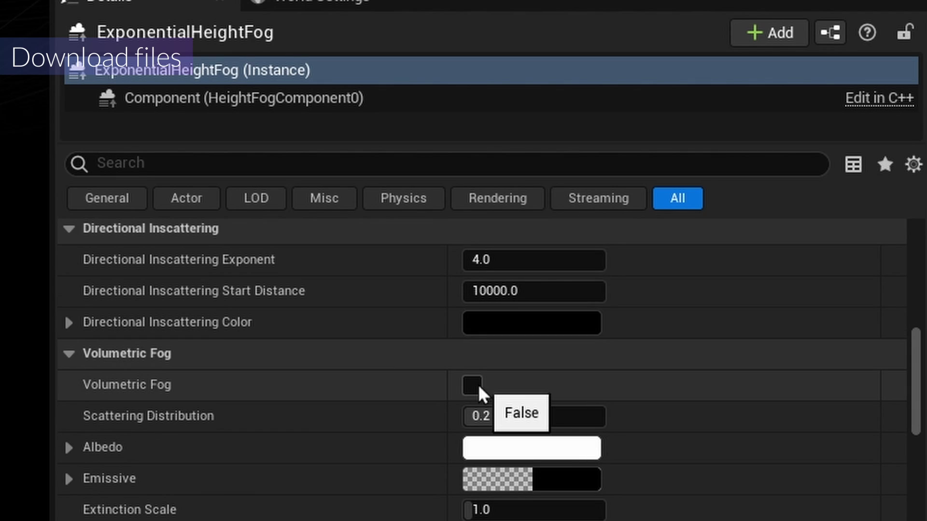
pyautogui.click(477, 385)
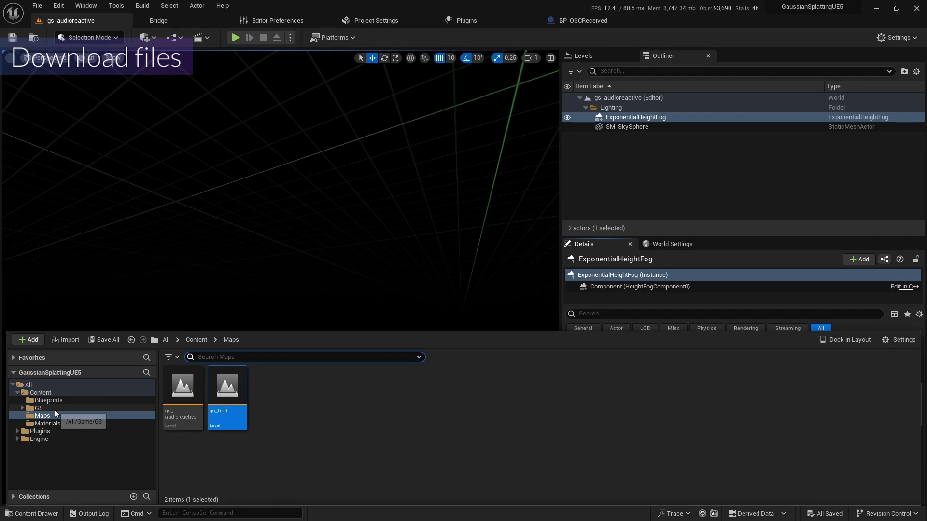
# Import gs_fall_leaves.ply from the downloaded point cloud folder into the project's GS content folder
pyautogui.click(52, 409)
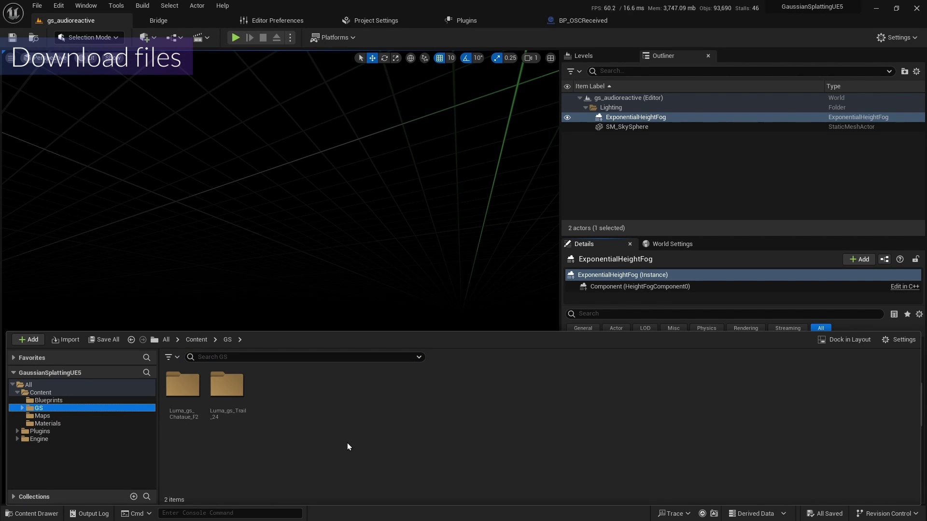
pyautogui.press('super')
pyautogui.click(464, 518)
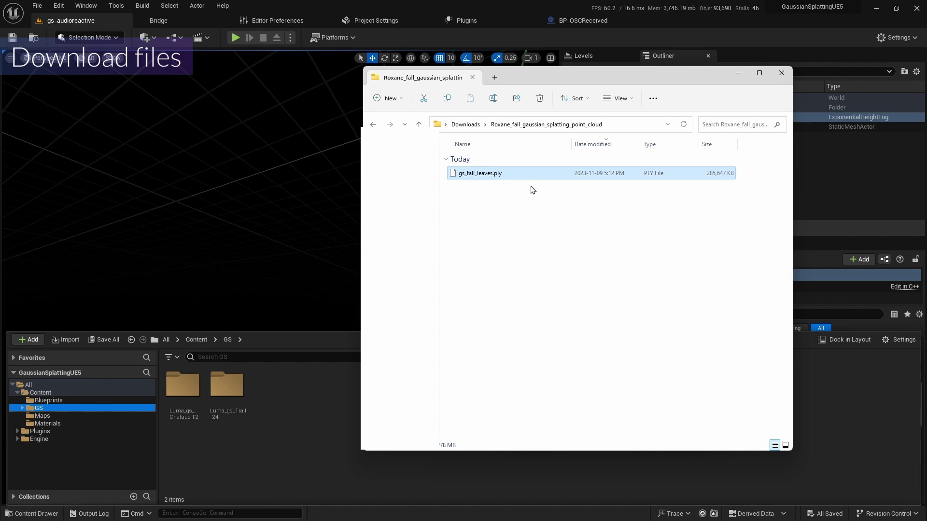
pyautogui.moveTo(527, 178); pyautogui.dragTo(317, 426)
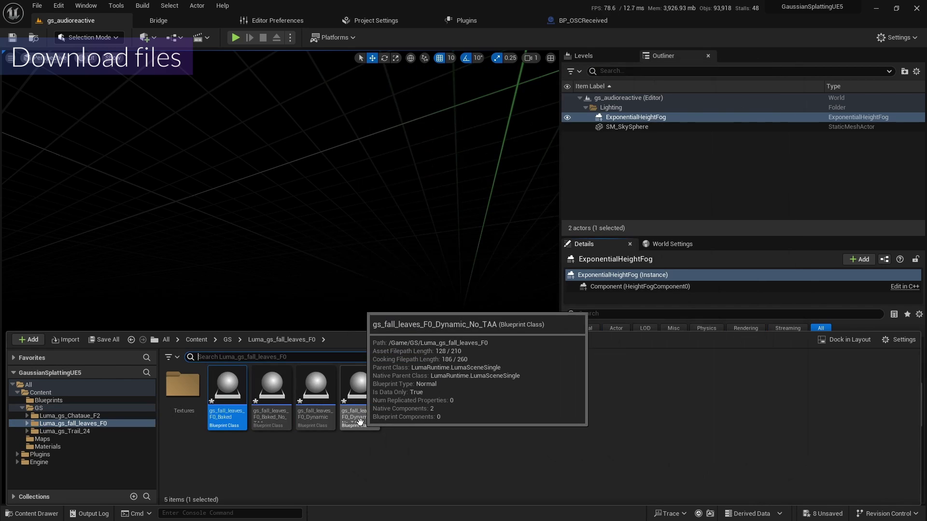
# Place the gs_fall_leaves_F0_Dynamic blueprint in the level and reset its location to 0, 0, 0
pyautogui.click(360, 411)
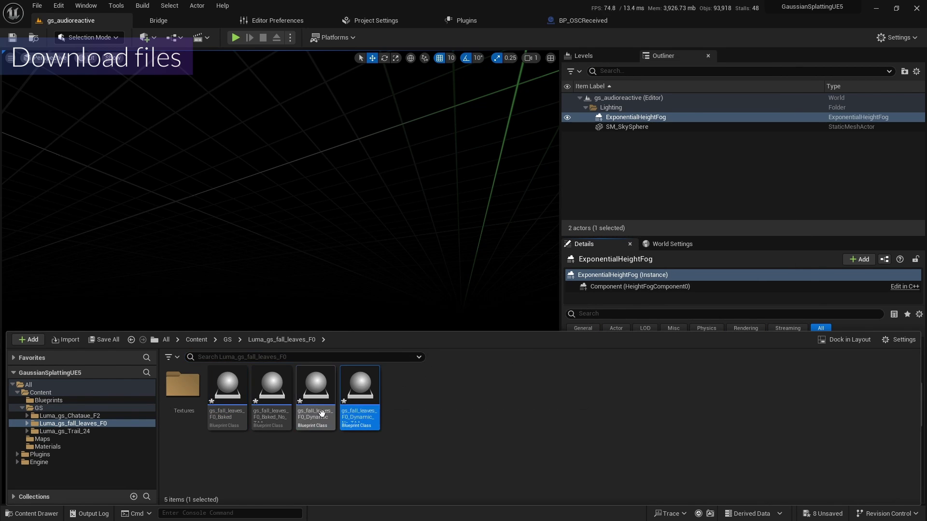
pyautogui.click(309, 410)
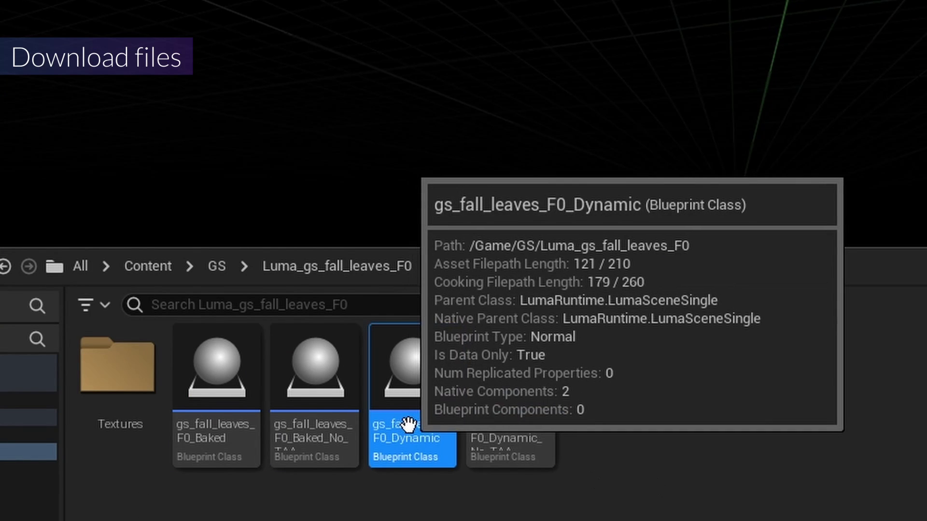
pyautogui.moveTo(408, 425); pyautogui.dragTo(407, 97)
pyautogui.scroll(5, 642, 389)
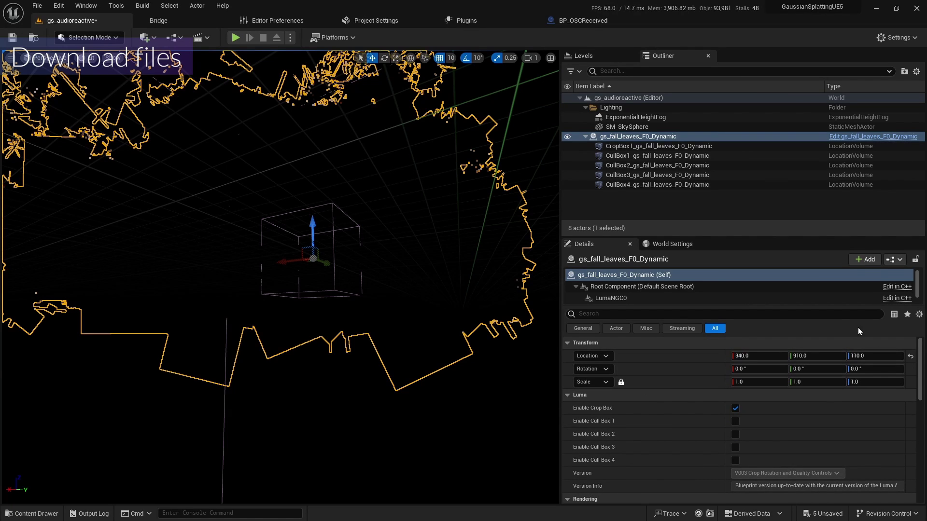
pyautogui.click(910, 357)
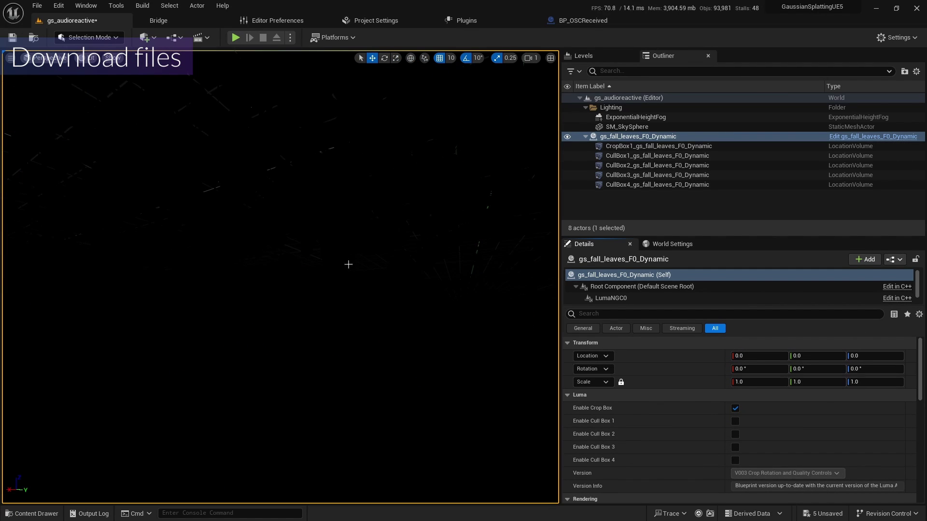
# Add a point light to the level and paste its location as 1130, 540, 170
pyautogui.click(145, 37)
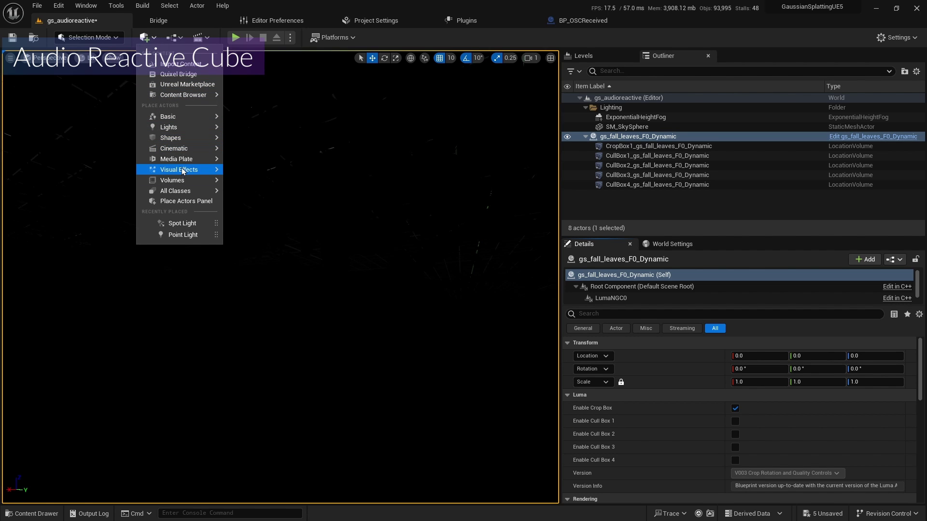
pyautogui.moveTo(179, 127)
pyautogui.click(267, 144)
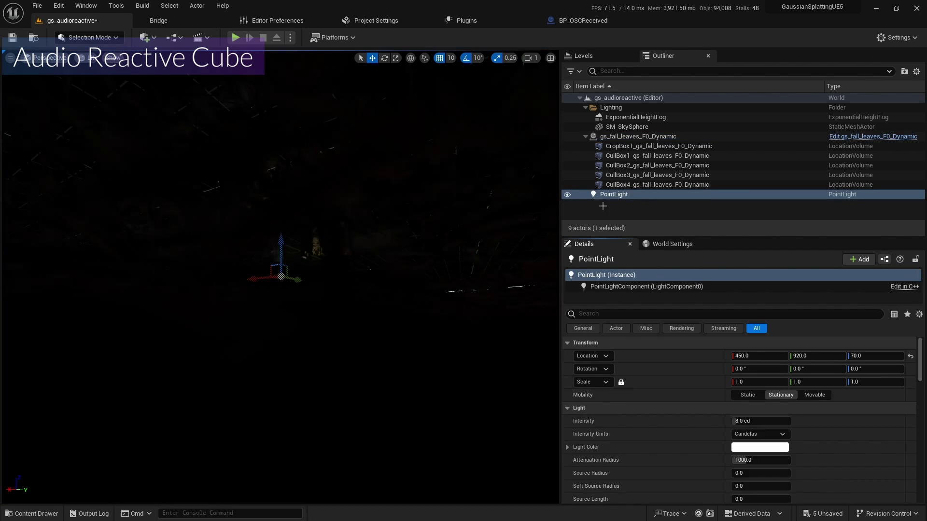
pyautogui.rightClick(693, 356)
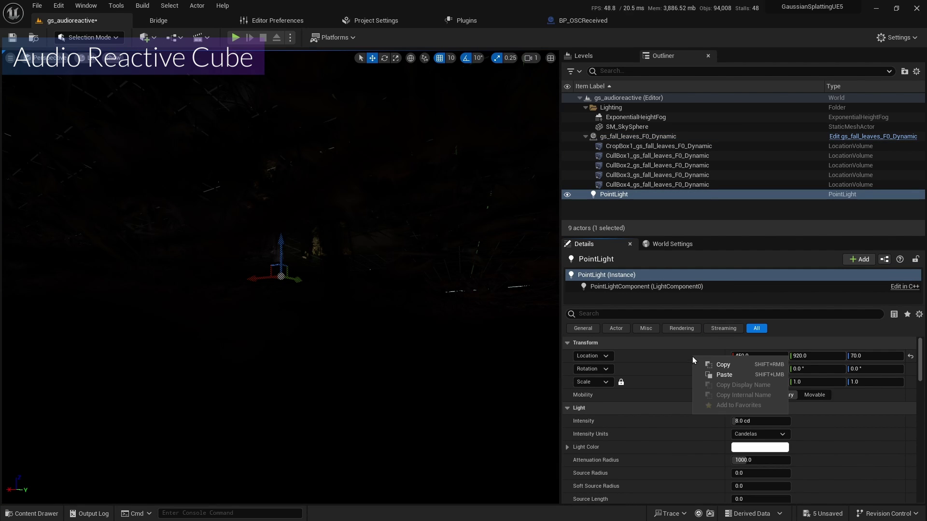
pyautogui.click(711, 373)
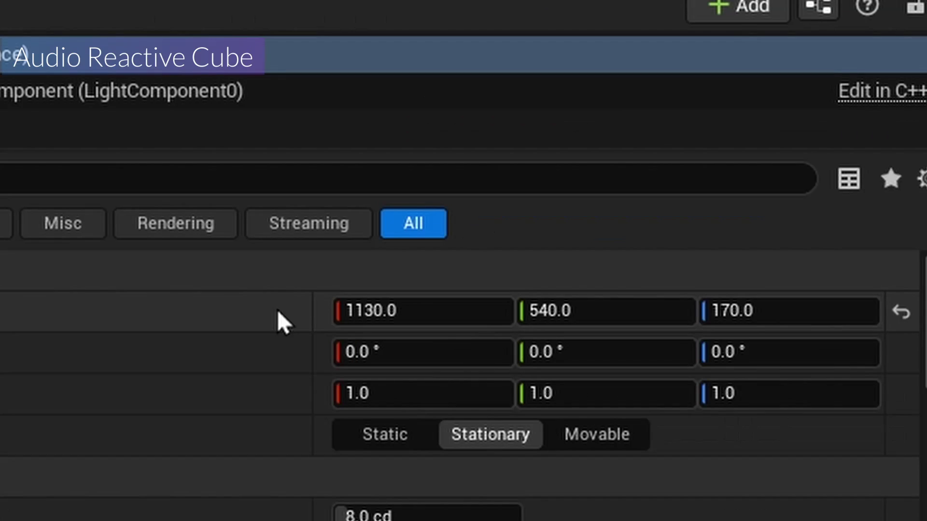
pyautogui.click(788, 310)
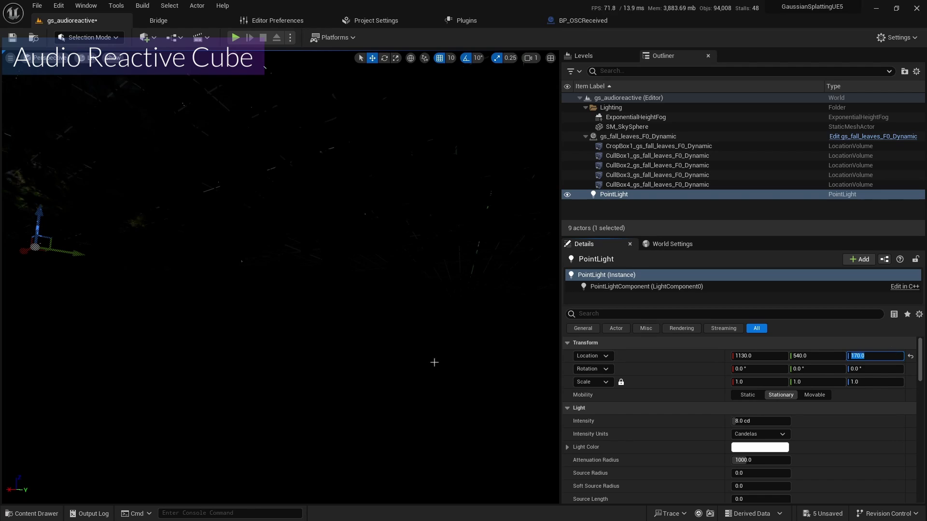
# Give the point light a pale yellow color (hex sRGB FFEBAEFF) and set its Intensity to 3 cd
pyautogui.click(761, 447)
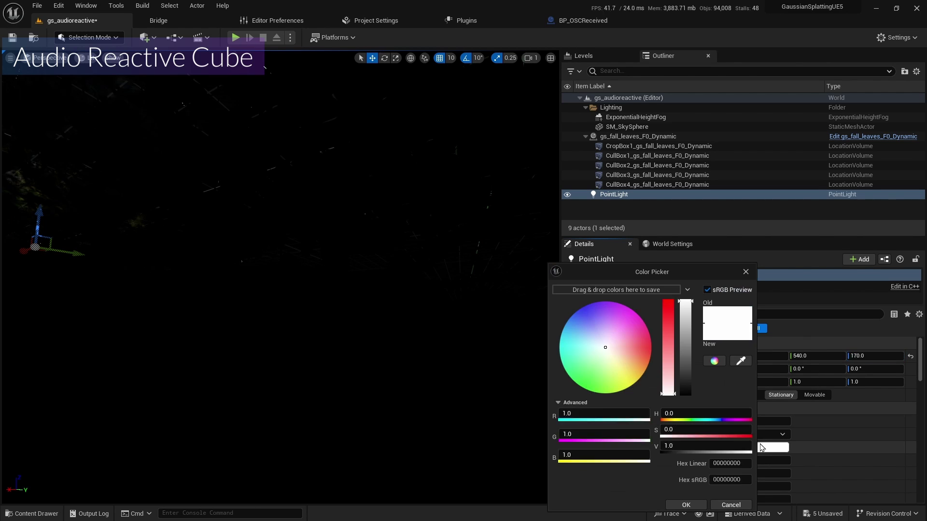
pyautogui.click(625, 366)
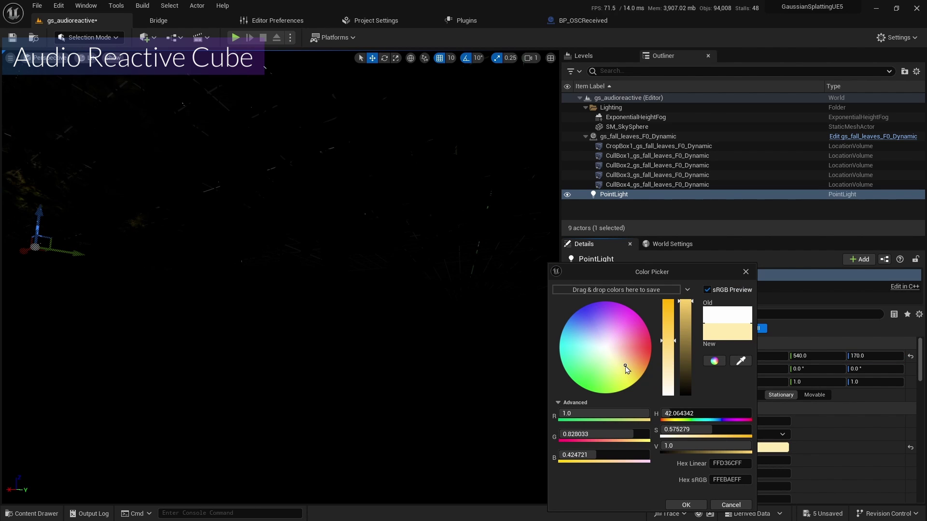
pyautogui.click(766, 422)
pyautogui.click(766, 422)
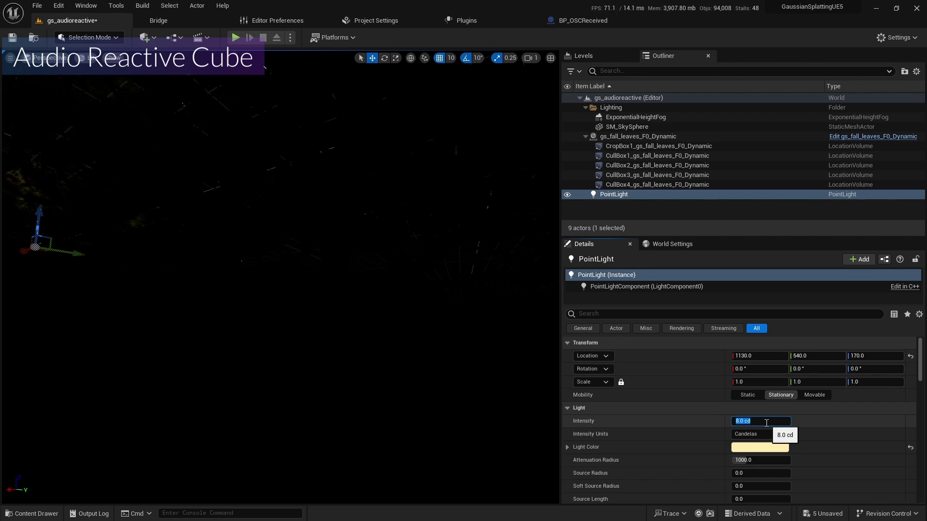
pyautogui.write('3')
pyautogui.press('Return')
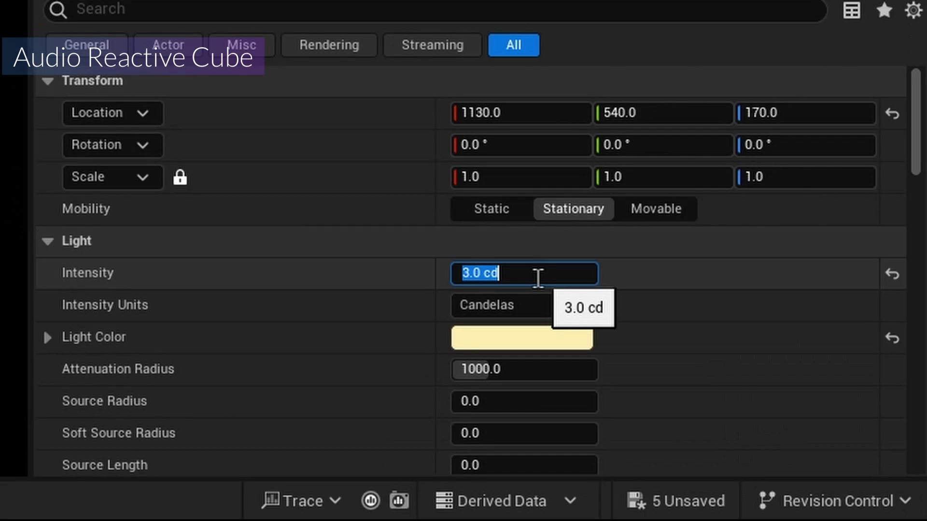
# Set the point light's Attenuation Radius to 500
pyautogui.click(485, 369)
pyautogui.write('500')
pyautogui.press('Return')
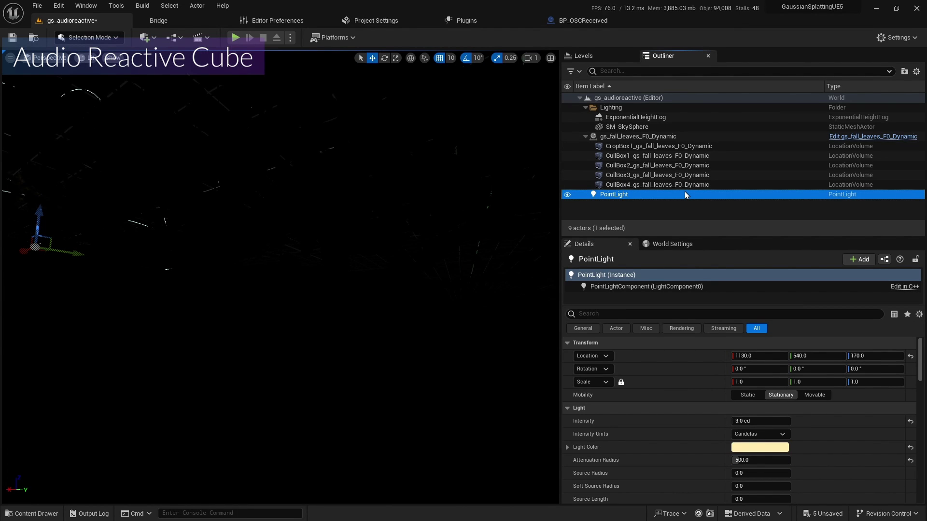
# Add a sky light to the level and set its Source Type to SLS Specified Cubemap
pyautogui.doubleClick(686, 194)
pyautogui.moveTo(366, 275); pyautogui.dragTo(370, 283, button='right')
pyautogui.scroll(-5, 370, 283)
pyautogui.click(145, 37)
pyautogui.moveTo(168, 127)
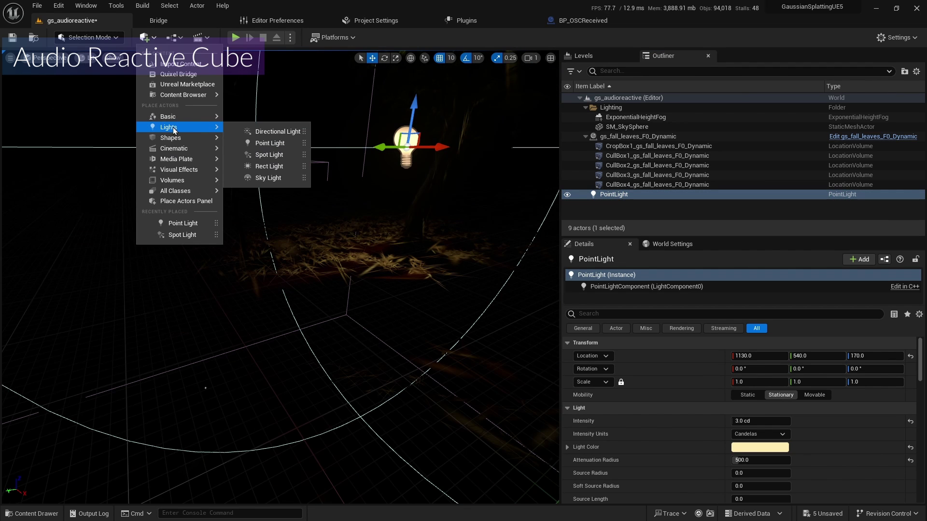
pyautogui.click(269, 178)
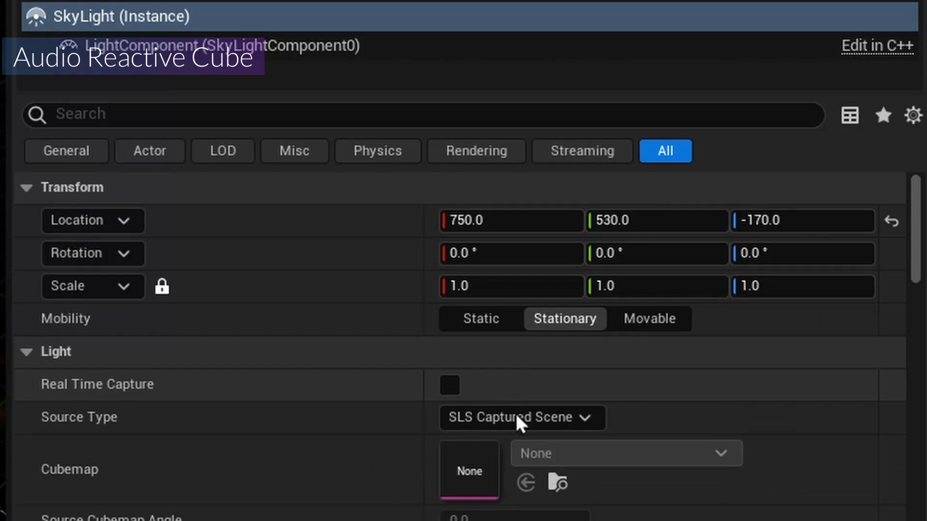
pyautogui.scroll(-1, 516, 414)
pyautogui.click(538, 378)
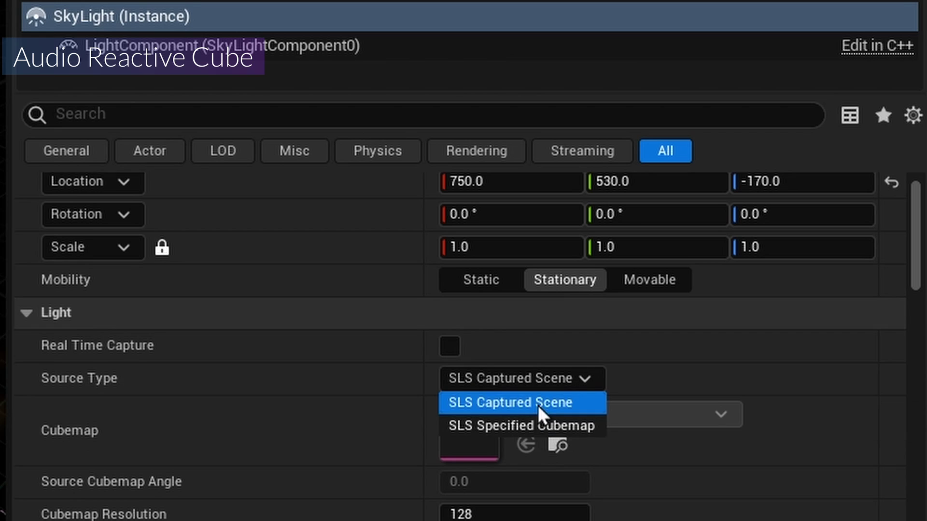
pyautogui.click(537, 425)
# Assign ScenePreviewCube as the sky light's cubemap and set its Intensity Scale to 0.5
pyautogui.scroll(-3, 693, 400)
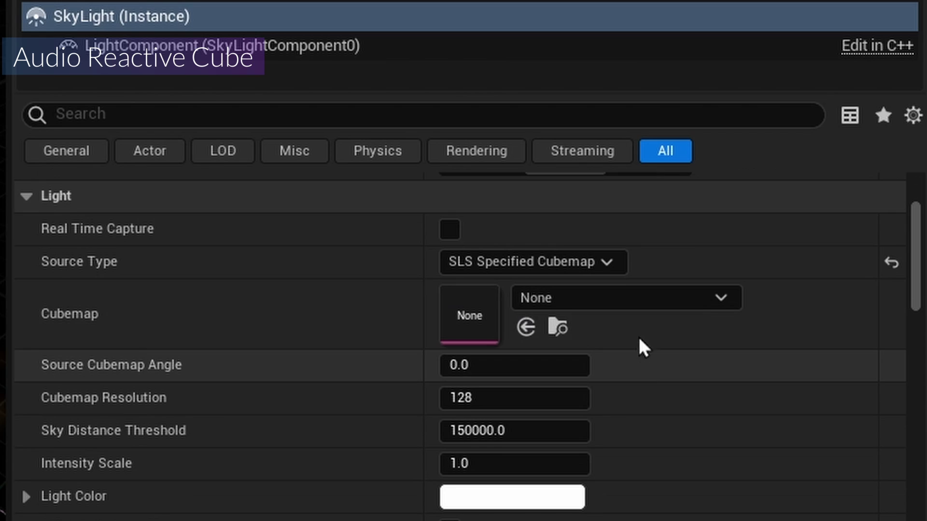
pyautogui.click(633, 296)
pyautogui.scroll(-5, 663, 182)
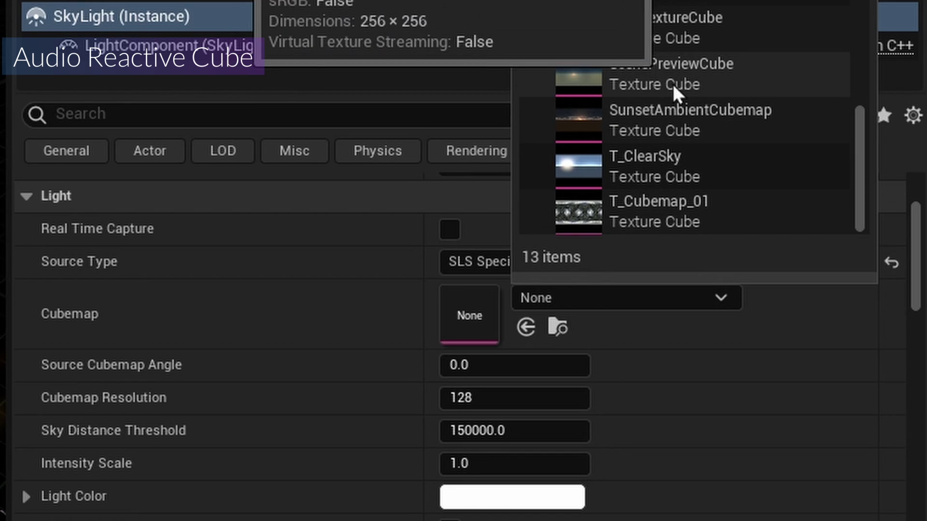
pyautogui.click(667, 77)
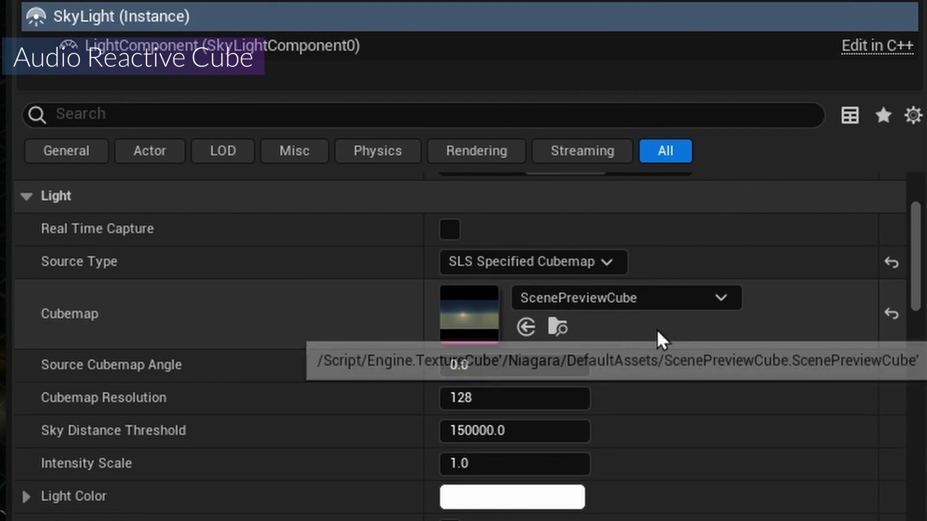
pyautogui.scroll(-2, 513, 422)
pyautogui.click(512, 389)
pyautogui.write('0.5')
pyautogui.press('Return')
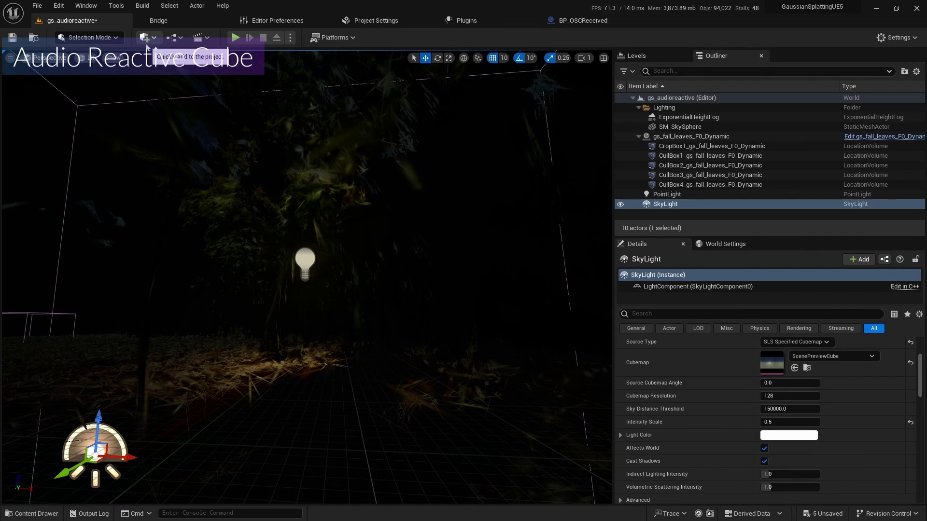
# Add a Cine Camera Actor and a Camera Rig Rail to the level
pyautogui.click(144, 38)
pyautogui.moveTo(176, 150)
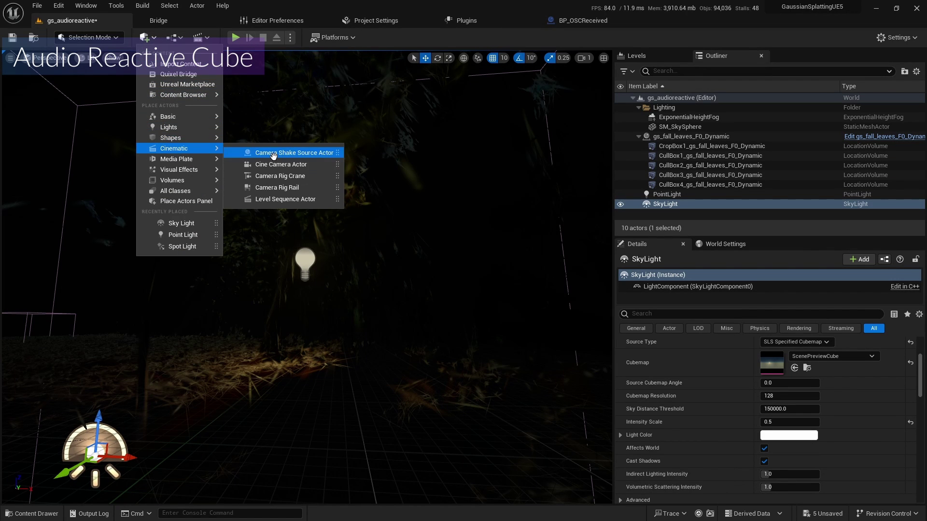
pyautogui.click(274, 167)
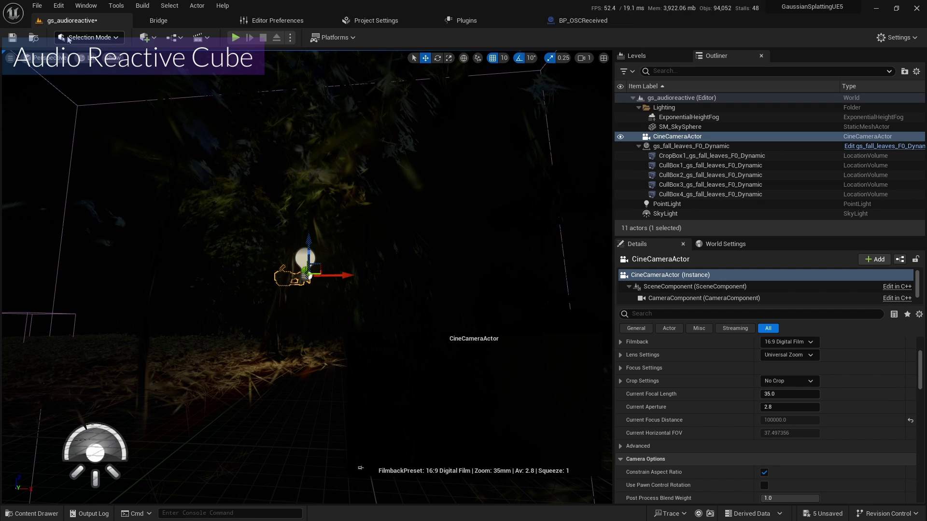
pyautogui.click(68, 39)
pyautogui.click(146, 37)
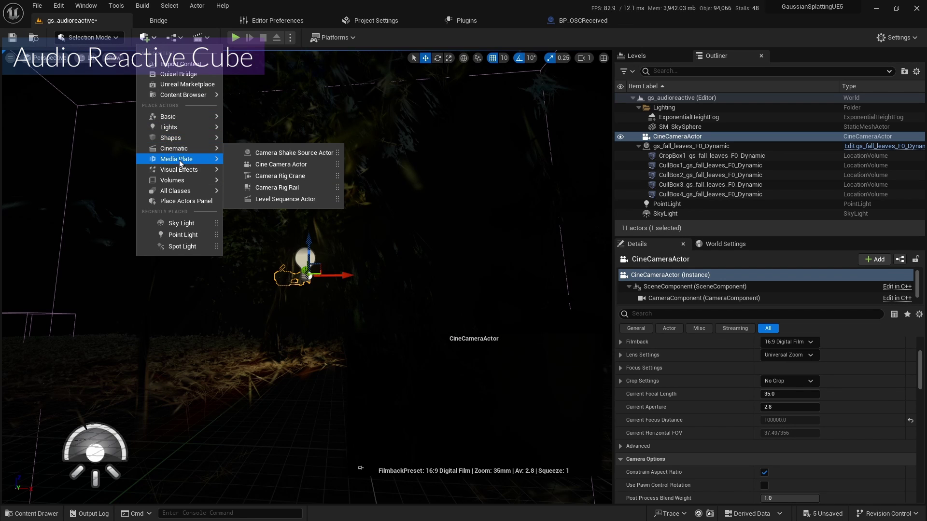
pyautogui.click(277, 187)
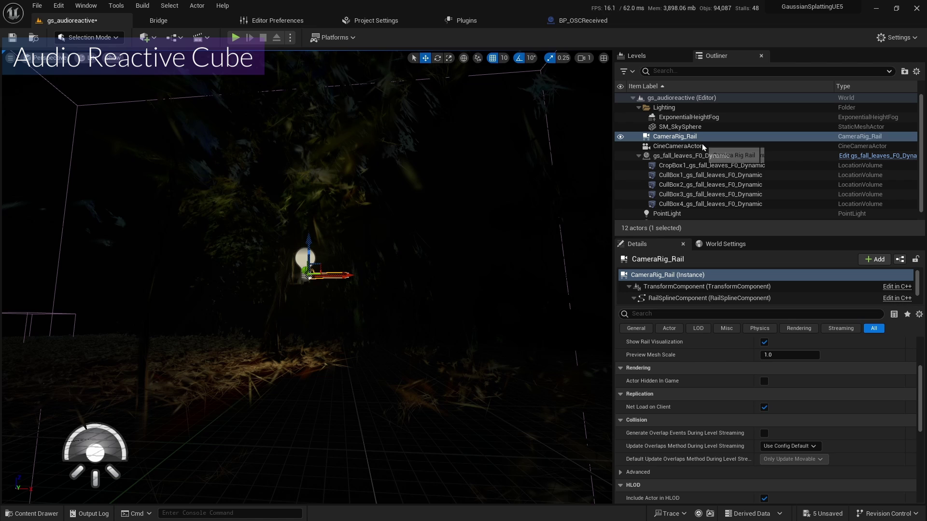
# Paste the CameraRig_Rail actor's location as 155, 595, 84
pyautogui.scroll(4, 717, 411)
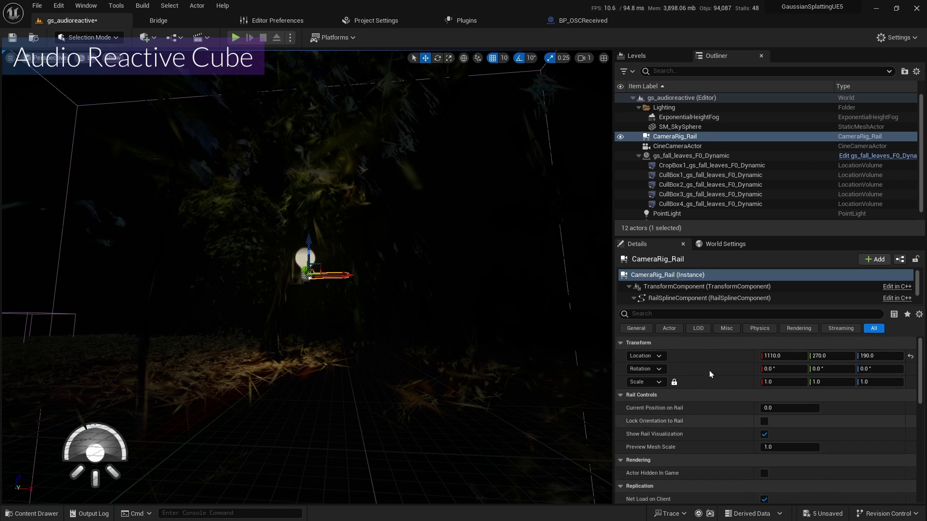
pyautogui.rightClick(740, 358)
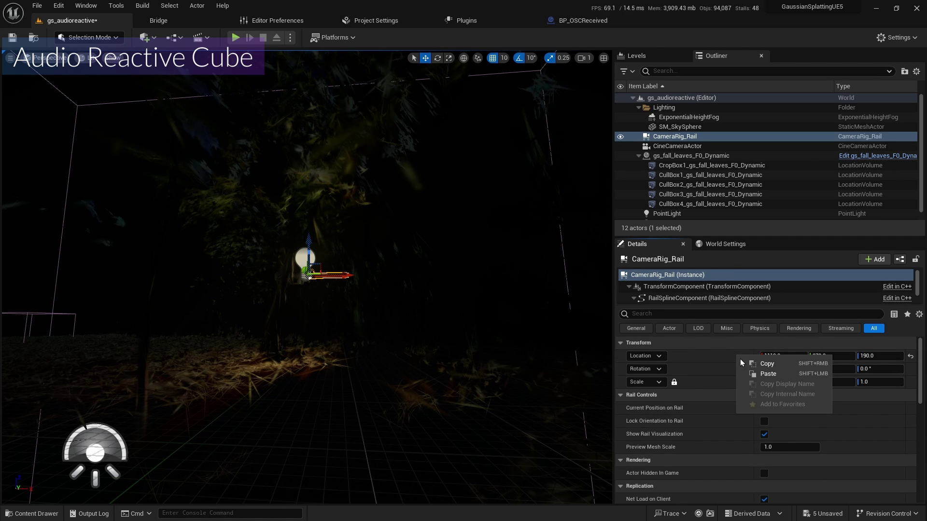
pyautogui.click(768, 375)
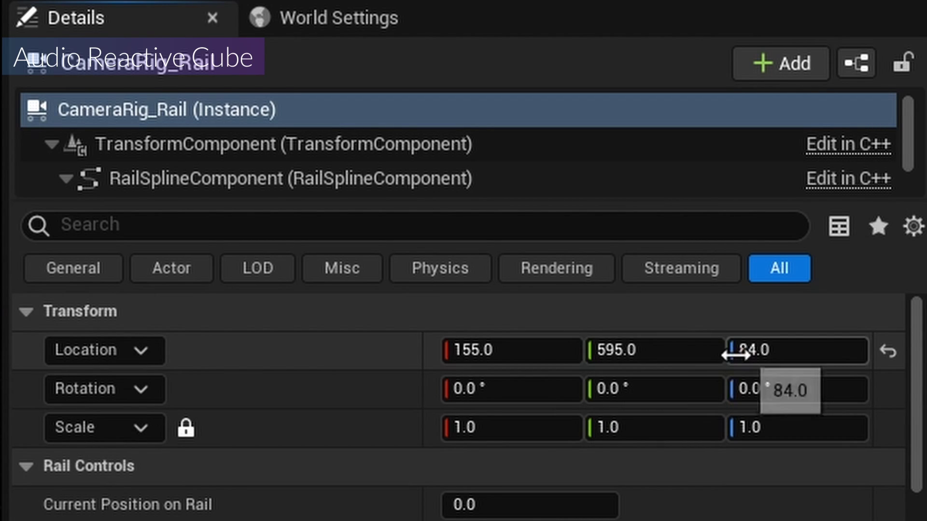
# Parent the CineCameraActor to CameraRig_Rail and reset the camera's relative location to 0, 0, 0
pyautogui.moveTo(309, 235); pyautogui.dragTo(332, 237)
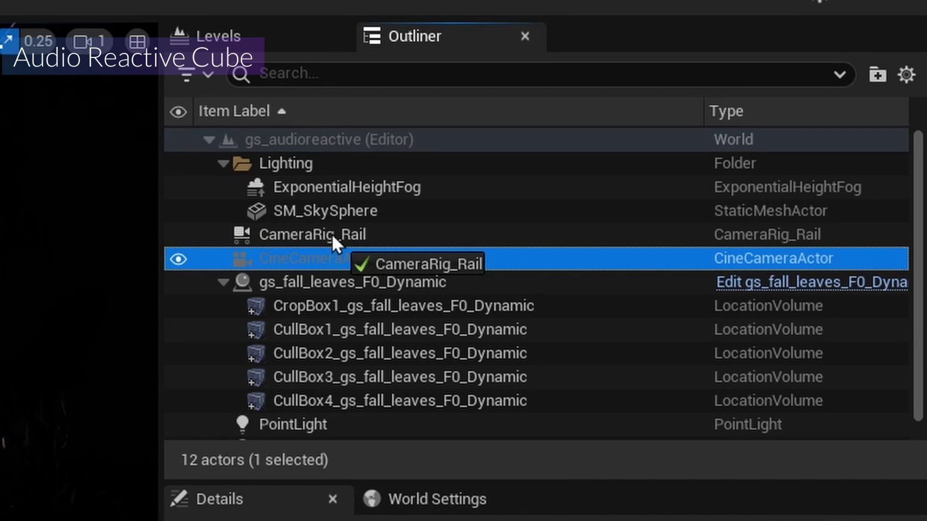
pyautogui.moveTo(332, 236); pyautogui.dragTo(332, 237)
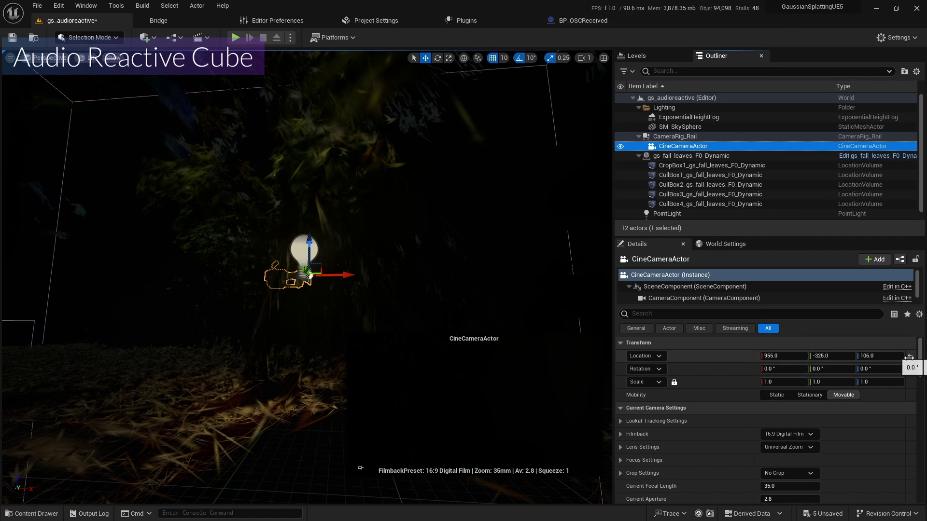
pyautogui.click(910, 357)
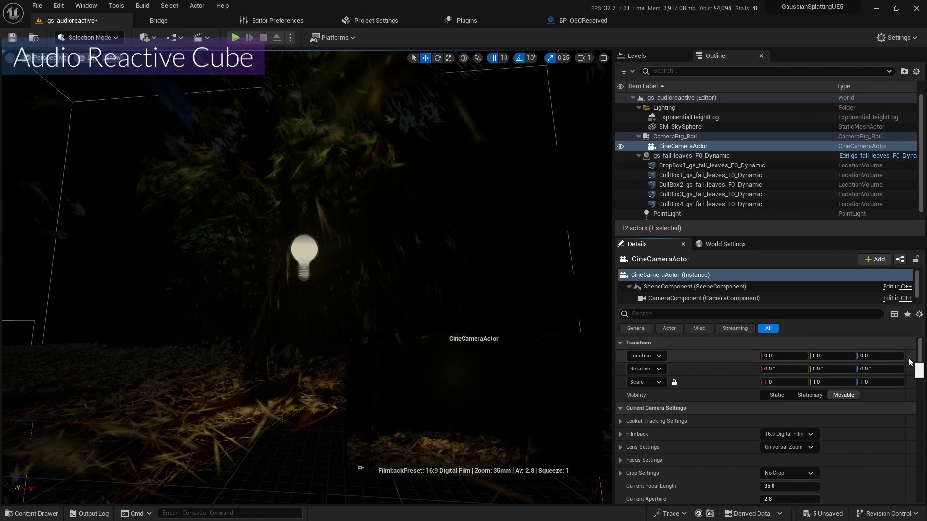
# Set the CameraRig_Rail actor's Z rotation to -90 degrees
pyautogui.moveTo(309, 261); pyautogui.dragTo(309, 260, button='right')
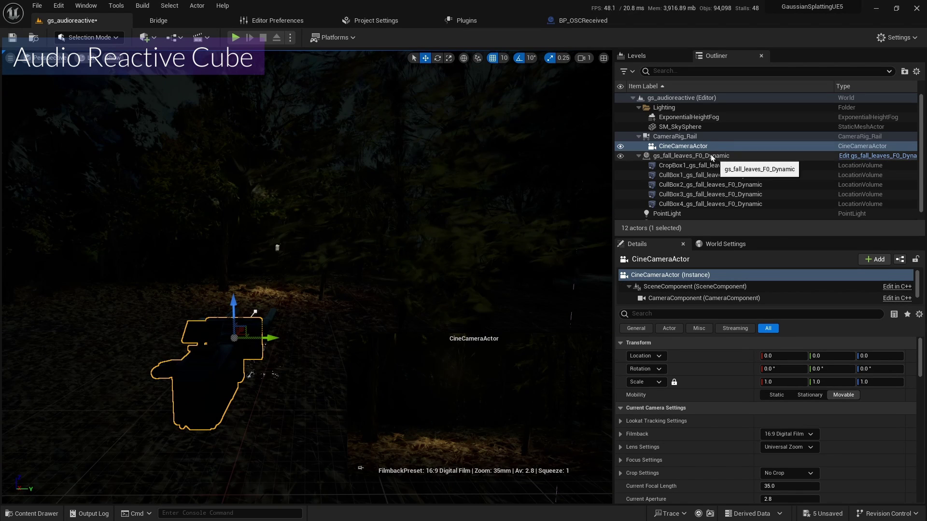
pyautogui.click(705, 137)
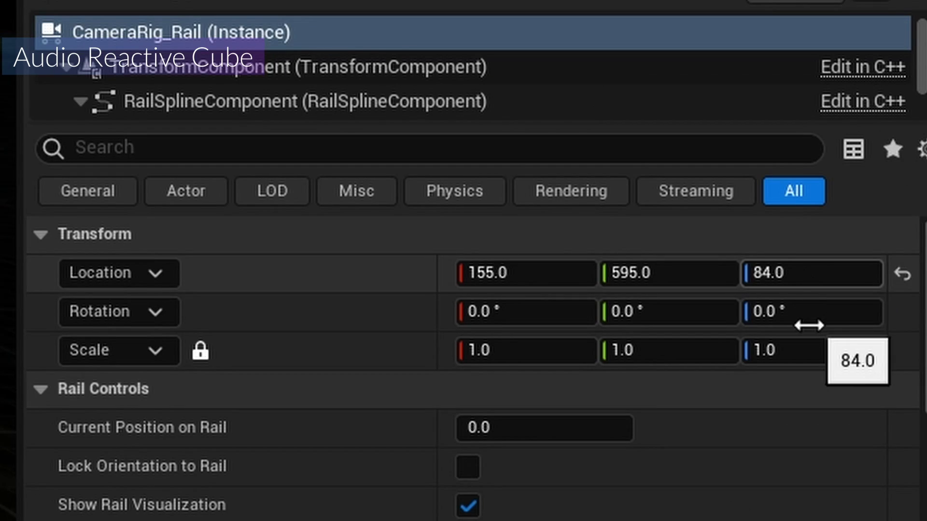
pyautogui.click(879, 373)
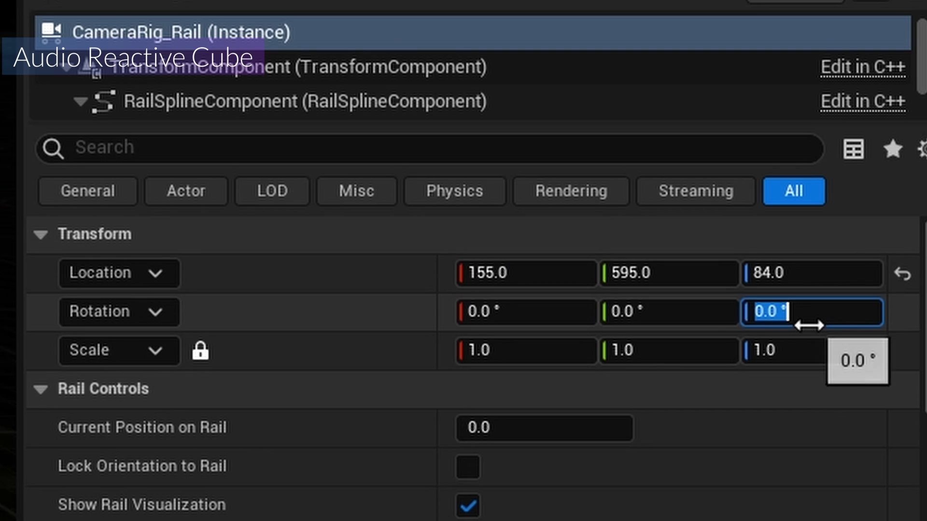
pyautogui.write('-90')
pyautogui.press('Return')
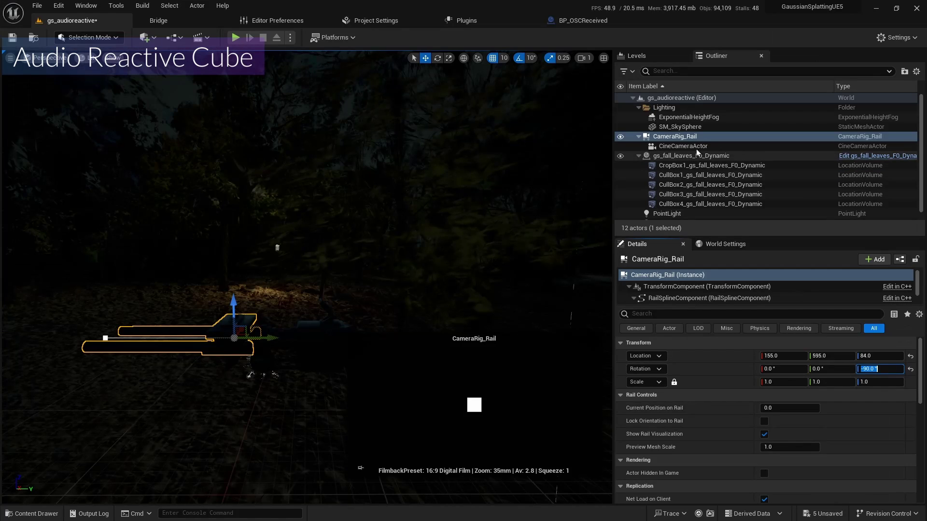
# Set the CineCameraActor's location to -60, 48, 24
pyautogui.click(681, 146)
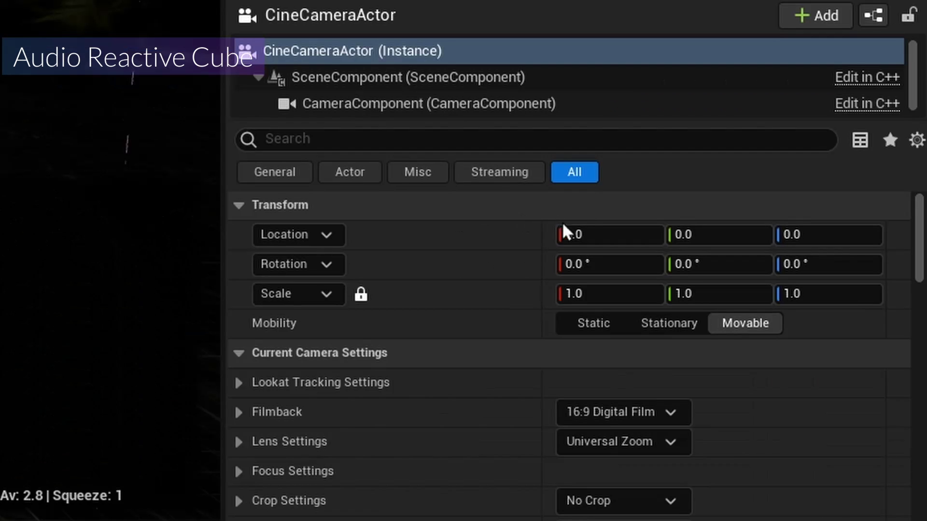
pyautogui.click(566, 232)
pyautogui.write('-60')
pyautogui.press('Return')
pyautogui.click(676, 235)
pyautogui.write('48')
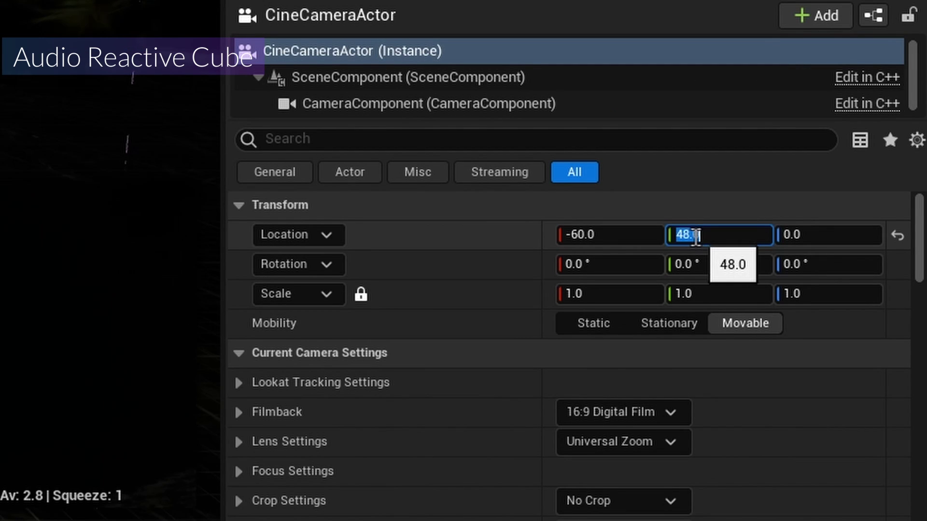
pyautogui.press('Return')
pyautogui.click(837, 236)
pyautogui.write('24')
pyautogui.press('Return')
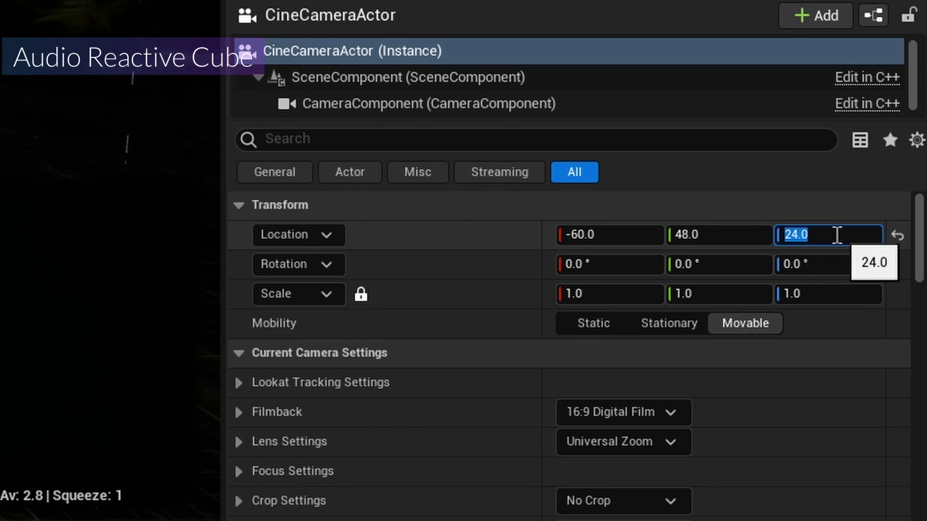
# Set the CineCameraActor's rotation to 3 degrees on Y and 48 degrees on Z
pyautogui.click(719, 265)
pyautogui.write('3')
pyautogui.press('Return')
pyautogui.press('Tab')
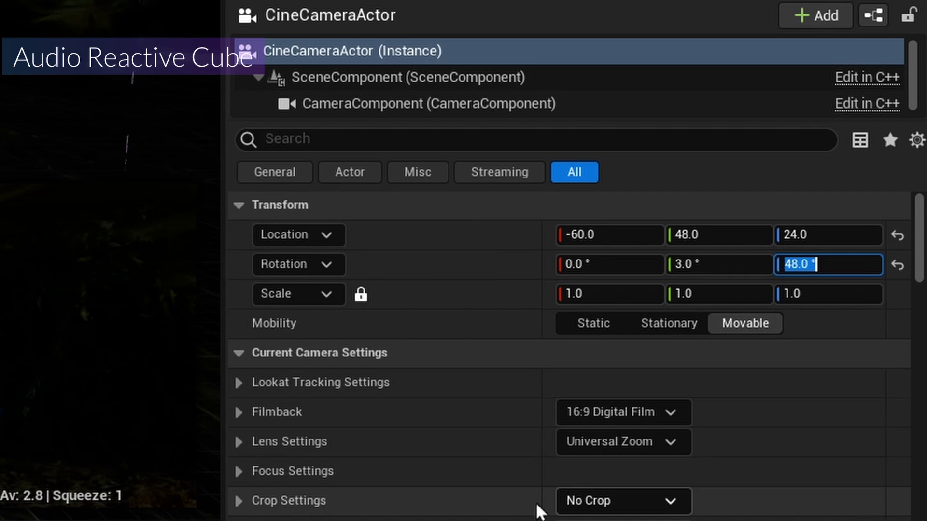
# Set the CineCameraActor's Current Focal Length to 20
pyautogui.scroll(-2, 555, 482)
pyautogui.click(589, 425)
pyautogui.write('20')
pyautogui.press('Return')
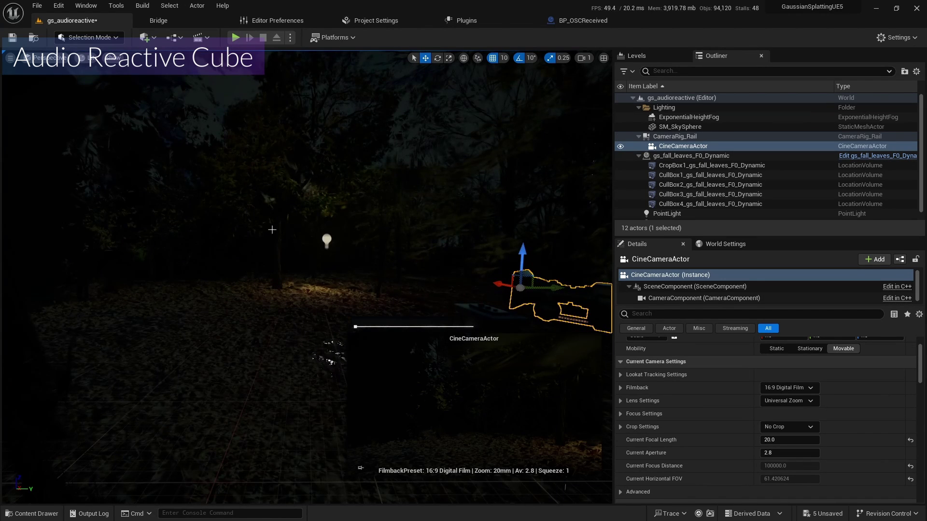
# Place the BP_OSCReceived blueprint from the project's Blueprints content folder in the level
pyautogui.press('f')
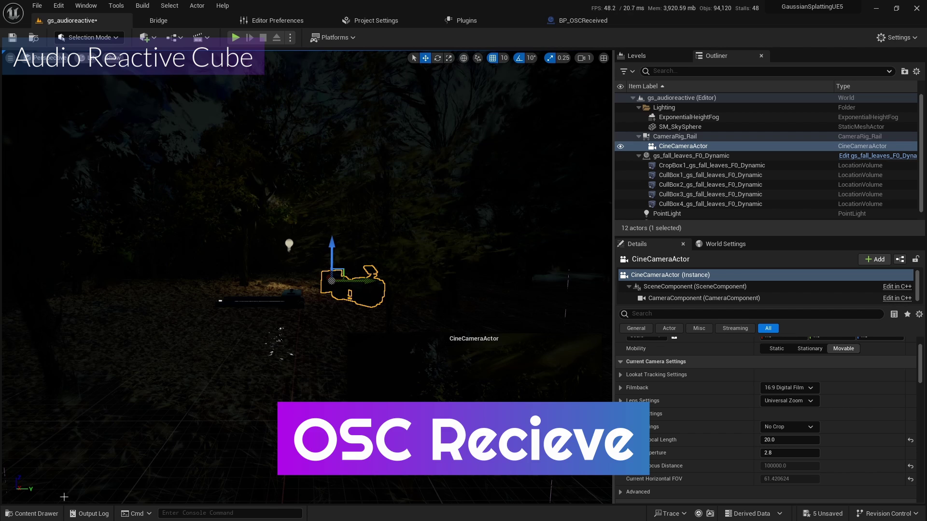
pyautogui.click(38, 514)
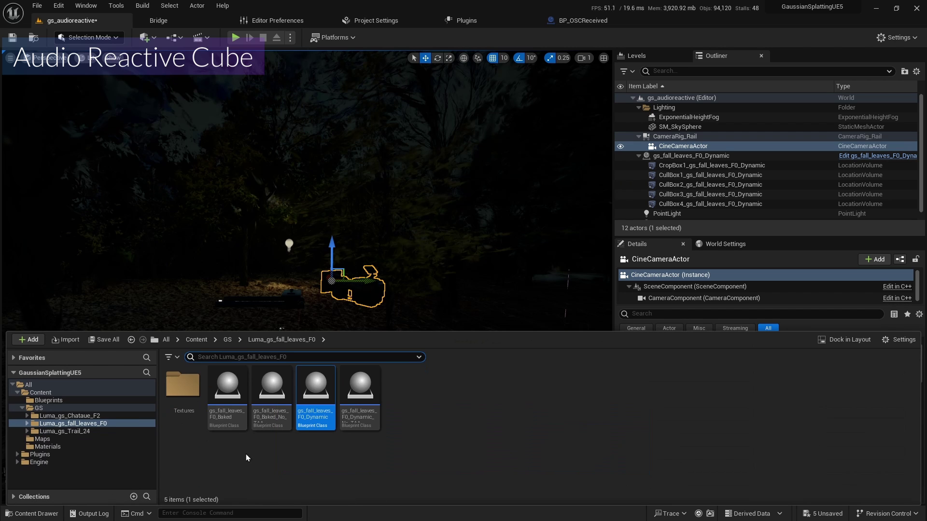
pyautogui.click(60, 400)
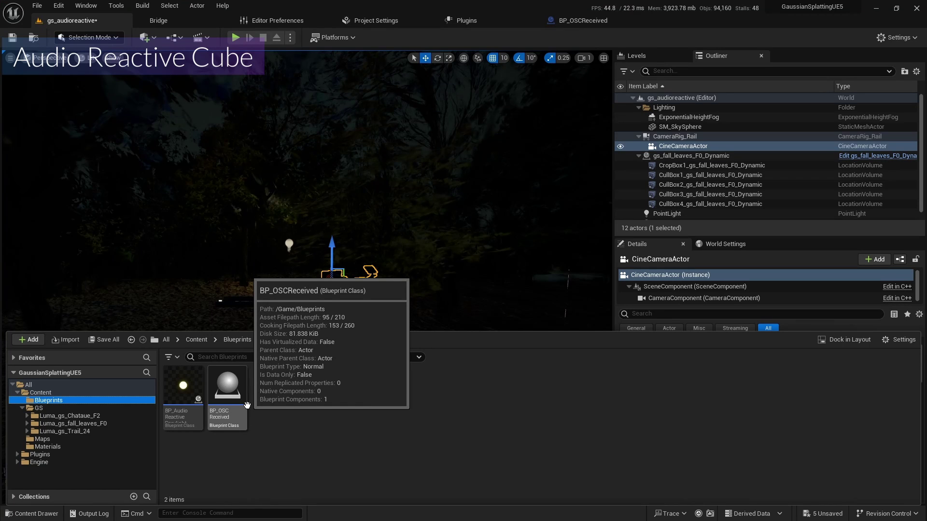
pyautogui.moveTo(247, 405); pyautogui.dragTo(247, 290)
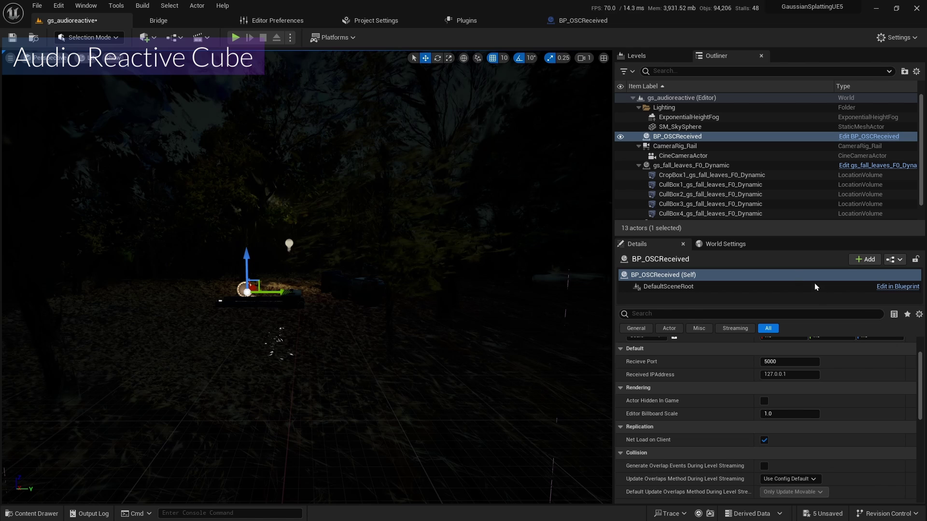
# Create an Actor blueprint class named BP_AudioReactiveCube in the Blueprints content folder
pyautogui.scroll(2, 845, 401)
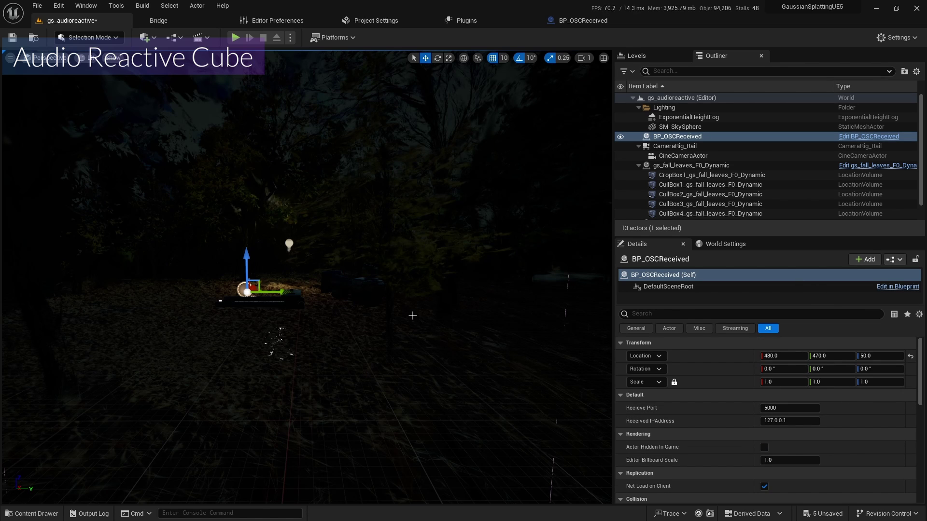
pyautogui.hotkey('ctrl', 'space')
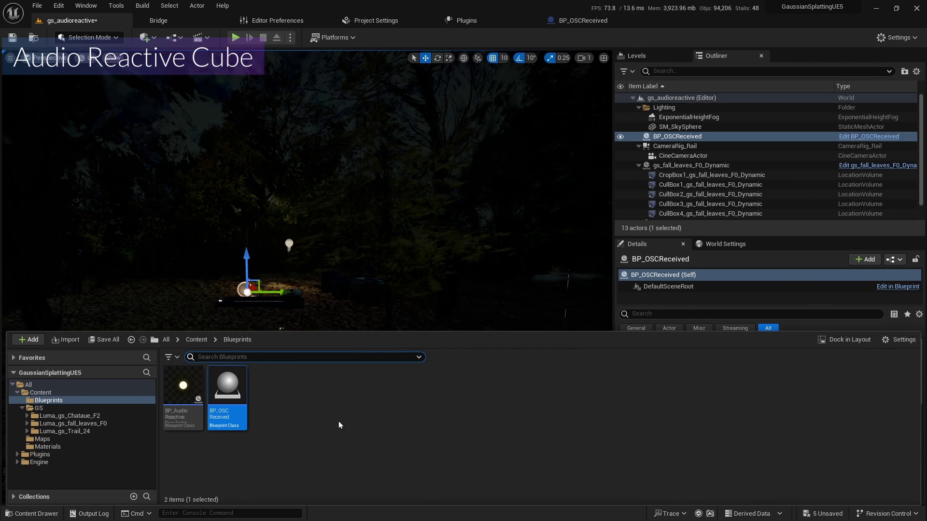
pyautogui.rightClick(302, 404)
pyautogui.click(478, 361)
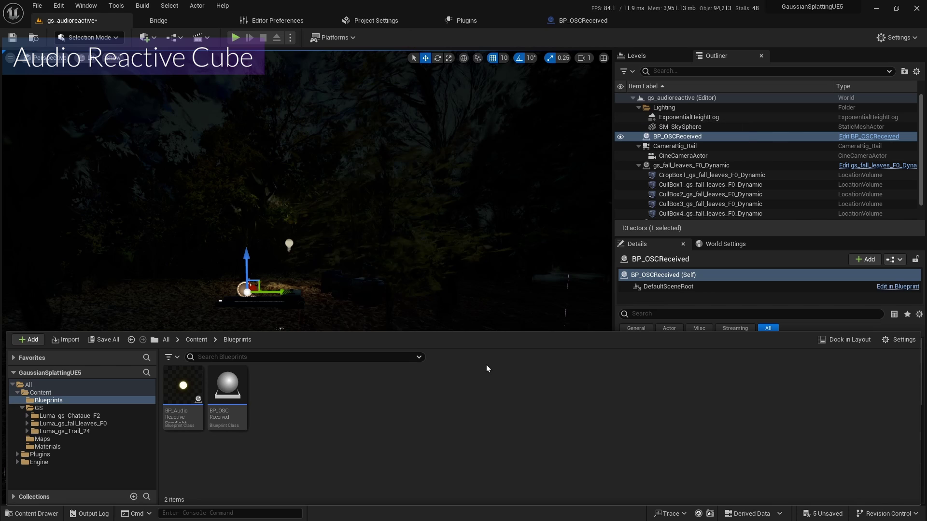
pyautogui.click(369, 193)
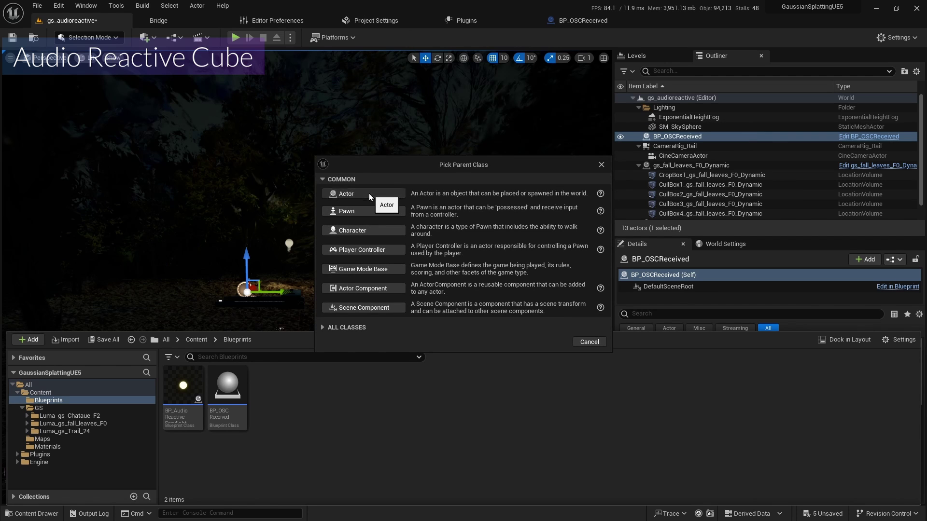
pyautogui.write('BP_')
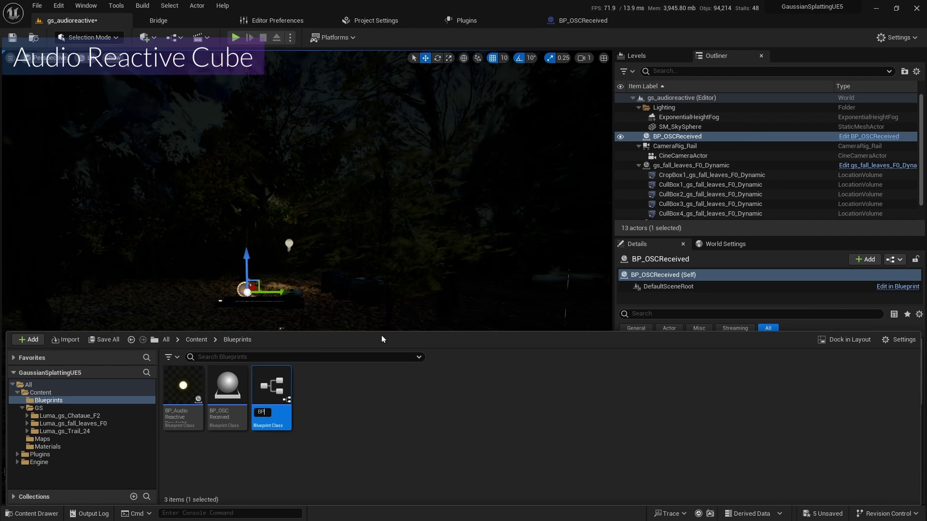
pyautogui.write('AudioReactiveCube')
pyautogui.press('Return')
# Open the BP_AudioReactiveCube blueprint and add a Cube component under its DefaultSceneRoot
pyautogui.doubleClick(179, 410)
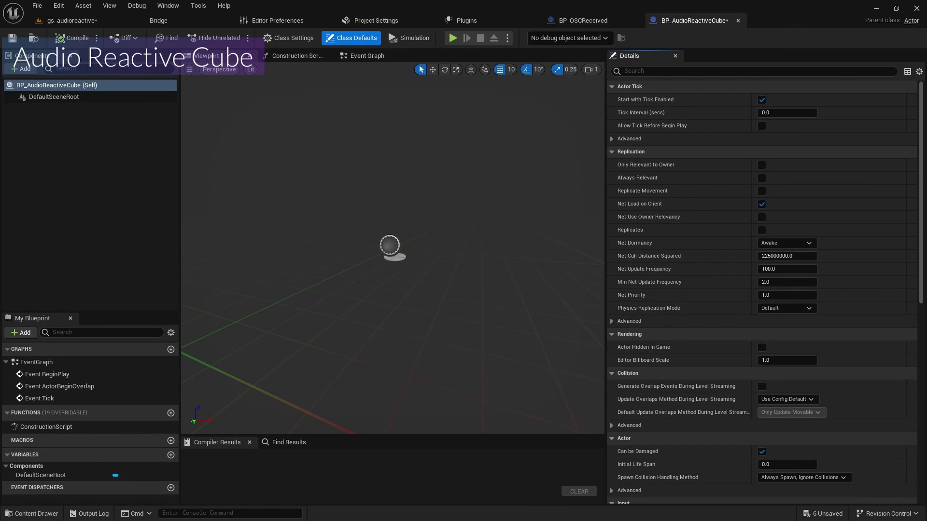
pyautogui.click(22, 69)
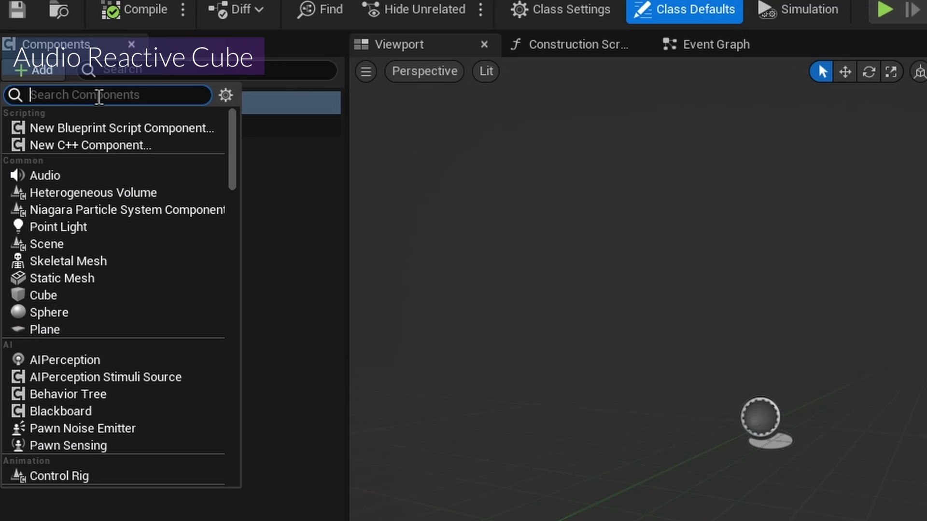
pyautogui.write('cube')
pyautogui.press('Return')
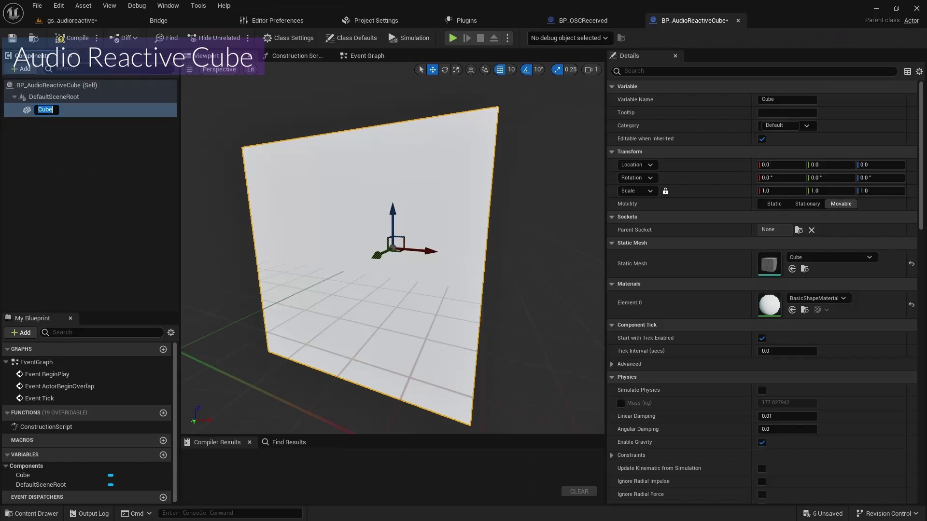
# Unlock the Cube component's proportional scaling and set its scale to 1.5, 0.1, 1.5
pyautogui.click(672, 191)
pyautogui.click(770, 190)
pyautogui.press('BackSpace')
pyautogui.write('5')
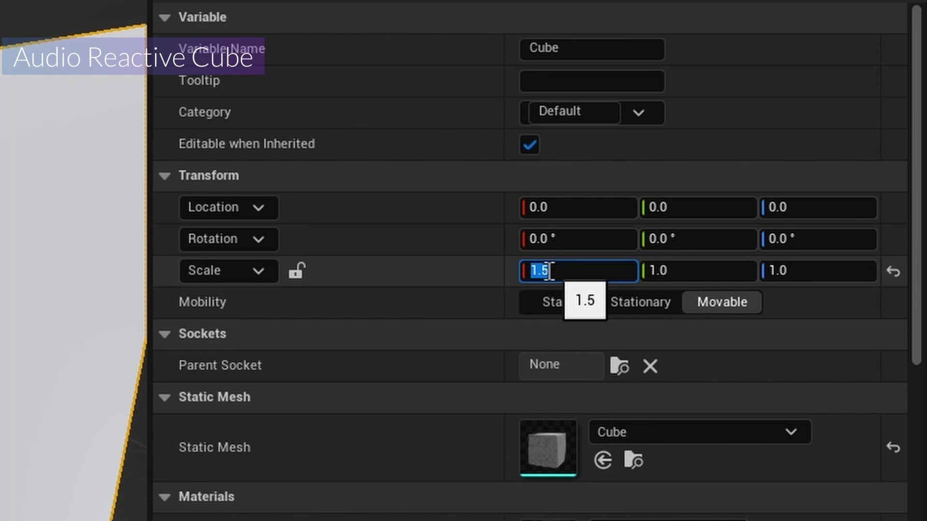
pyautogui.click(678, 283)
pyautogui.write('0.1')
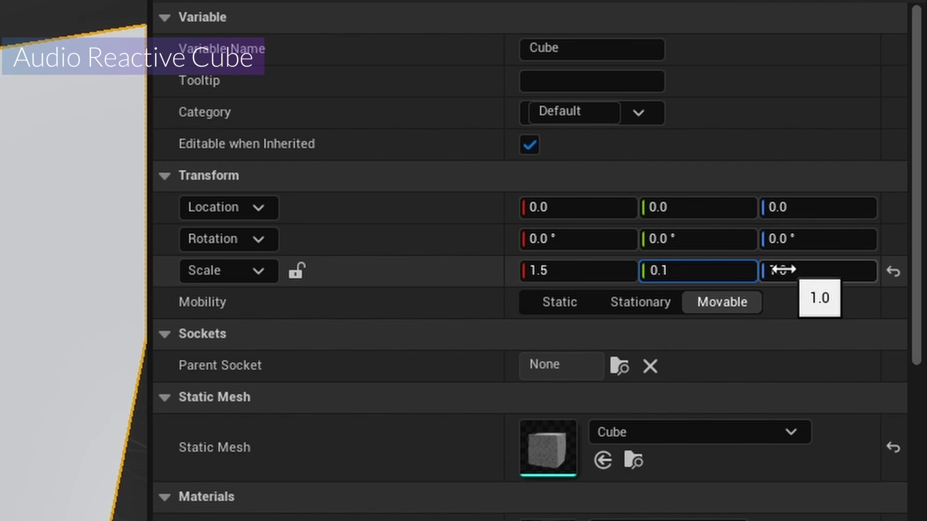
pyautogui.click(782, 269)
pyautogui.write('1.5')
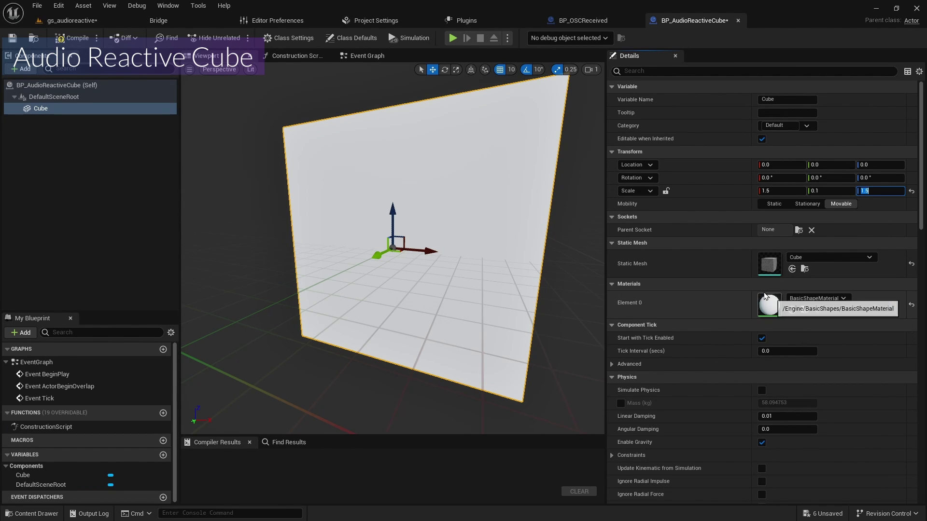
# Assign the MI_EmissiveLight material instance from the Materials content folder to the Cube component's Element 0
pyautogui.hotkey('ctrl', 'space')
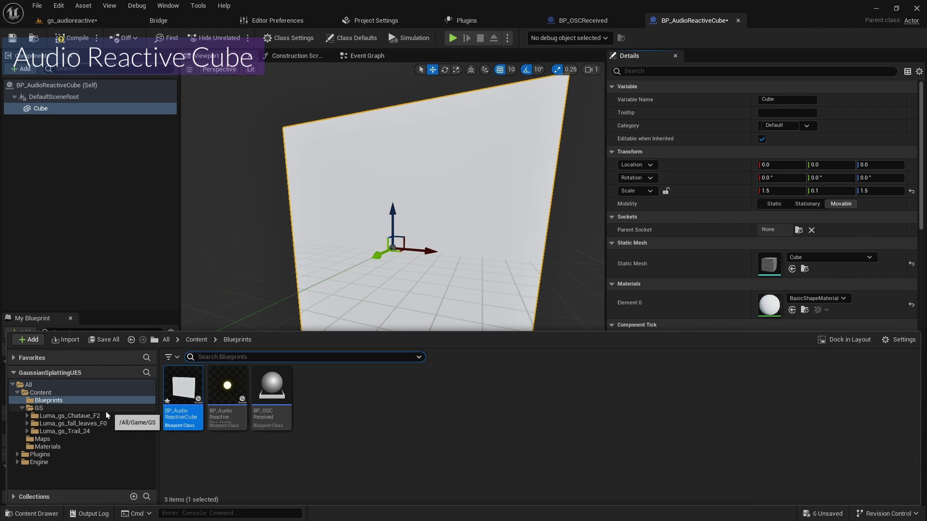
pyautogui.click(59, 445)
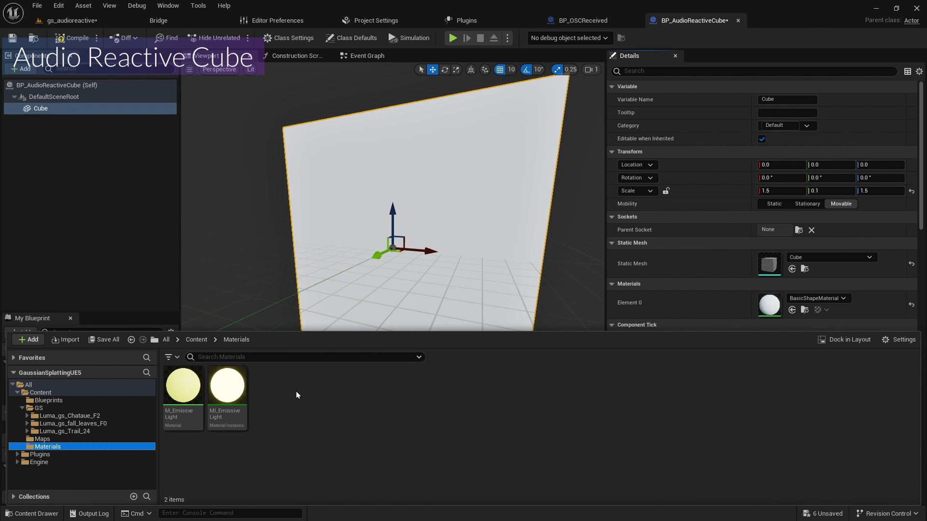
pyautogui.click(226, 387)
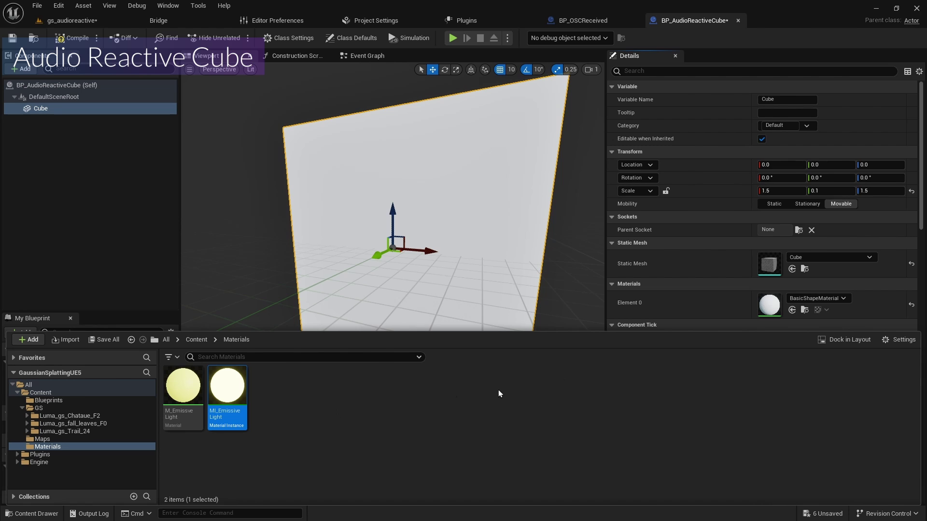
pyautogui.click(792, 310)
# In the Event Graph, add a variable named BP_OSCReceived with the type BP OSCReceived Object Reference
pyautogui.click(378, 58)
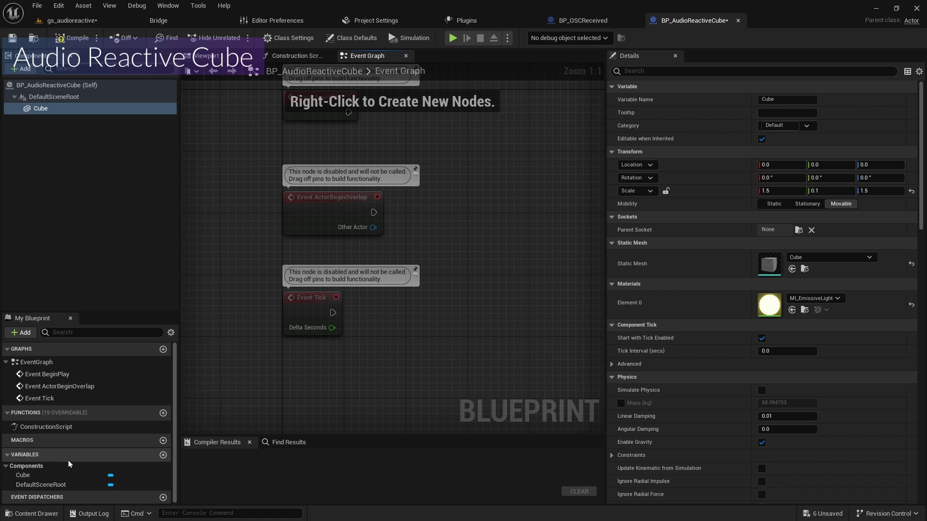
pyautogui.click(163, 456)
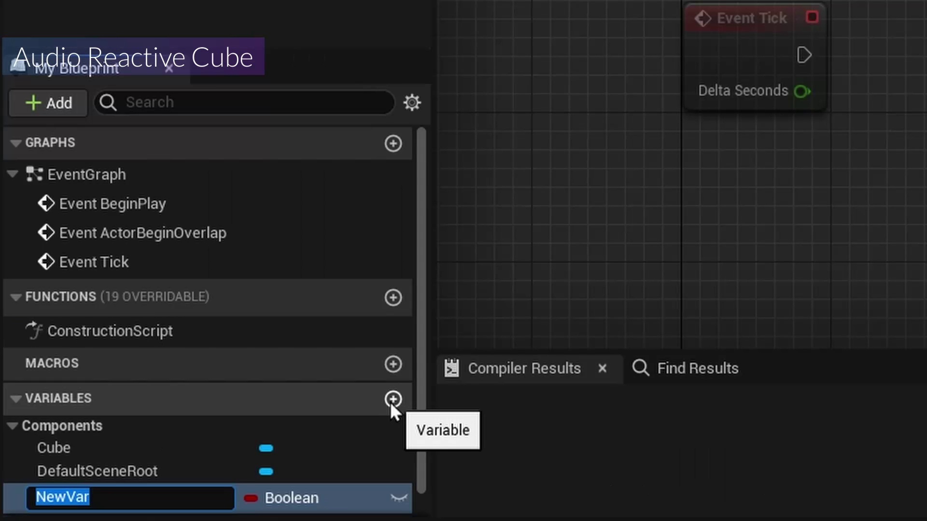
pyautogui.write('BP_')
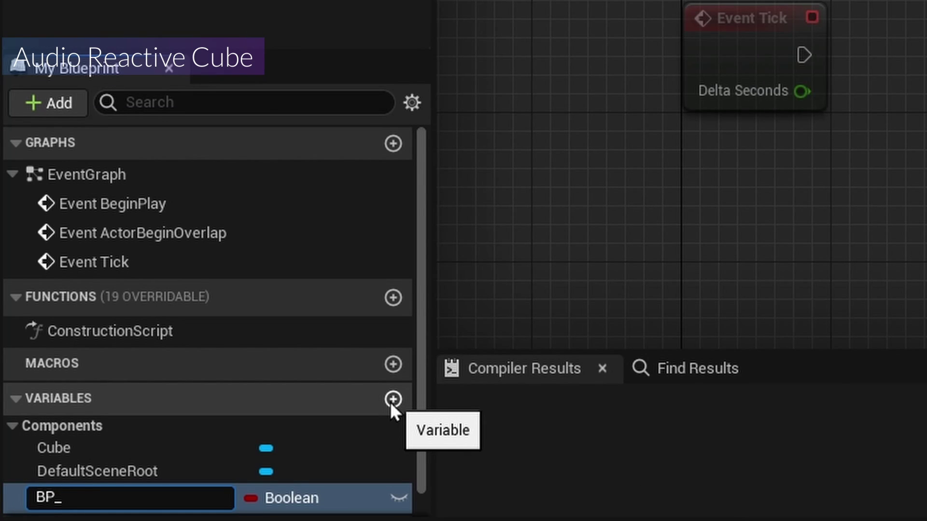
pyautogui.write('OSCReceived')
pyautogui.press('Return')
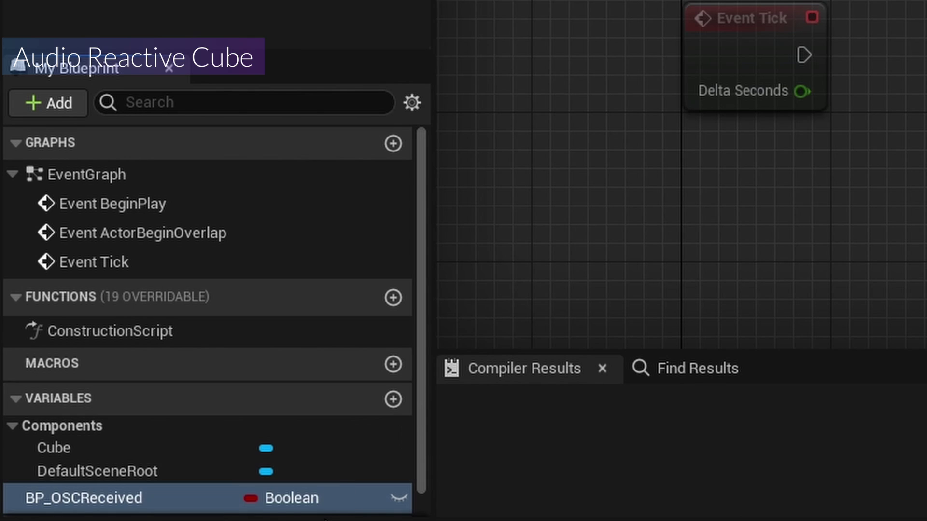
pyautogui.click(319, 502)
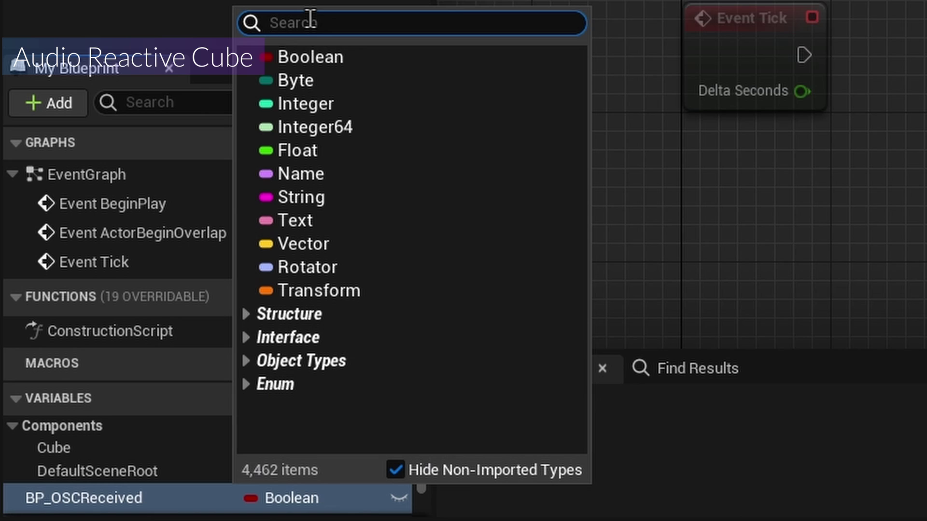
pyautogui.write('bp_')
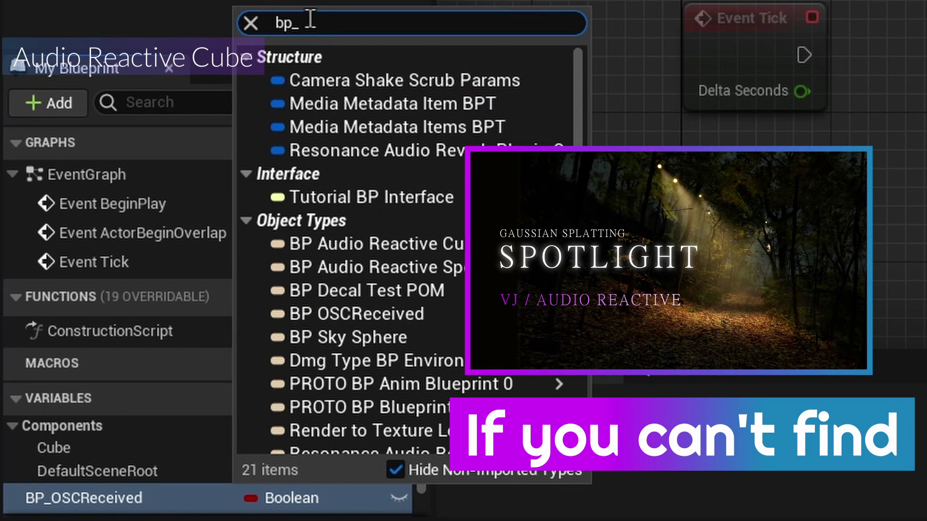
pyautogui.write('oscre')
pyautogui.moveTo(341, 85)
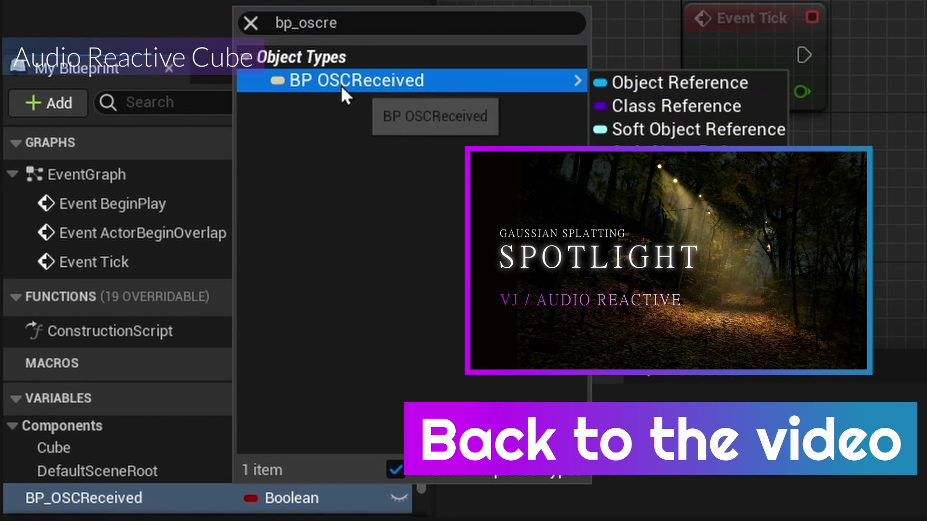
pyautogui.click(609, 83)
# Add a second blueprint variable named ScaleAddress and set its type to String
pyautogui.scroll(-1, 241, 404)
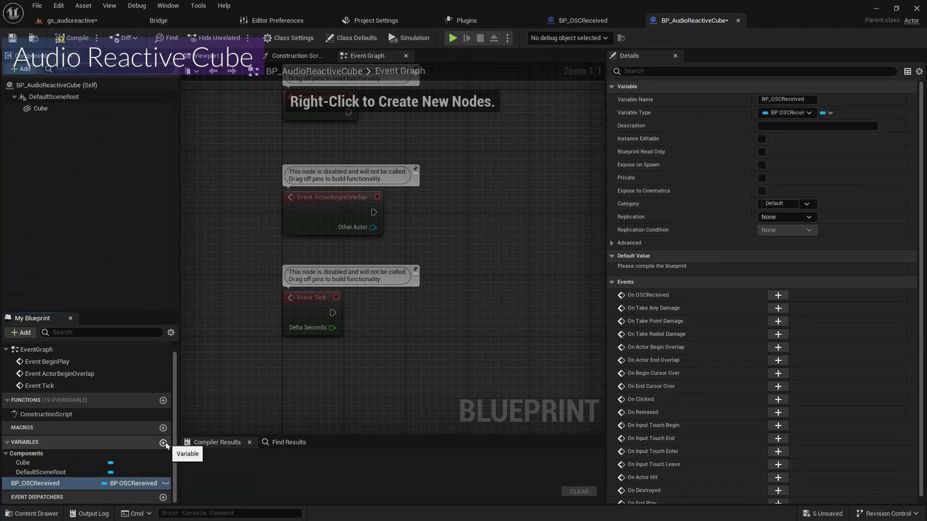
pyautogui.click(397, 370)
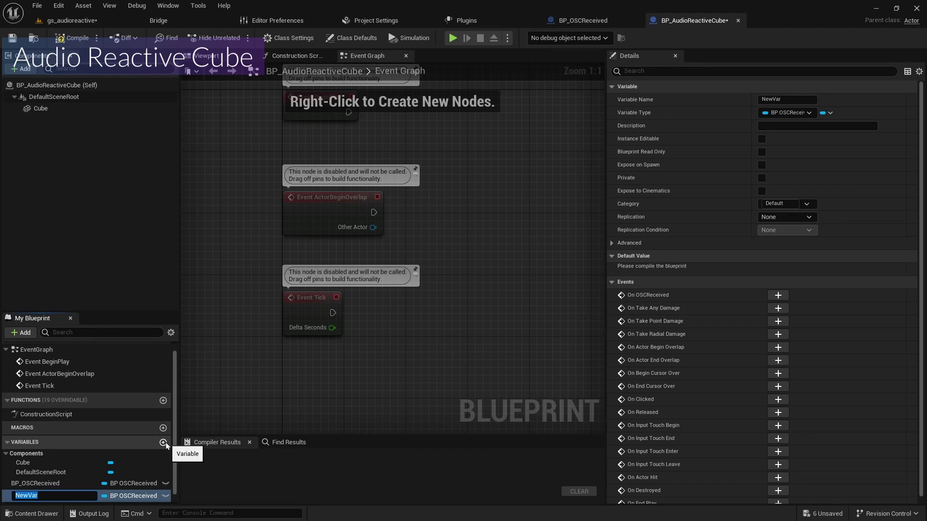
pyautogui.write('Addre')
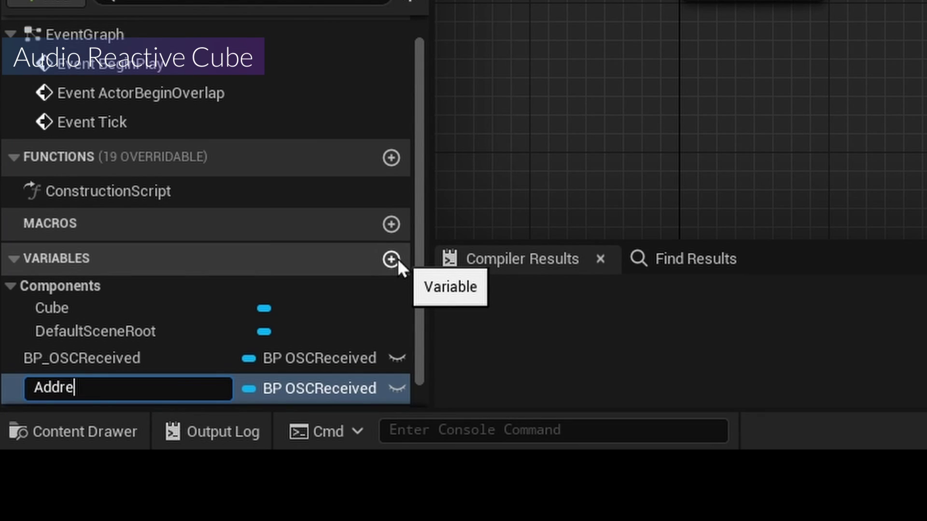
pyautogui.press('BackSpace')
pyautogui.press('BackSpace')
pyautogui.press('BackSpace')
pyautogui.press('BackSpace')
pyautogui.press('BackSpace')
pyautogui.write('ScaleAddress')
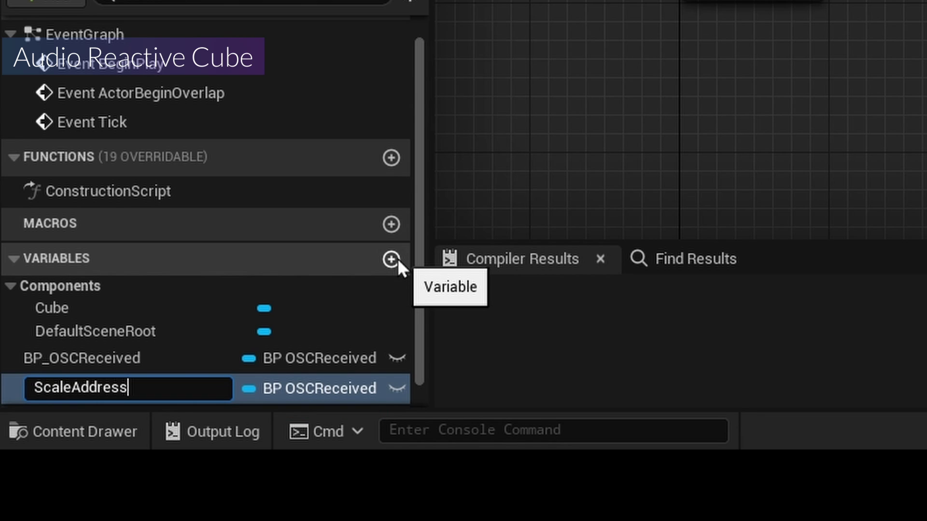
pyautogui.press('Return')
pyautogui.click(309, 389)
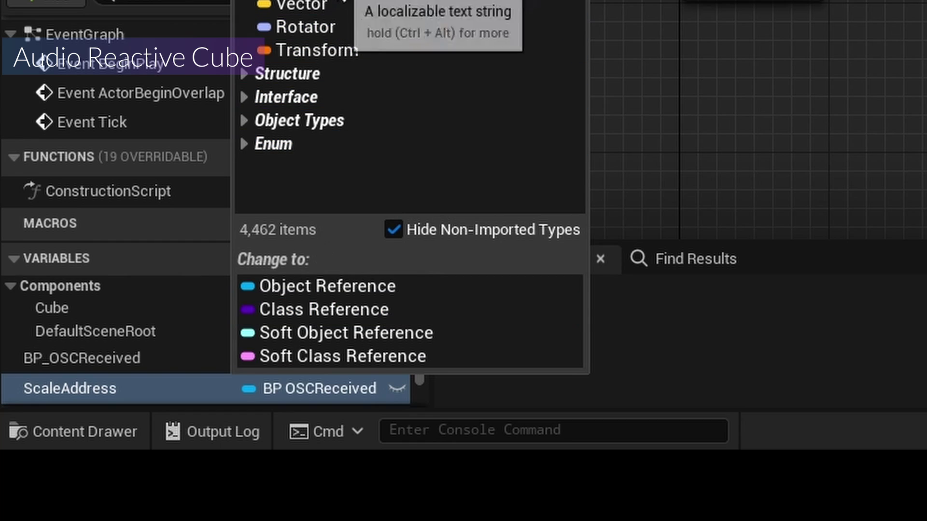
pyautogui.click(299, 1)
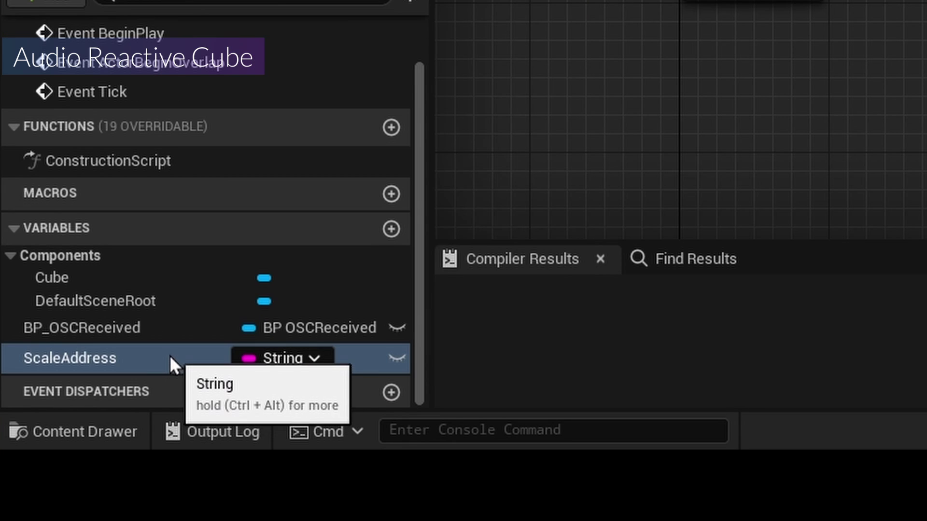
# Duplicate the ScaleAddress variable and name the copy RotateAddress
pyautogui.click(160, 364)
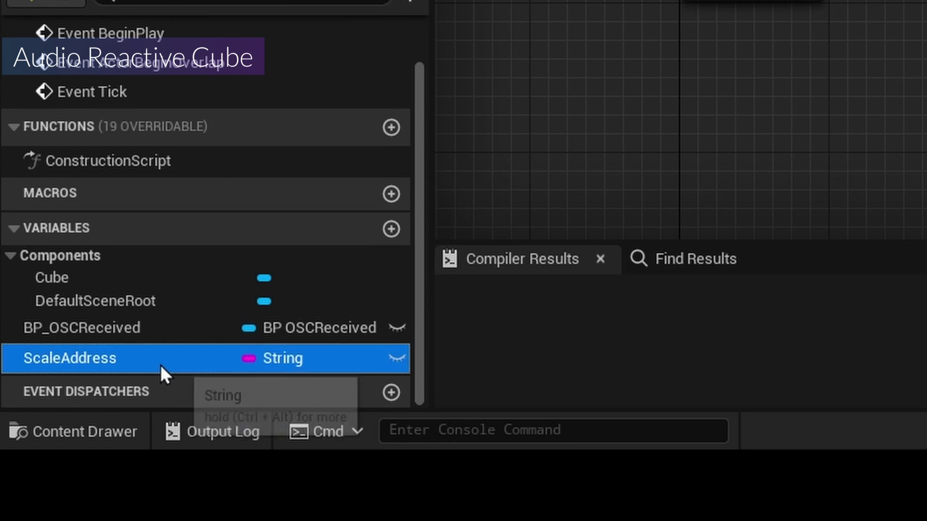
pyautogui.hotkey('ctrl', 'w')
pyautogui.moveTo(129, 389); pyautogui.dragTo(155, 388)
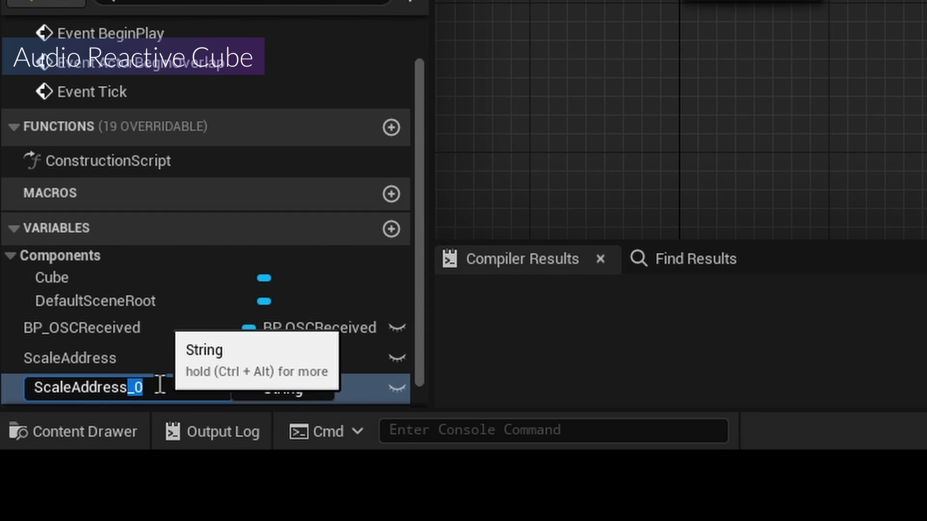
pyautogui.press('BackSpace')
pyautogui.press('BackSpace')
pyautogui.press('BackSpace')
pyautogui.press('BackSpace')
pyautogui.press('BackSpace')
pyautogui.press('BackSpace')
pyautogui.write('Rotate')
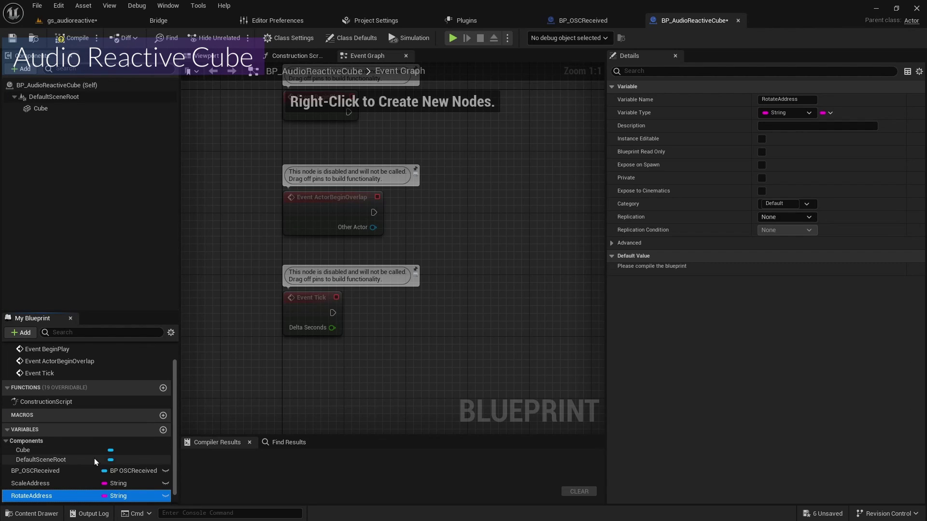
# Add the On OSCReceived event of the BP_OSCReceived variable to the Event Graph
pyautogui.click(142, 328)
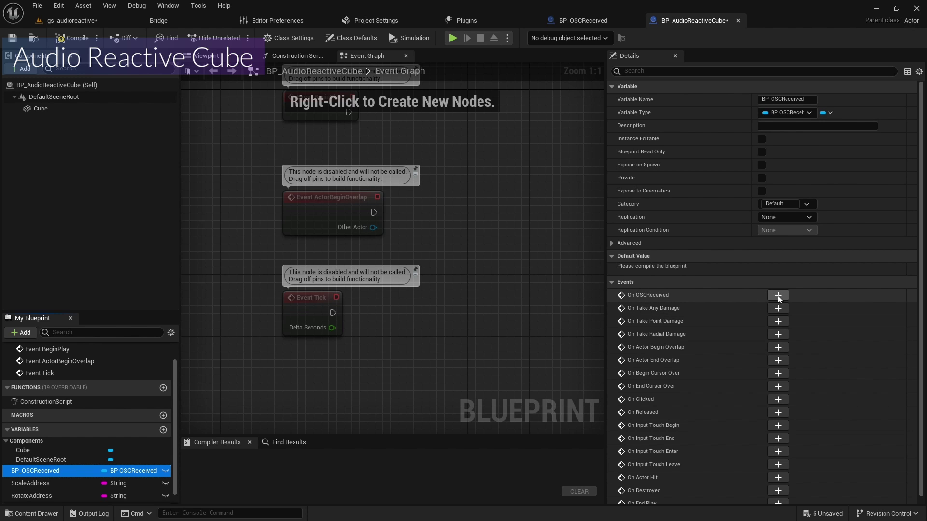
pyautogui.click(778, 295)
pyautogui.moveTo(514, 297); pyautogui.dragTo(383, 207, button='right')
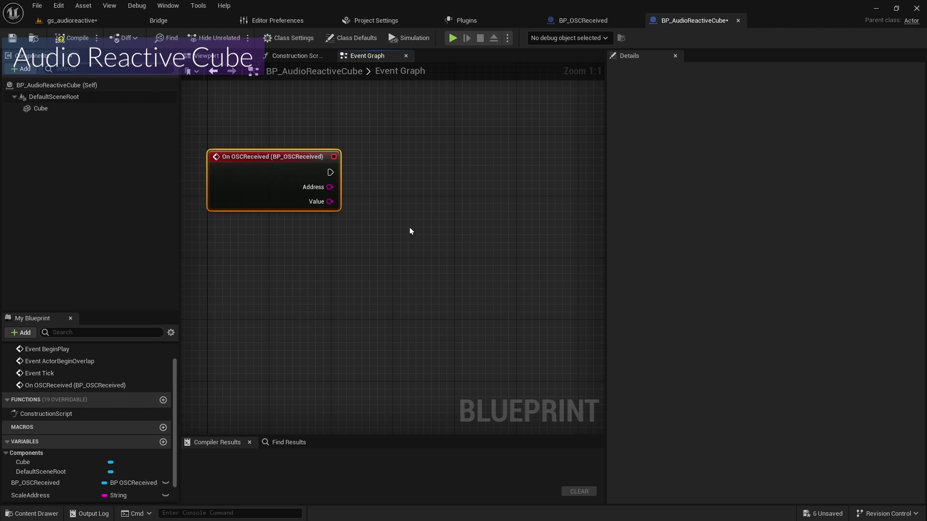
# Add a Sequence node connected to the execution output of the On OSCReceived event
pyautogui.moveTo(330, 172); pyautogui.dragTo(417, 176)
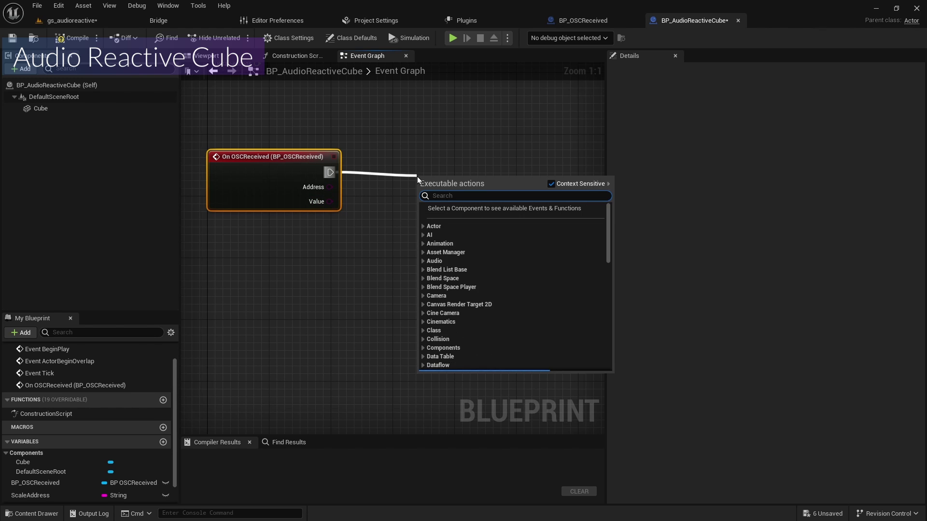
pyautogui.write('sequence')
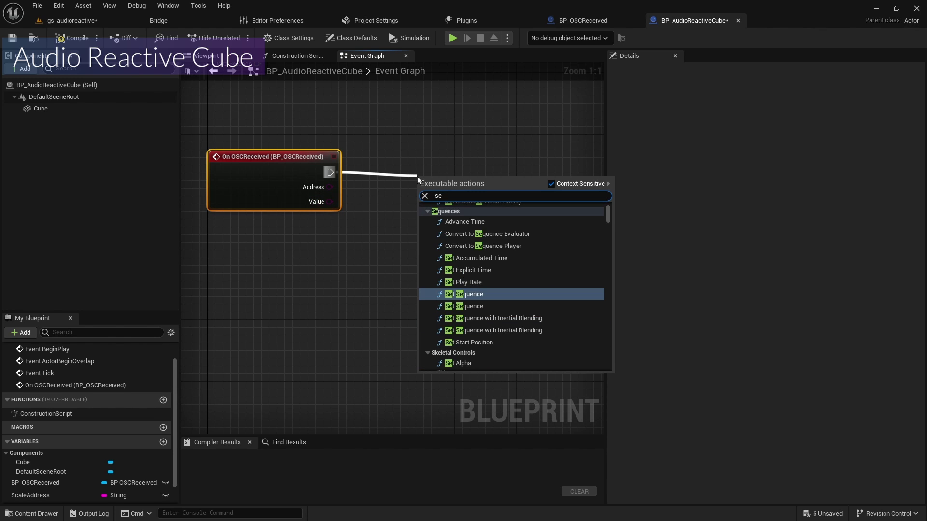
pyautogui.press('Return')
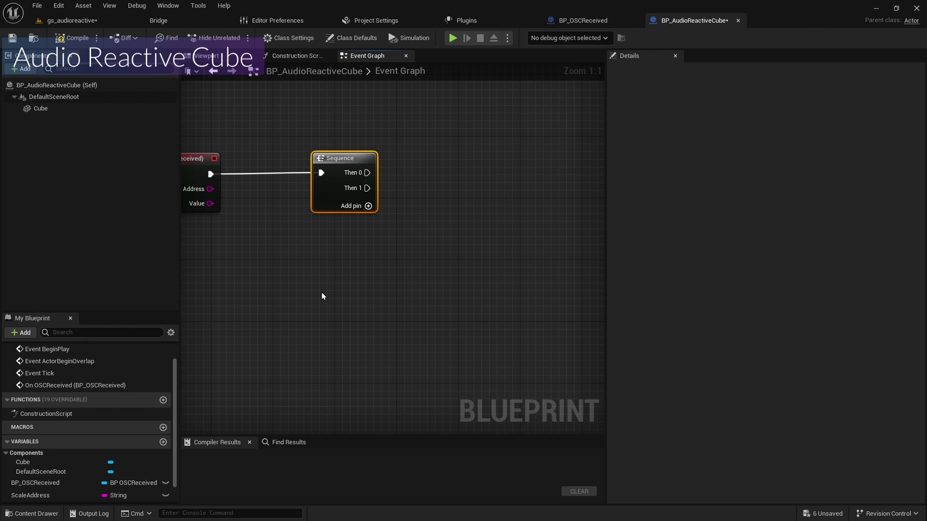
# Compare the On OSCReceived event's Address with ScaleAddress in an === node, and add a reroute point on the Address wire
pyautogui.moveTo(63, 502); pyautogui.dragTo(511, 189)
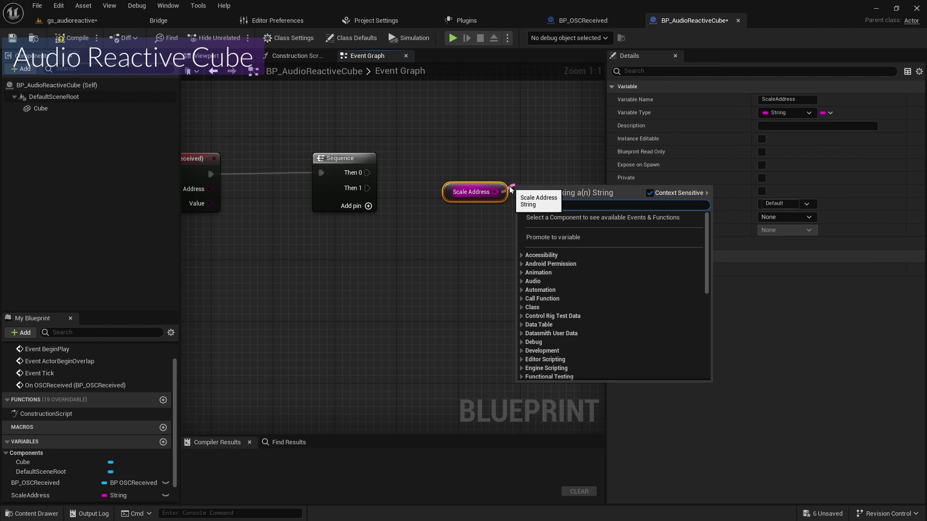
pyautogui.write('===')
pyautogui.press('Return')
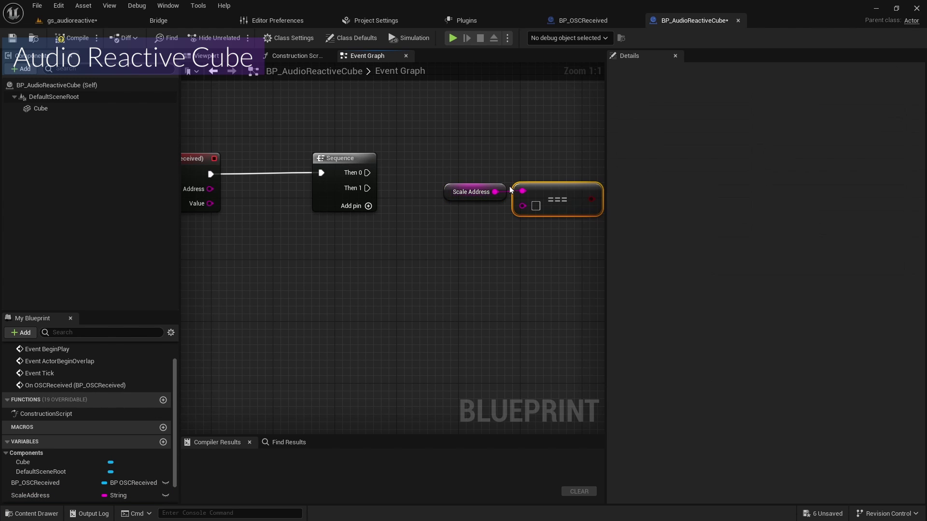
pyautogui.keyDown('ctrl'); pyautogui.moveTo(522, 191); pyautogui.dragTo(523, 206); pyautogui.keyUp('ctrl')
pyautogui.moveTo(472, 192); pyautogui.dragTo(472, 208)
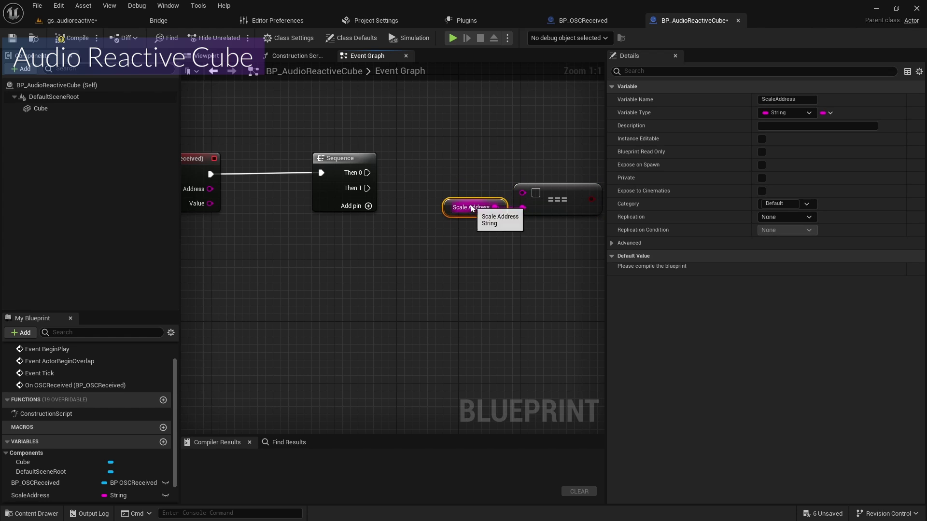
pyautogui.moveTo(209, 190); pyautogui.dragTo(522, 191)
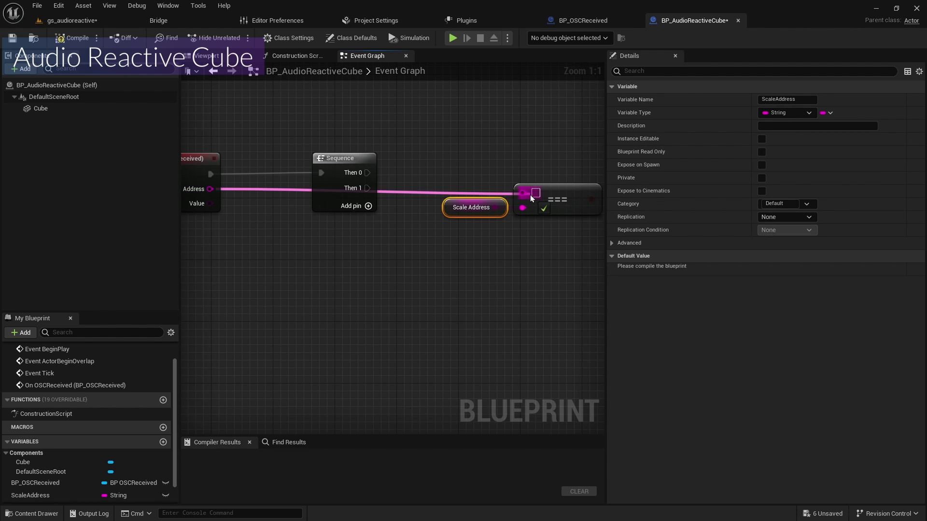
pyautogui.doubleClick(253, 189)
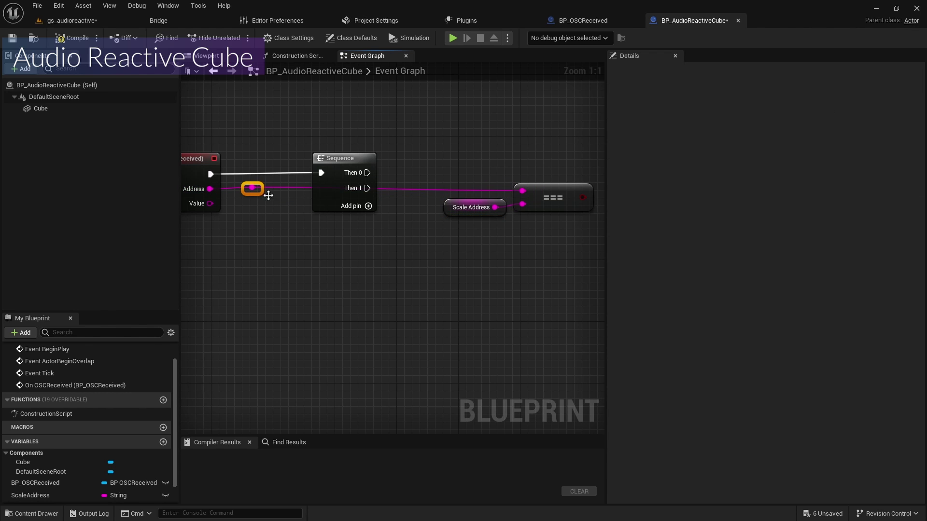
# Add a Branch node using the comparison result as its Condition, executed from the Sequence's Then 0 output
pyautogui.moveTo(467, 222); pyautogui.dragTo(302, 220, button='right')
pyautogui.moveTo(418, 193); pyautogui.dragTo(463, 162)
pyautogui.write('branch')
pyautogui.press('Return')
pyautogui.moveTo(203, 169); pyautogui.dragTo(479, 183)
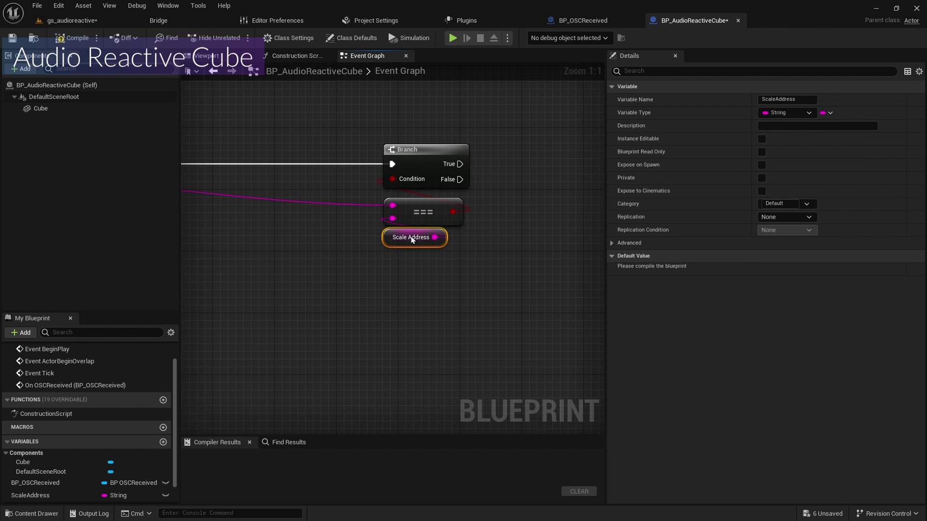
pyautogui.moveTo(301, 257); pyautogui.dragTo(451, 268, button='right')
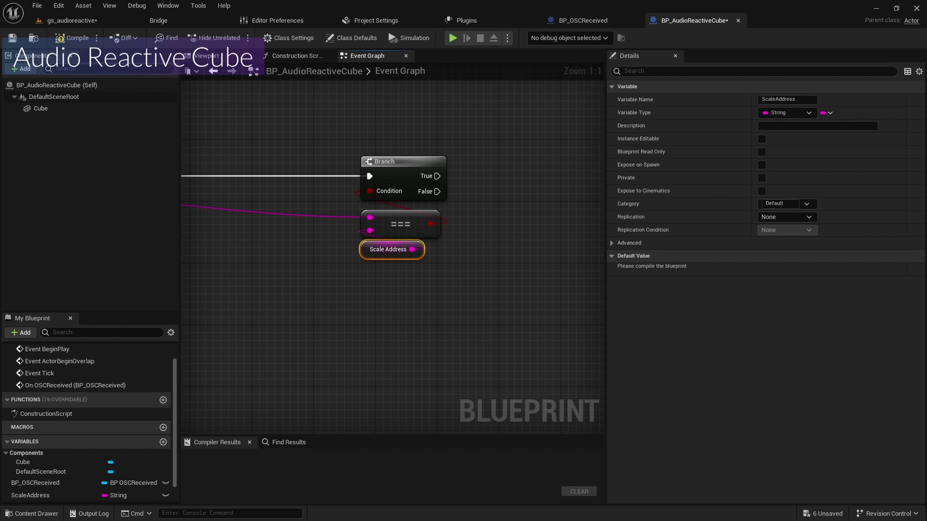
# Add a Set World Scale 3D node targeting the Cube component and split its New Scale input into X, Y and Z
pyautogui.moveTo(533, 181); pyautogui.dragTo(442, 177, button='right')
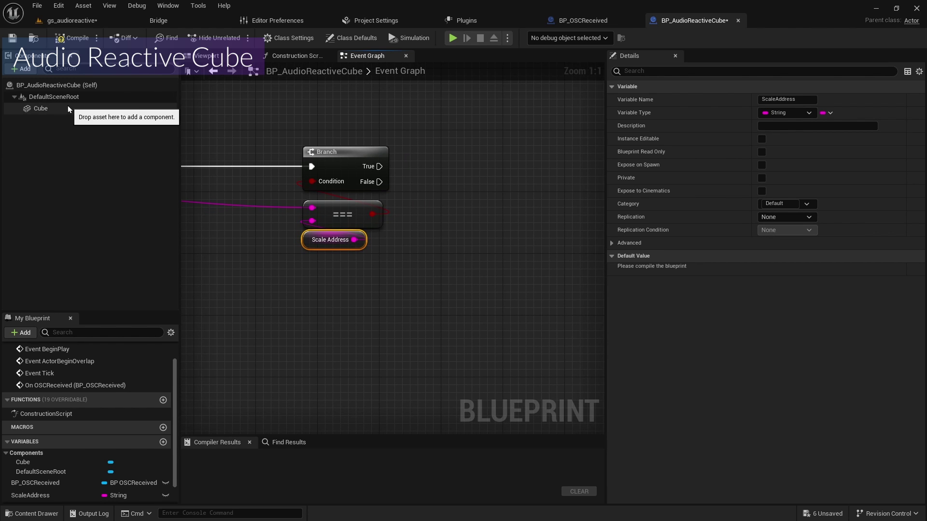
pyautogui.moveTo(42, 107); pyautogui.dragTo(474, 186)
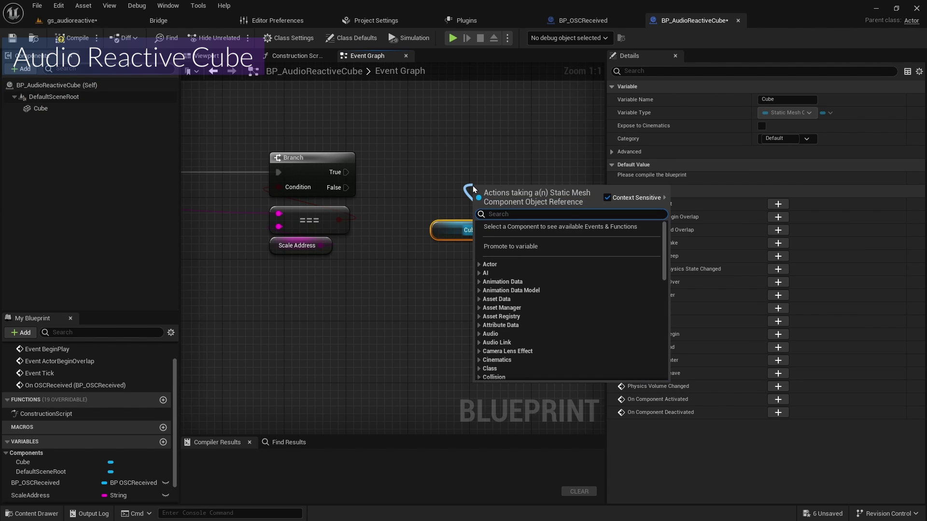
pyautogui.write('set')
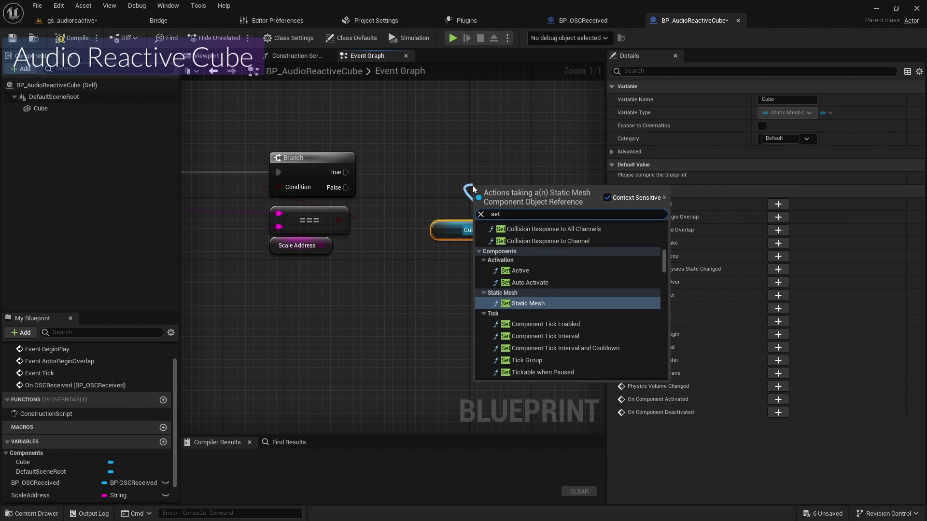
pyautogui.write(' scale')
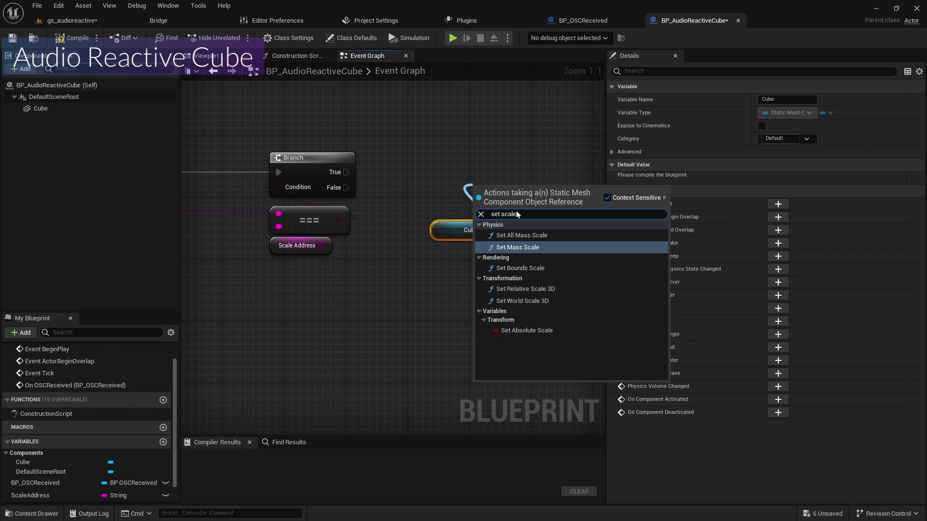
pyautogui.click(535, 301)
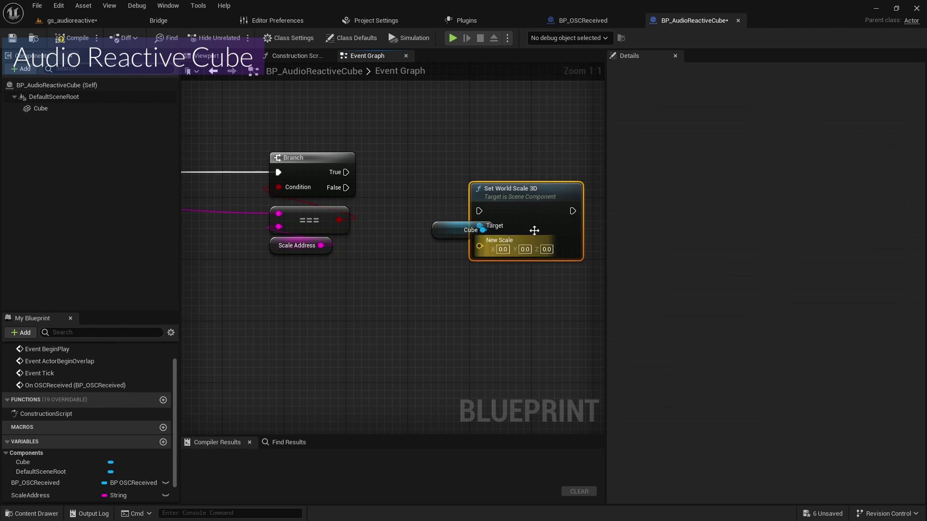
pyautogui.moveTo(471, 230); pyautogui.dragTo(497, 268)
pyautogui.rightClick(463, 209)
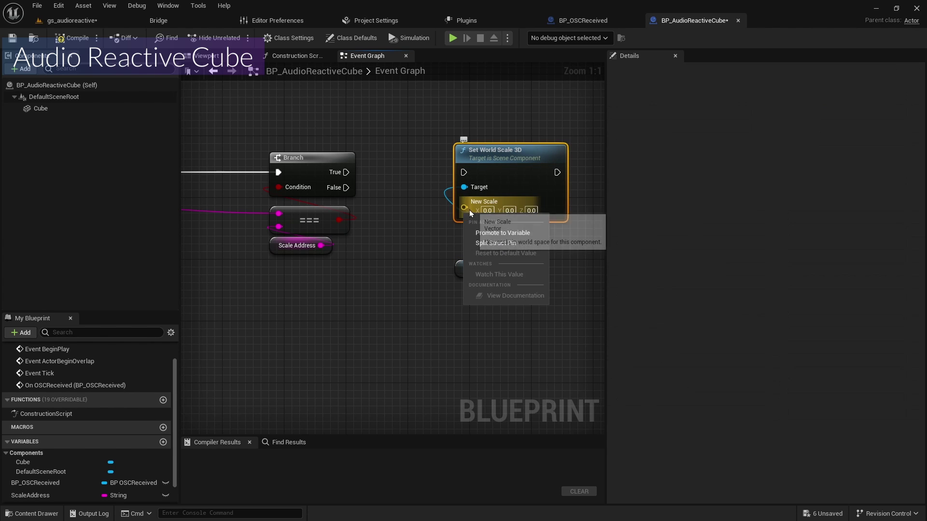
pyautogui.click(482, 243)
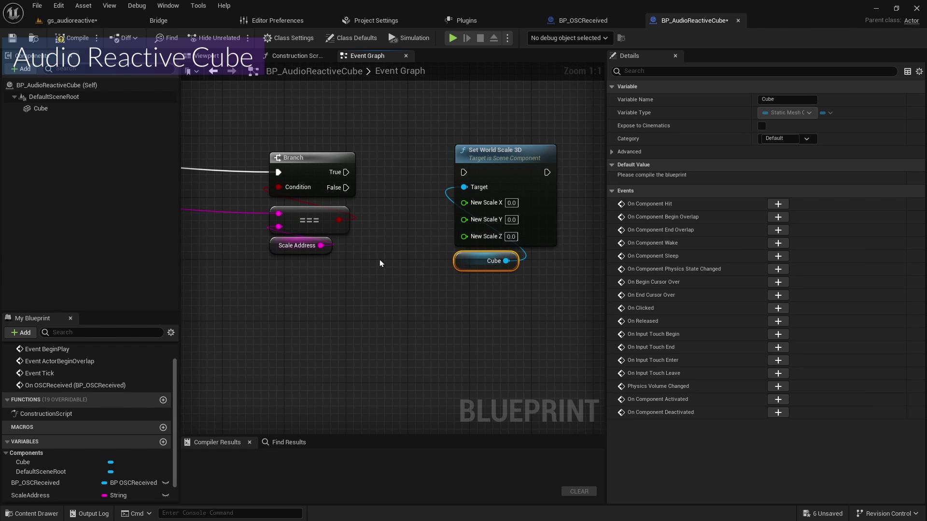
# Convert the On OSCReceived event's Value to a float with a String To Float node, with a reroute point on the wire
pyautogui.scroll(-2, 468, 218)
pyautogui.moveTo(290, 256); pyautogui.dragTo(407, 235, button='right')
pyautogui.moveTo(249, 166); pyautogui.dragTo(330, 158, button='right')
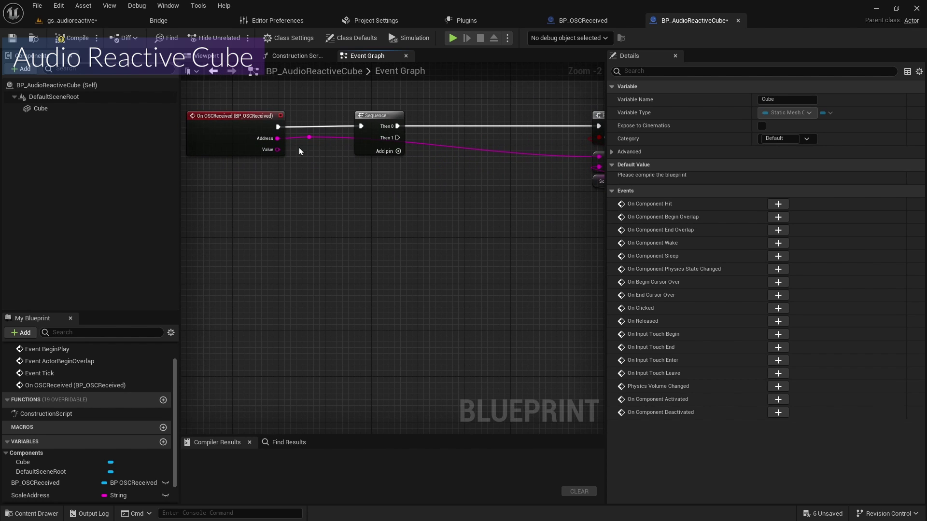
pyautogui.moveTo(274, 149); pyautogui.dragTo(582, 209)
pyautogui.write('floa')
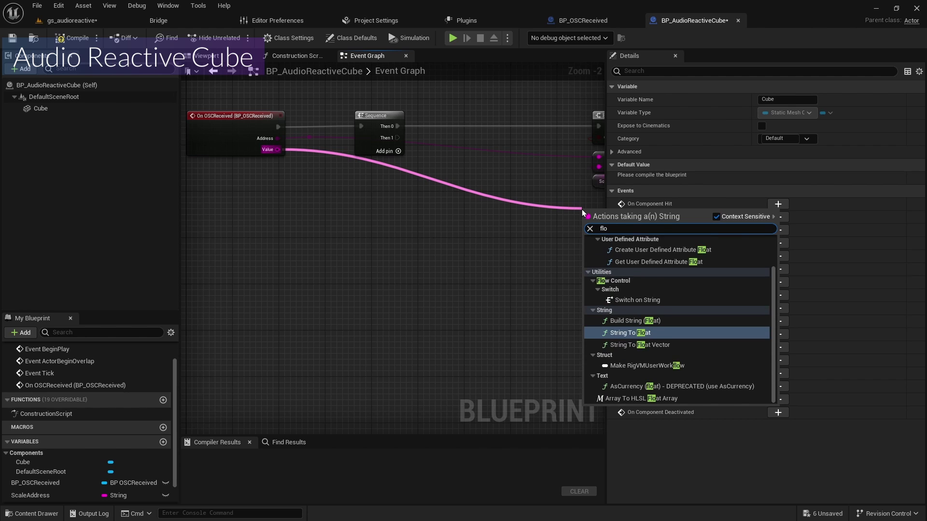
pyautogui.press('Return')
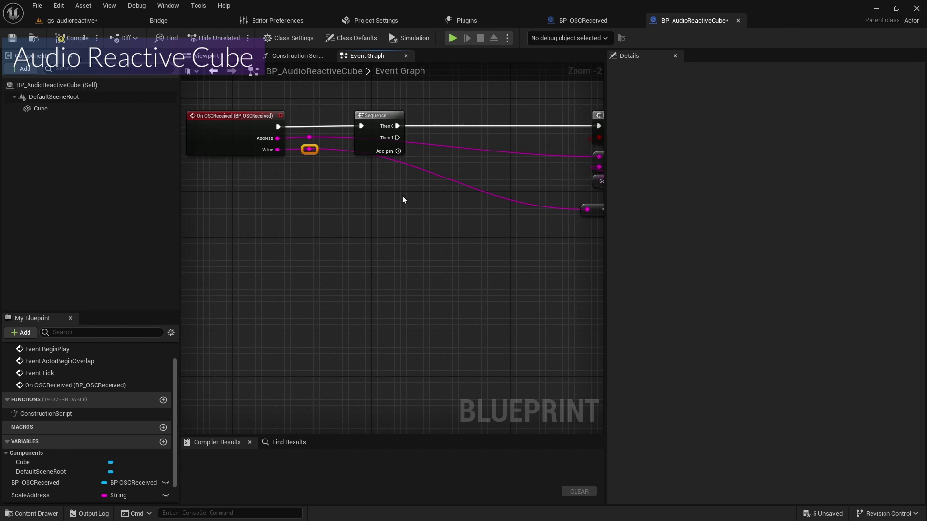
# Add 1.5 to the converted float value with an Add node, and stack it on the conversion node below the Cube reference
pyautogui.scroll(1, 404, 187)
pyautogui.moveTo(428, 216); pyautogui.dragTo(454, 248)
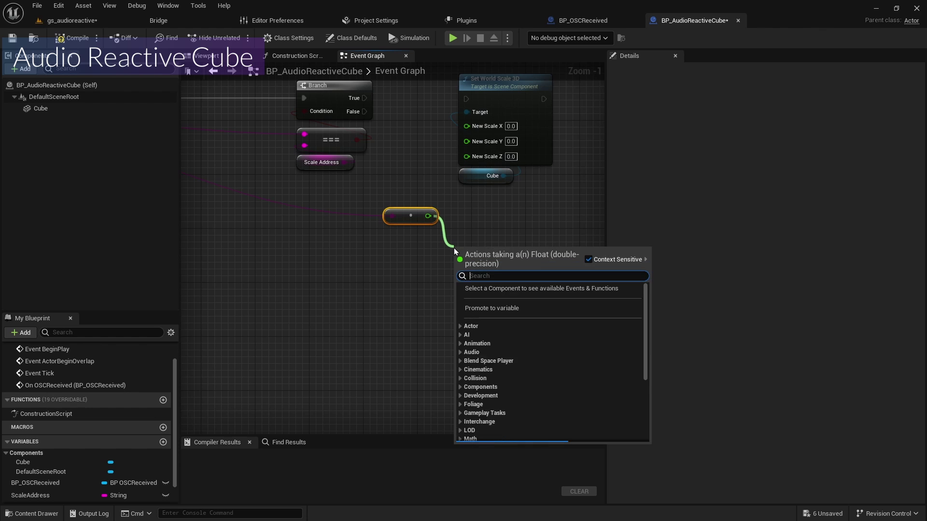
pyautogui.write('add')
pyautogui.press('Return')
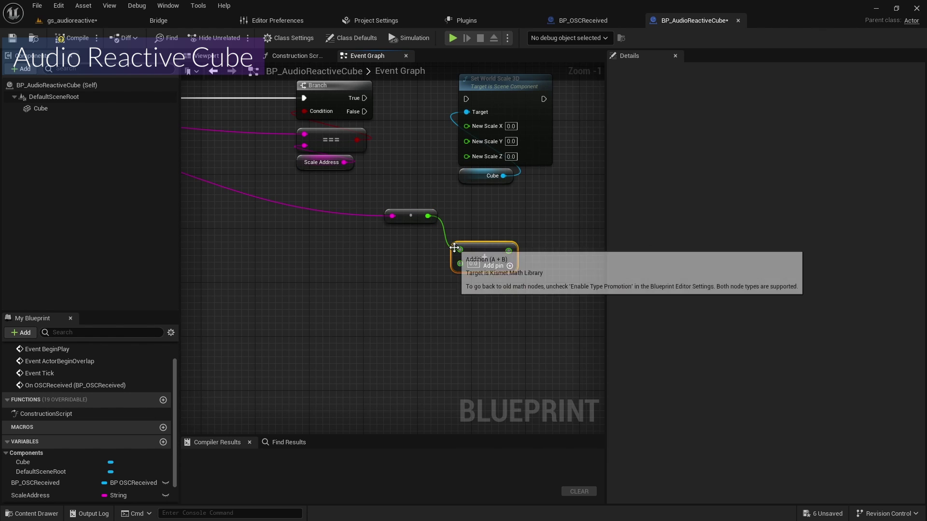
pyautogui.click(472, 264)
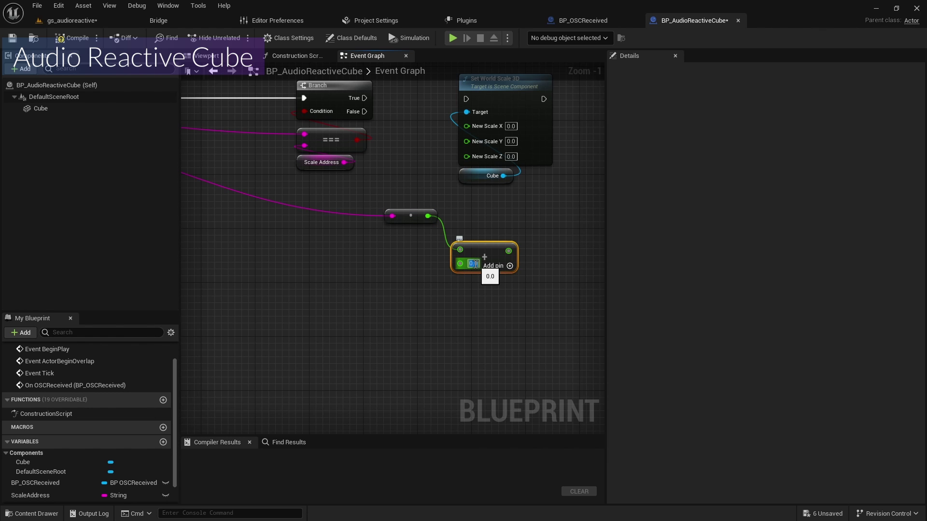
pyautogui.write('1')
pyautogui.press('Return')
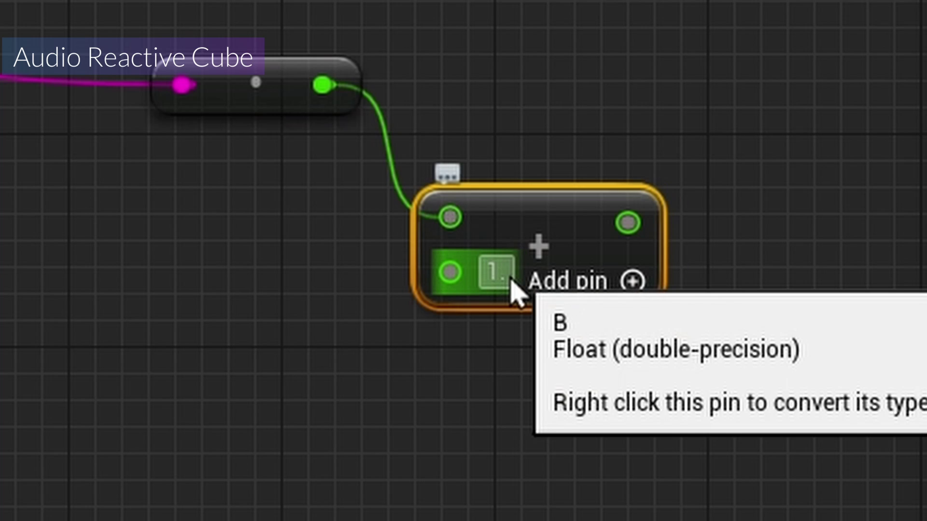
pyautogui.click(511, 275)
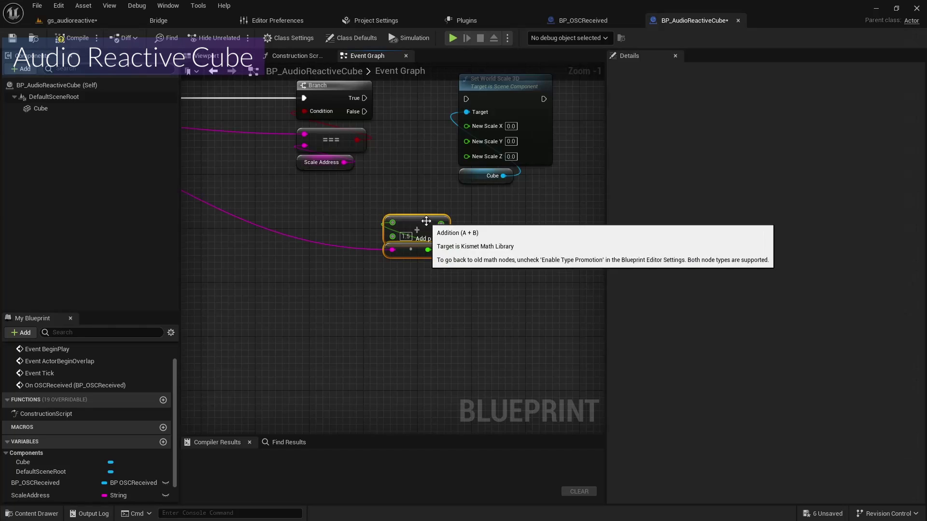
pyautogui.click(781, 116)
# Feed the addition result into New Scale X and New Scale Z, and set New Scale Y to 0.1
pyautogui.scroll(1, 744, 211)
pyautogui.moveTo(441, 224); pyautogui.dragTo(473, 113)
pyautogui.moveTo(436, 224); pyautogui.dragTo(468, 143)
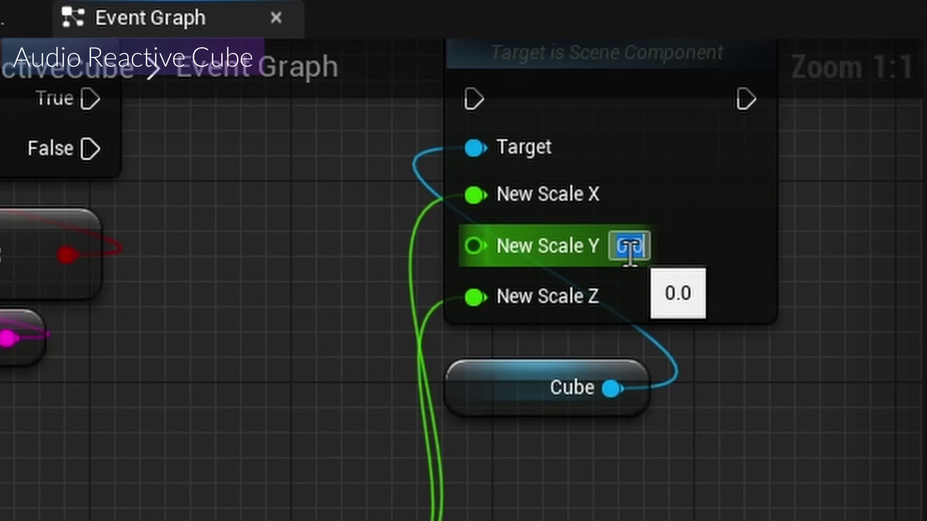
pyautogui.click(514, 126)
pyautogui.write('0.1')
pyautogui.press('Return')
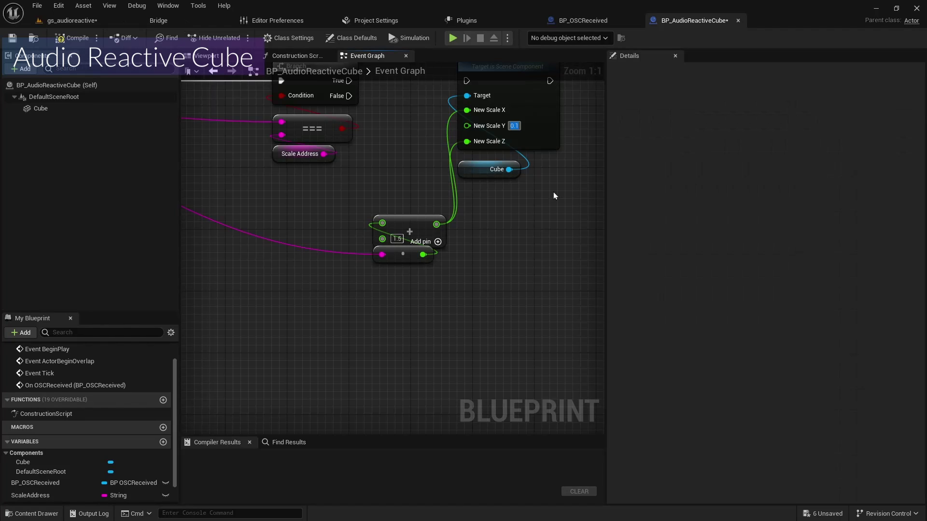
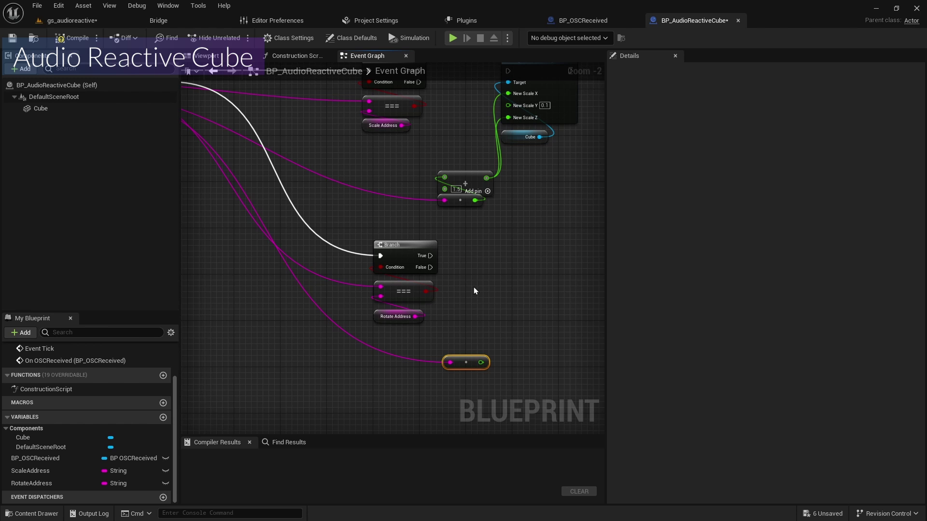
# Copy the Cube reference beside the Rotate Address branch and add an Add Local Rotation node that targets it
pyautogui.moveTo(560, 201); pyautogui.dragTo(521, 194, button='right')
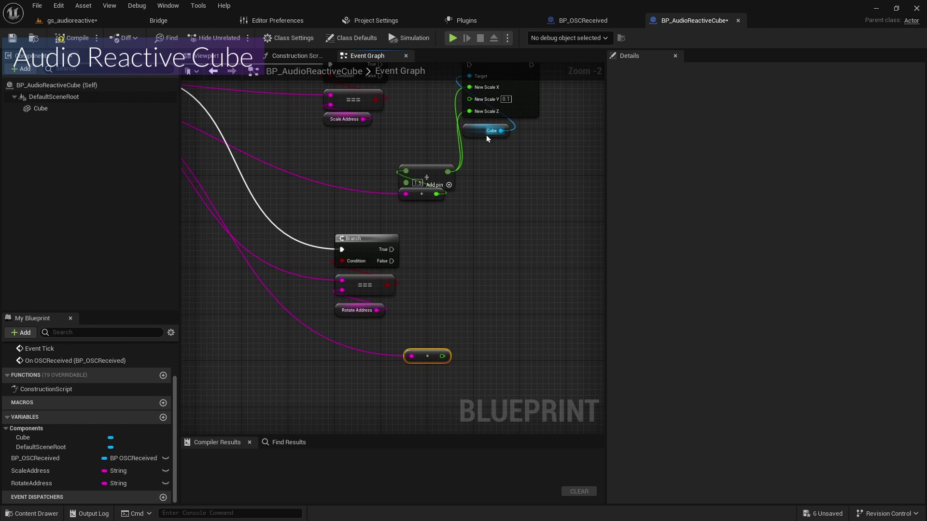
pyautogui.click(476, 132)
pyautogui.hotkey('ctrl', 'c')
pyautogui.hotkey('ctrl', 'v')
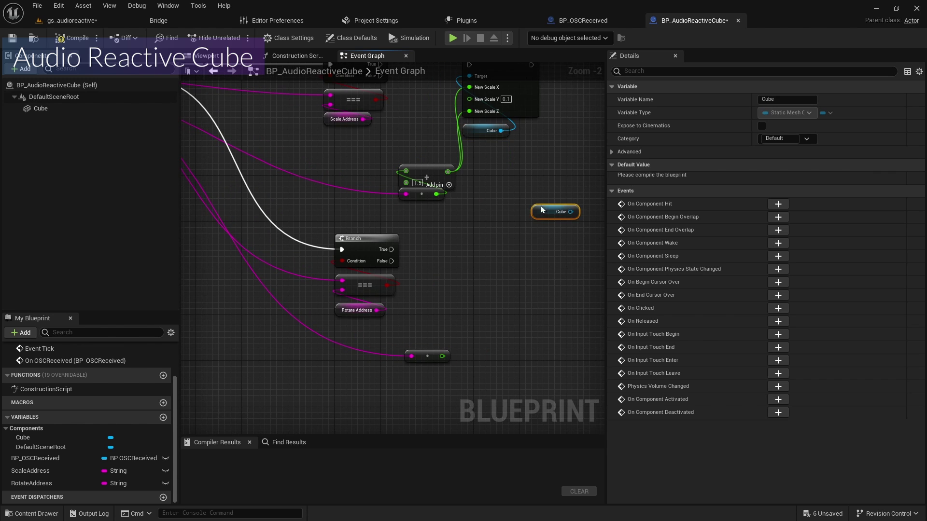
pyautogui.moveTo(570, 218); pyautogui.dragTo(490, 276)
pyautogui.scroll(2, 516, 324)
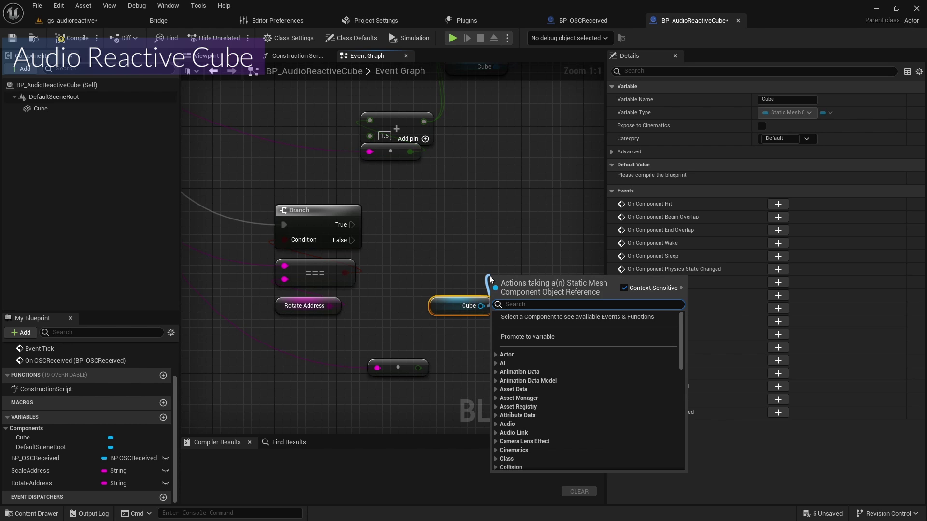
pyautogui.write('add rota')
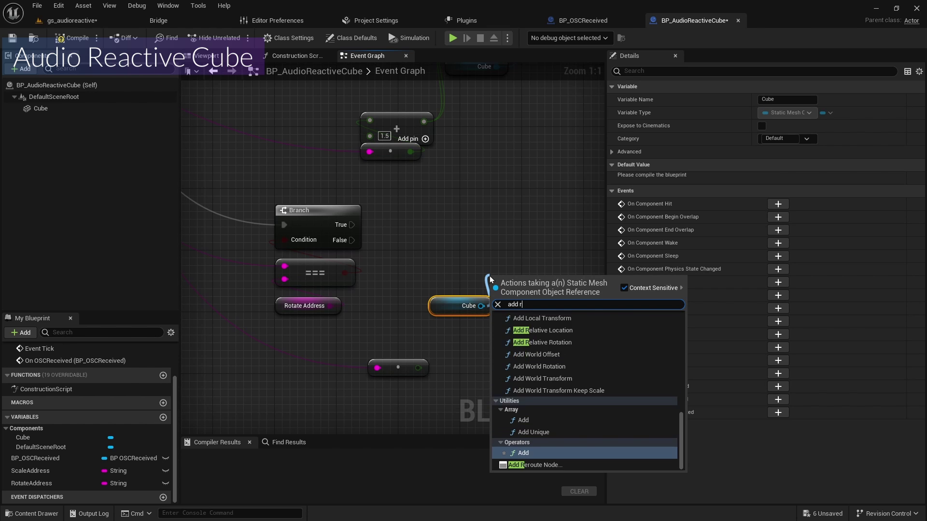
pyautogui.press('Up')
pyautogui.press('Up')
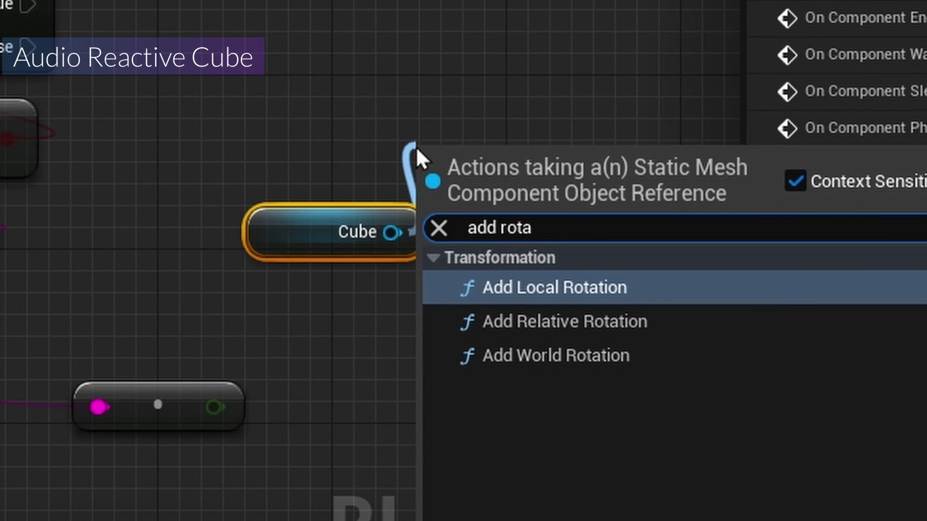
pyautogui.press('Return')
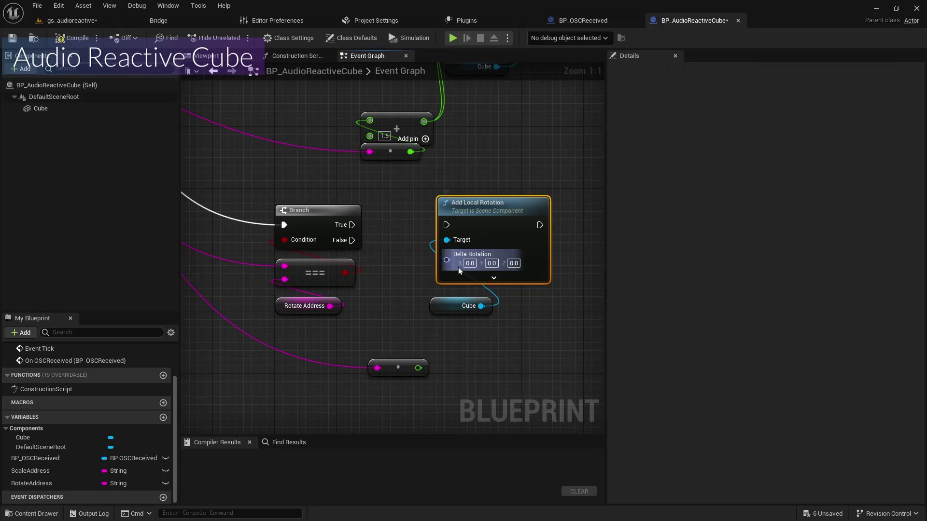
# Split the Delta Rotation input into Roll, Pitch and Yaw, and move the Cube reference above the Add Local Rotation node
pyautogui.rightClick(447, 261)
pyautogui.click(481, 290)
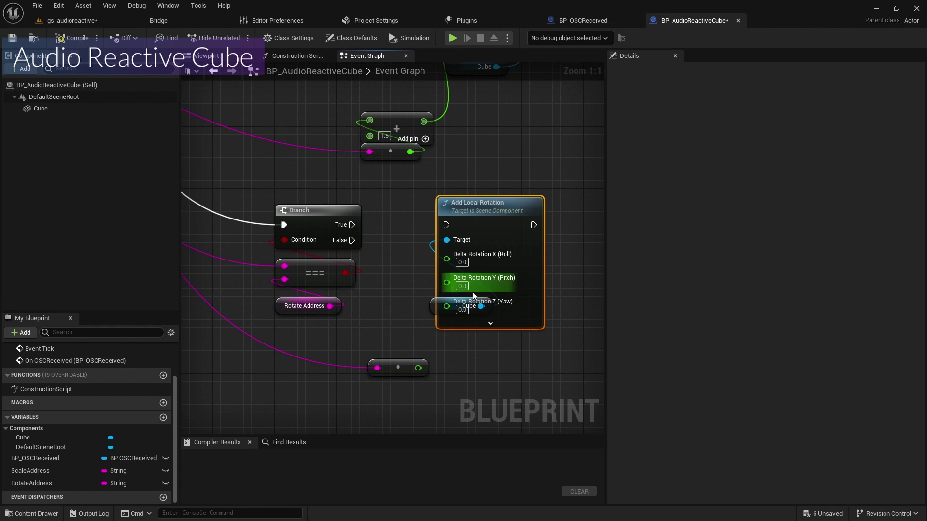
pyautogui.moveTo(436, 304); pyautogui.dragTo(444, 188)
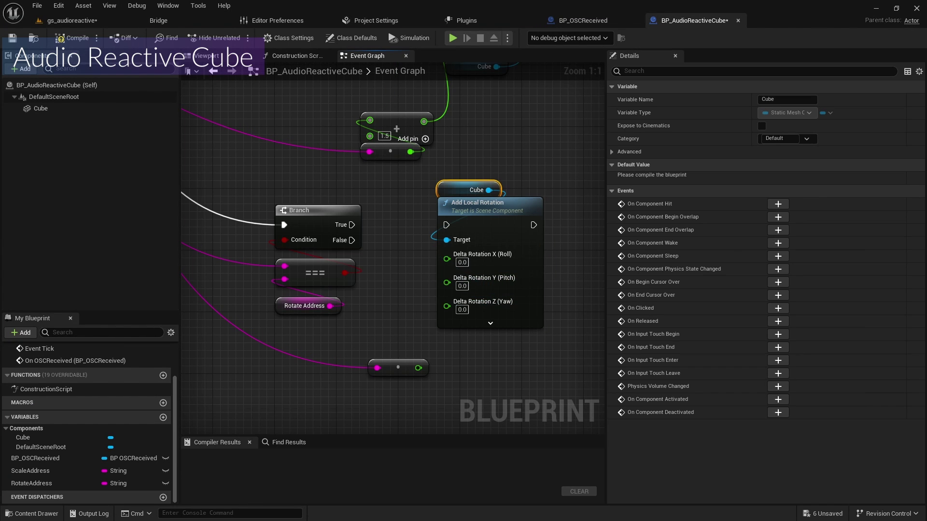
# Select the Cube component to check its transform settings
pyautogui.click(97, 110)
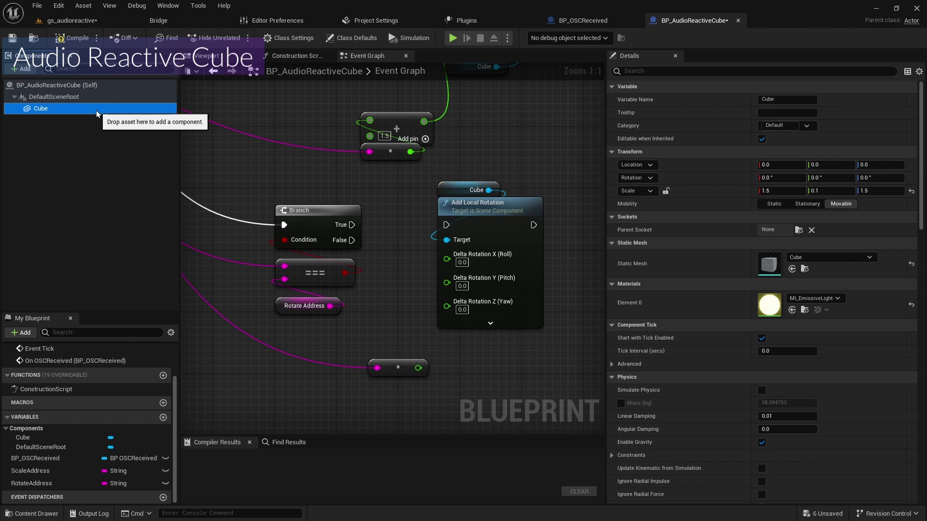
pyautogui.moveTo(423, 305); pyautogui.dragTo(472, 234, button='right')
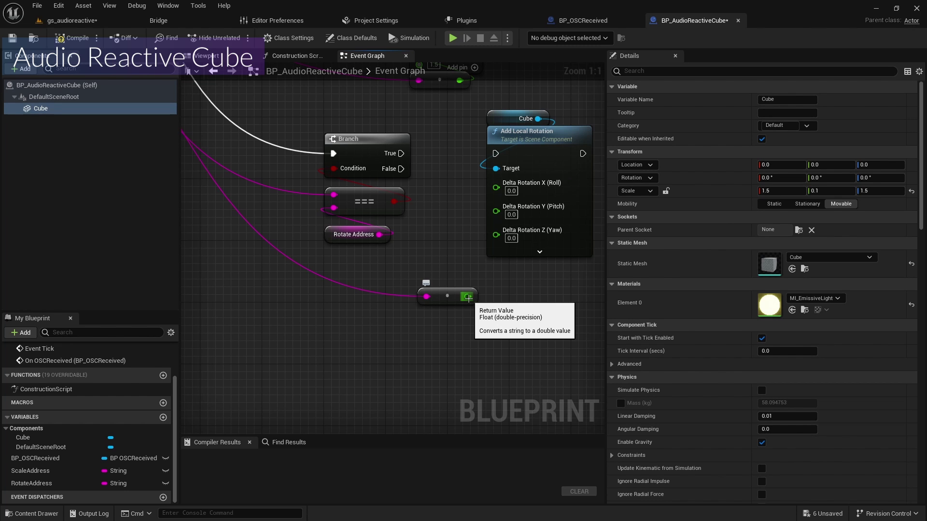
# Add a Multiply node fed by the string-to-float conversion under the Rotate Address comparison
pyautogui.moveTo(468, 298); pyautogui.dragTo(485, 322)
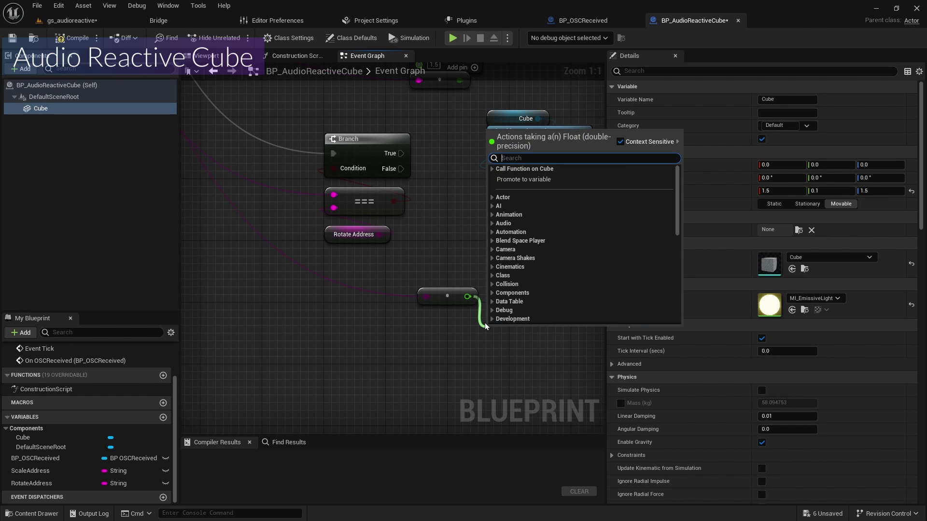
pyautogui.write('multiply')
pyautogui.press('Return')
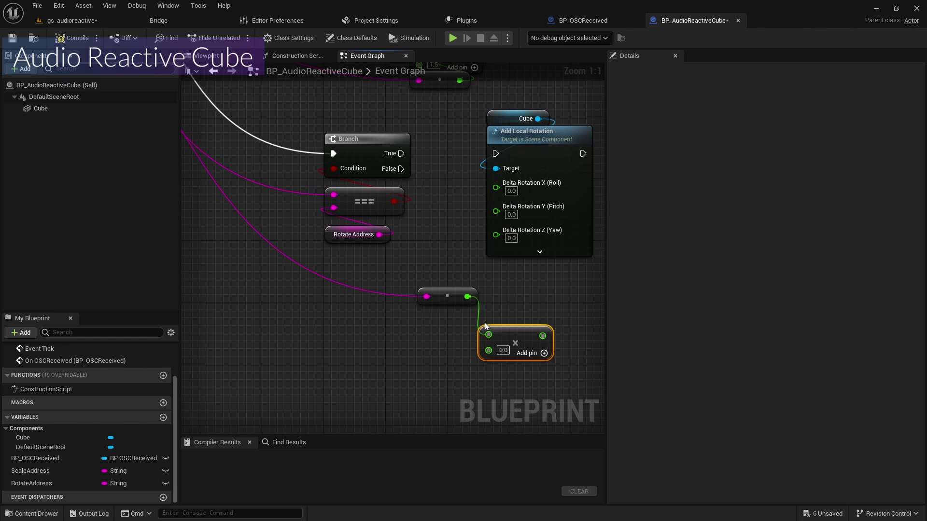
# Add a Random Float in Range node beside the Multiply node, with Min -10 and Max 30
pyautogui.rightClick(405, 359)
pyautogui.write('get random')
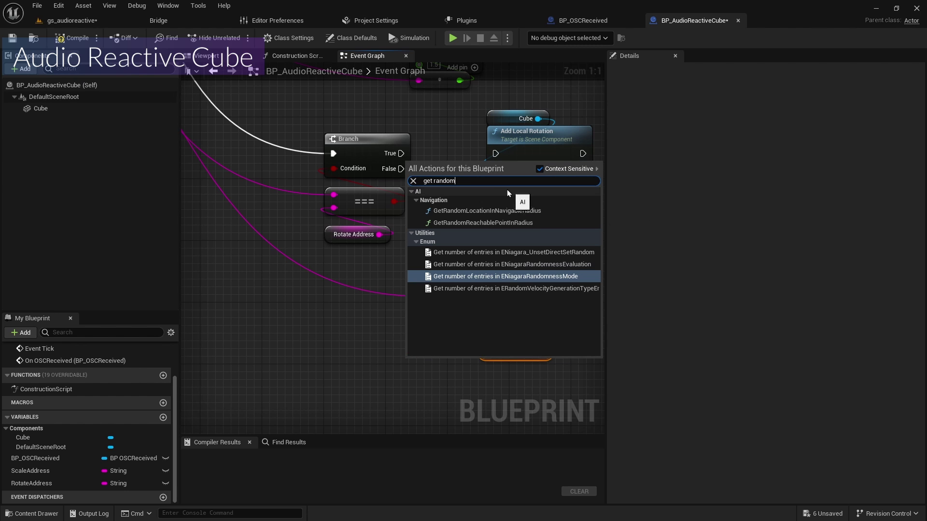
pyautogui.click(423, 180)
pyautogui.write('random floa')
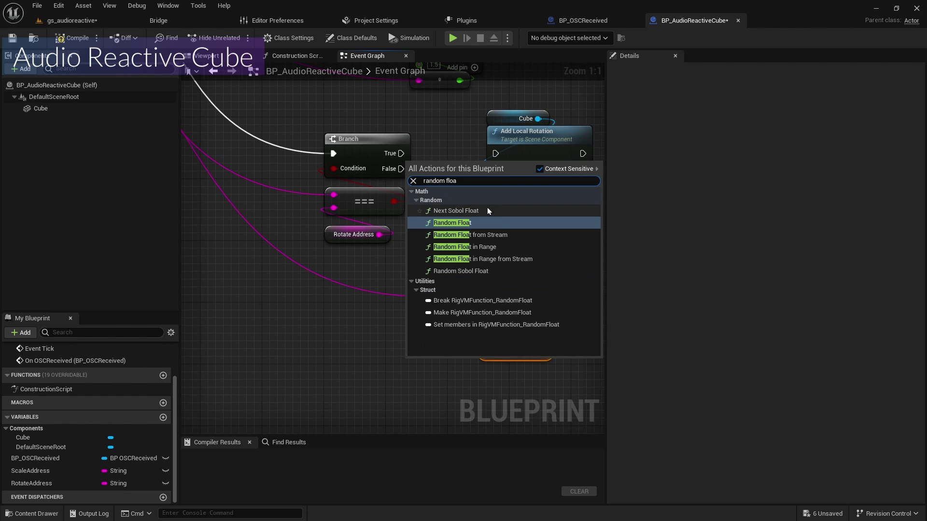
pyautogui.click(489, 246)
pyautogui.moveTo(522, 364); pyautogui.dragTo(522, 255, button='right')
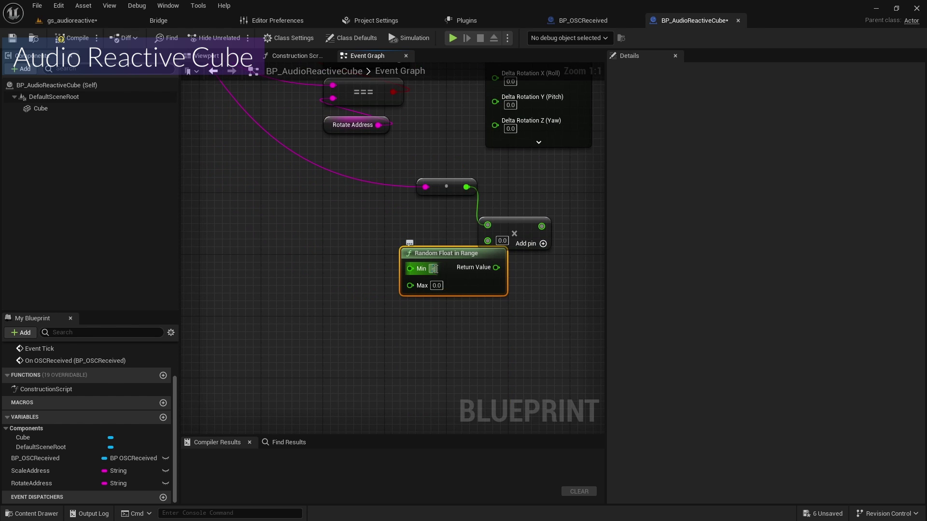
pyautogui.click(438, 286)
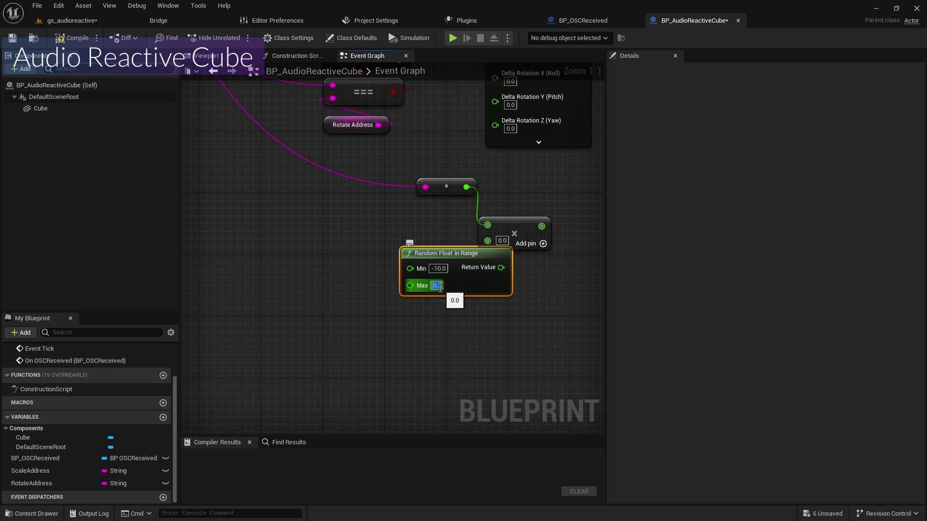
pyautogui.write('30')
pyautogui.press('Return')
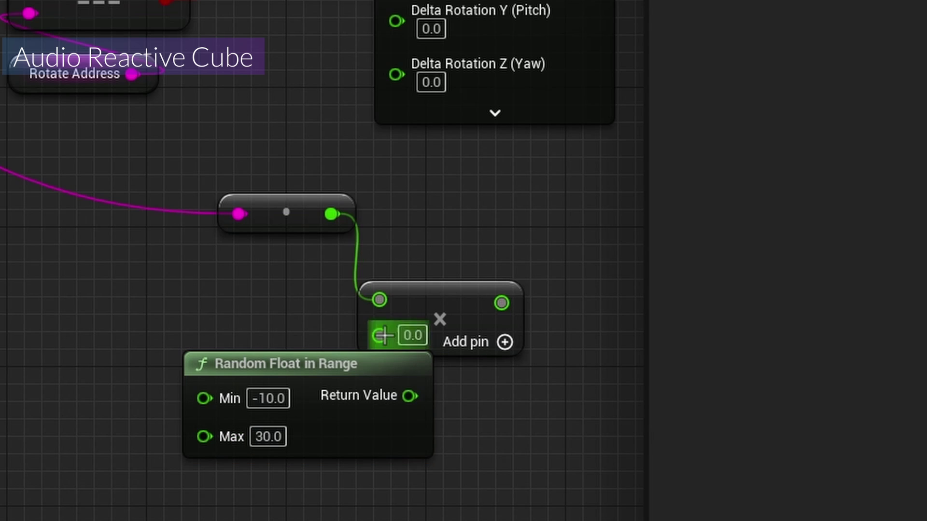
# Feed the random value into the Multiply node, wire the product to Delta Rotation Y (Pitch), tidy the nodes and compile
pyautogui.moveTo(410, 396); pyautogui.dragTo(379, 334)
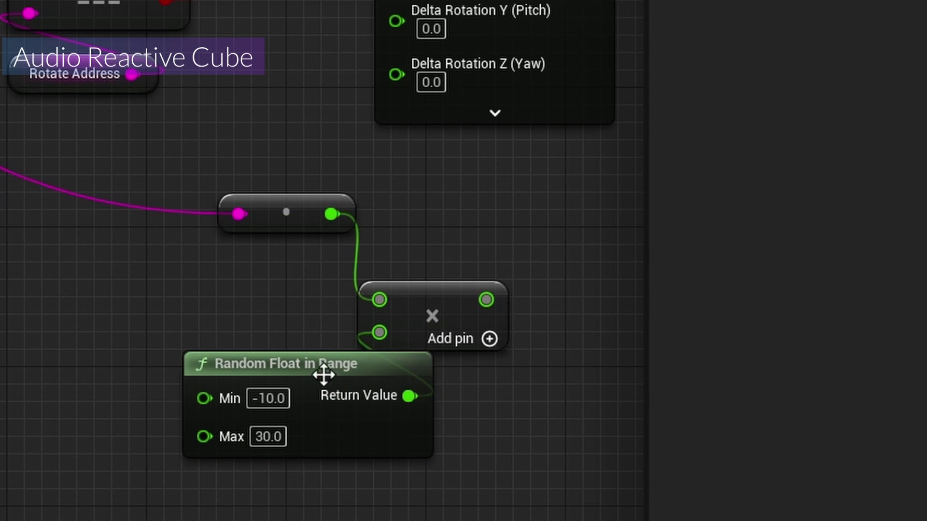
pyautogui.moveTo(290, 386); pyautogui.dragTo(462, 410)
pyautogui.moveTo(280, 212); pyautogui.dragTo(262, 317)
pyautogui.moveTo(487, 300); pyautogui.dragTo(407, 37)
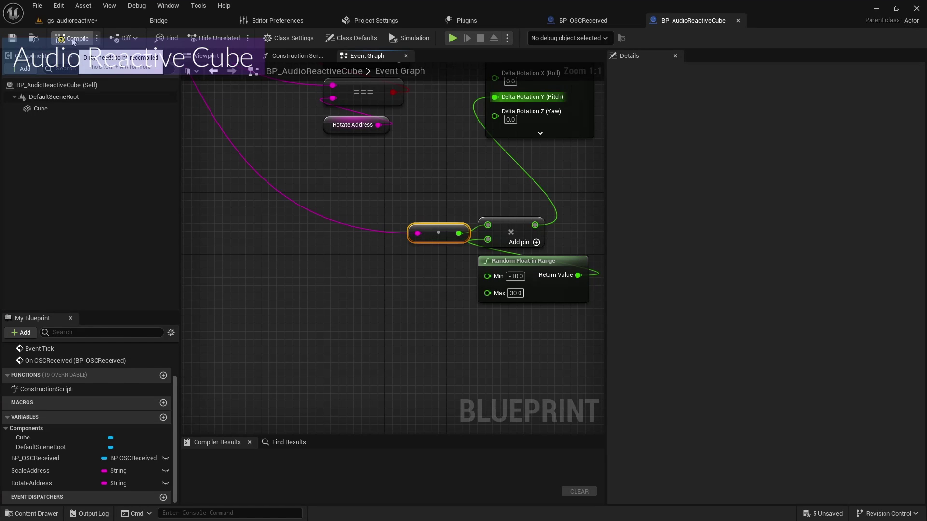
pyautogui.click(73, 37)
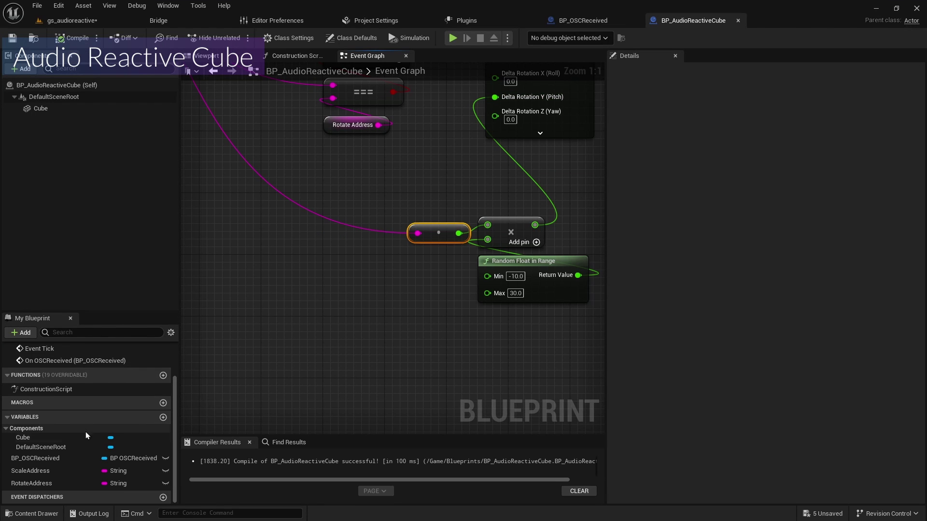
# Make the BP_OSCReceived, ScaleAddress and RotateAddress variables instance editable
pyautogui.click(69, 481)
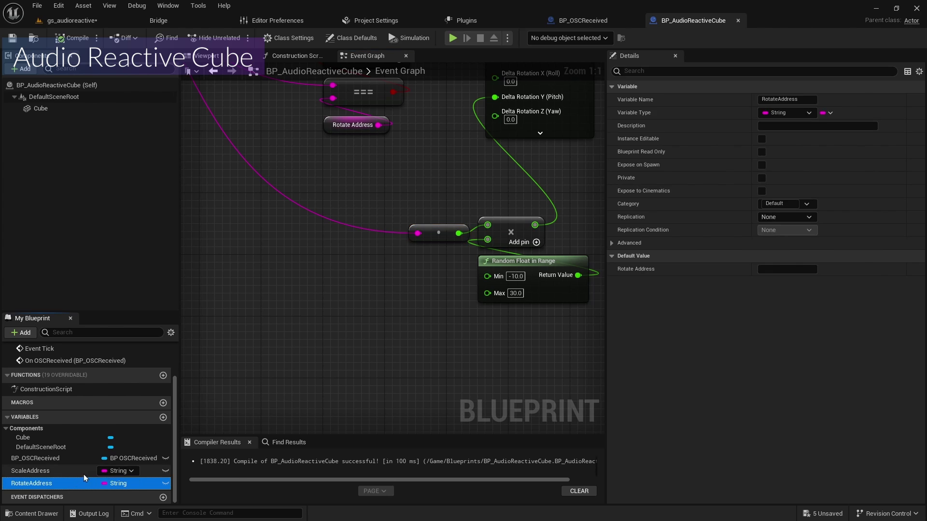
pyautogui.click(166, 459)
pyautogui.click(167, 468)
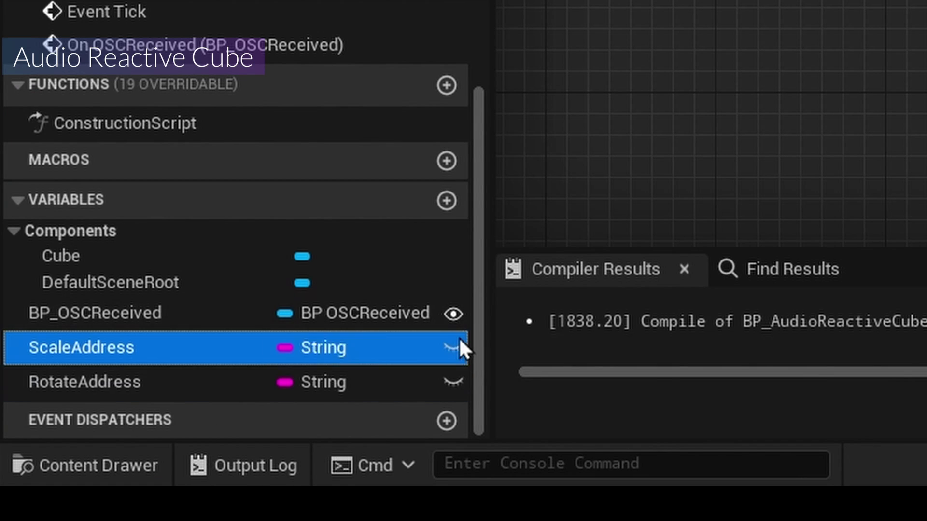
pyautogui.click(452, 348)
pyautogui.click(454, 382)
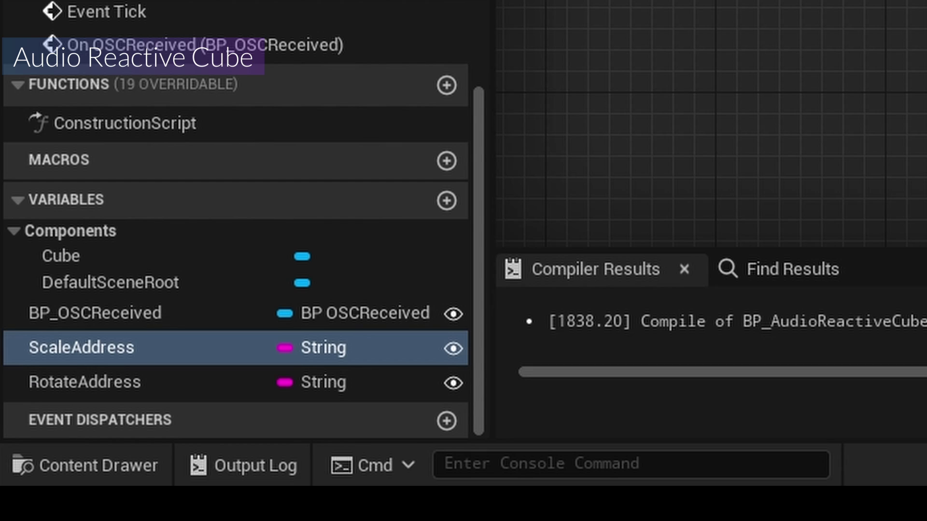
# Set the default value of the RotateAddress variable to /snare and compile the blueprint
pyautogui.click(166, 381)
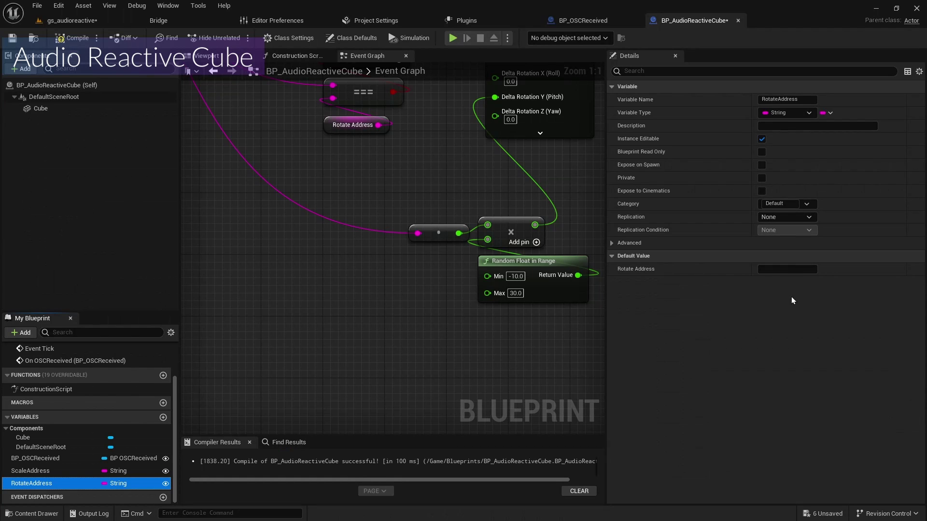
pyautogui.click(786, 268)
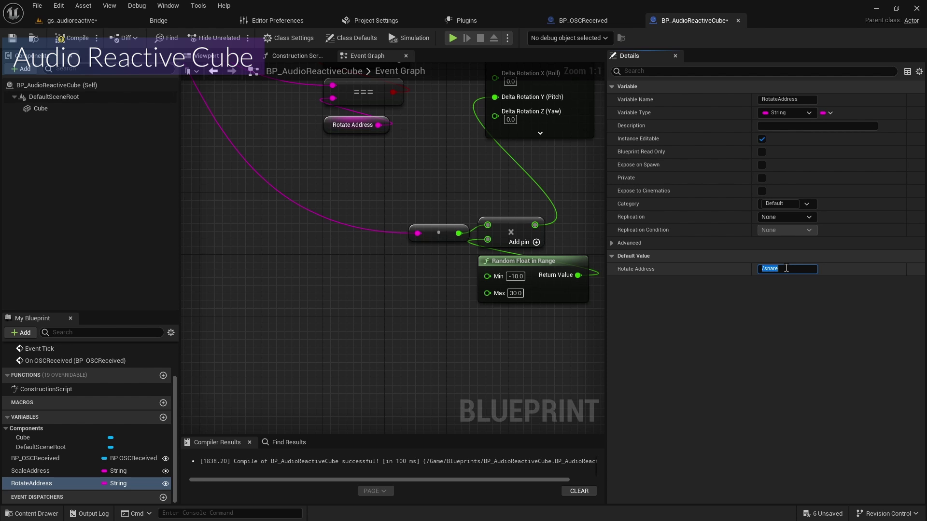
pyautogui.click(73, 38)
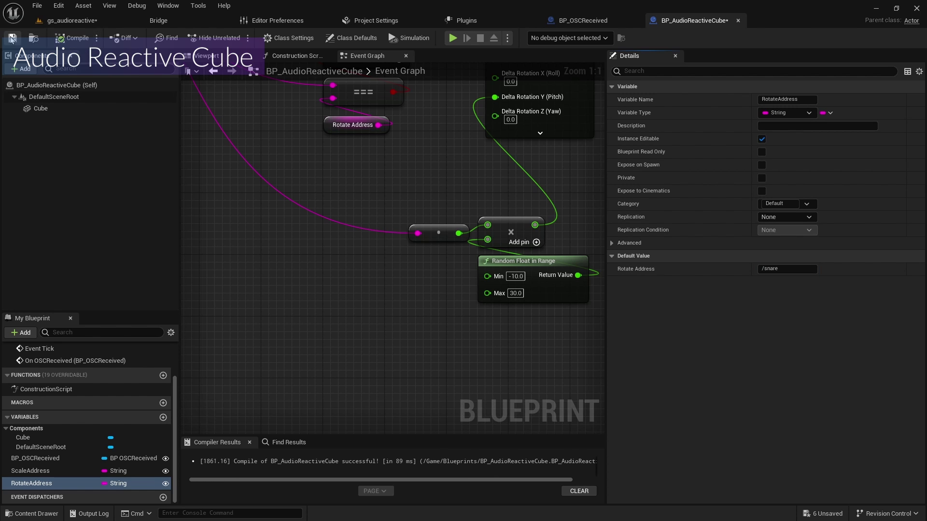
# Place BP_AudioReactiveCube from the Blueprints folder into the gs_audioreactive level
pyautogui.click(72, 21)
pyautogui.hotkey('ctrl', 'space')
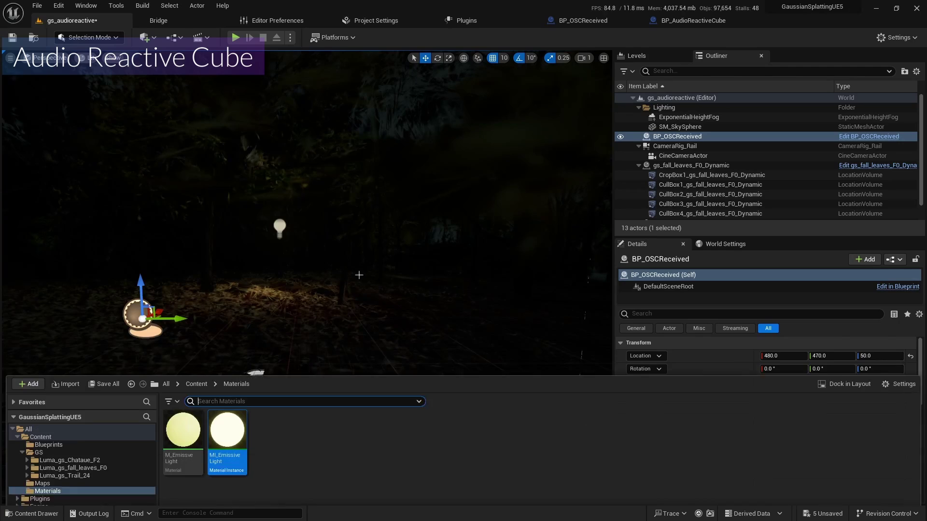
pyautogui.click(87, 401)
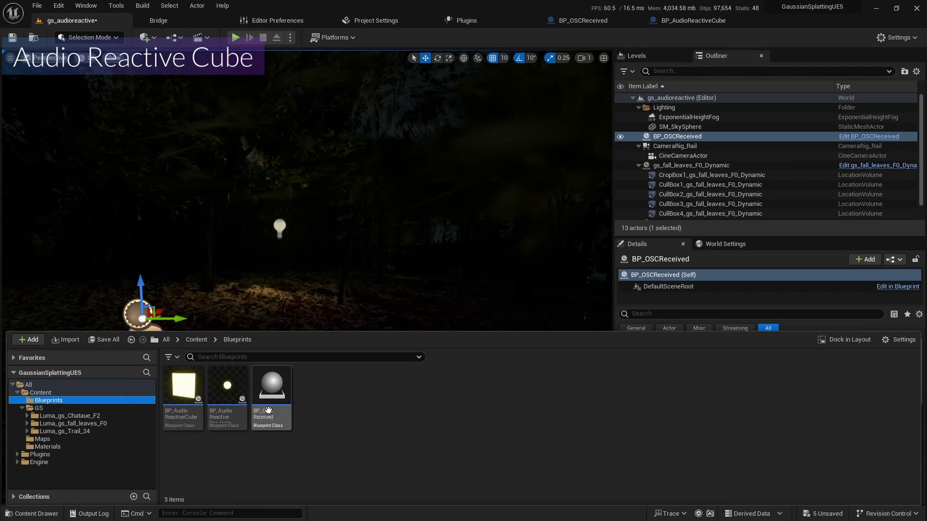
pyautogui.moveTo(182, 386); pyautogui.dragTo(266, 276)
pyautogui.scroll(4, 412, 257)
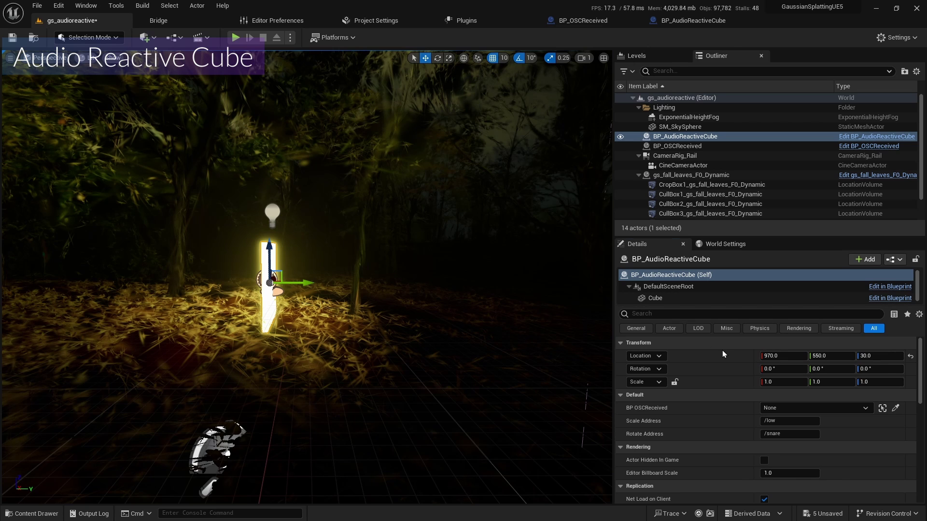
# Set the placed cube's location to 1137, 540, 170 and its Z rotation to -90°
pyautogui.rightClick(722, 354)
pyautogui.click(744, 379)
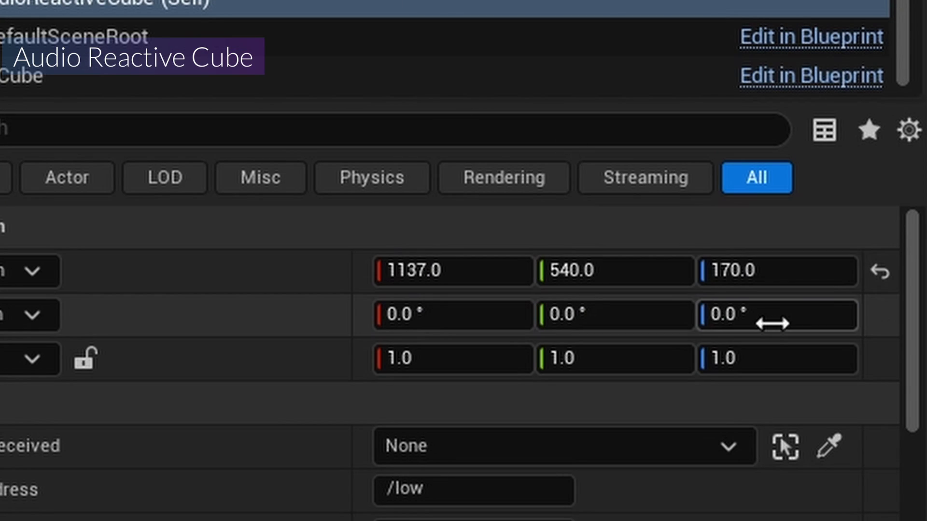
pyautogui.click(785, 293)
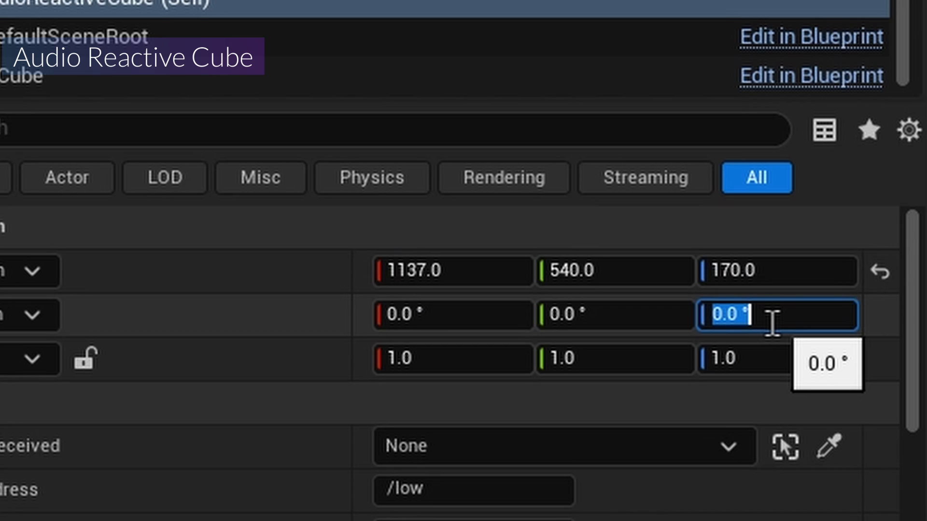
pyautogui.write('-')
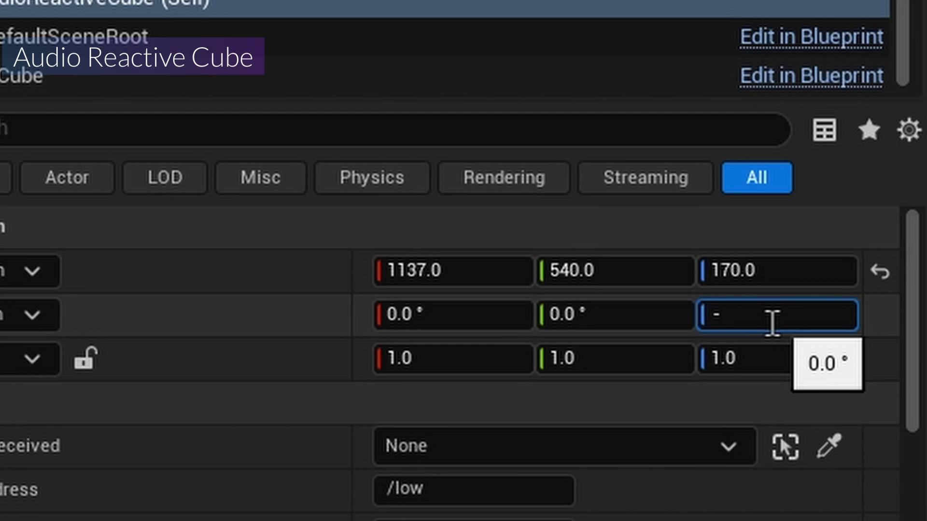
pyautogui.write('90')
pyautogui.press('Return')
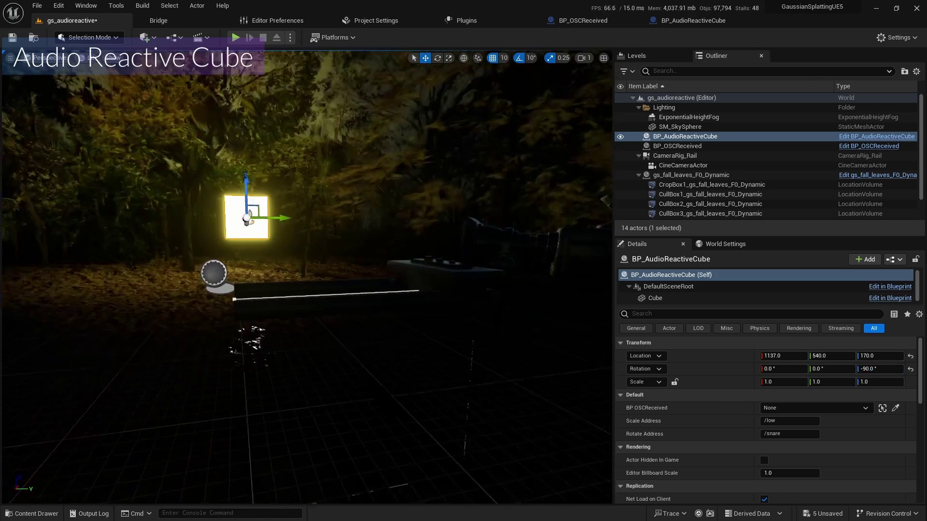
# Bend the CameraRig_Rail spline into an arc in front of the glowing cube by repositioning its end points and tangent
pyautogui.moveTo(324, 355); pyautogui.dragTo(324, 355, button='right')
pyautogui.click(267, 310)
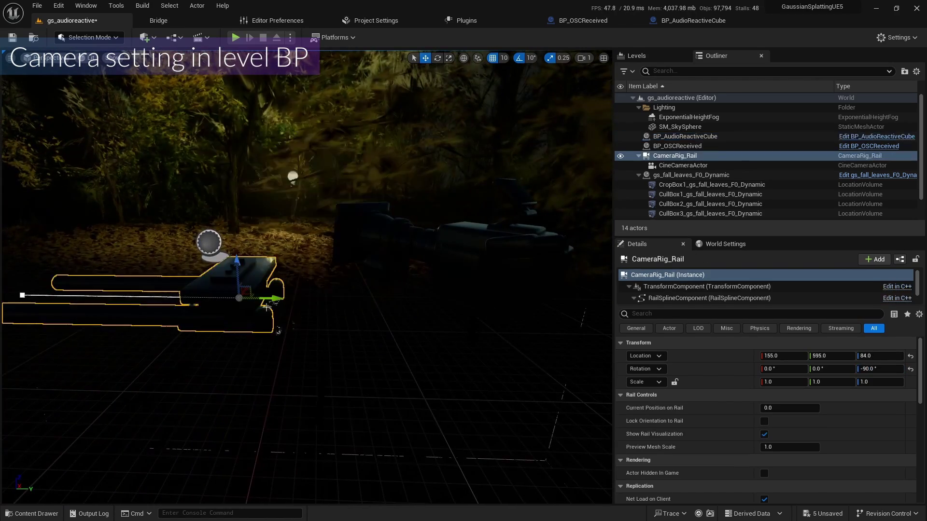
pyautogui.press('f')
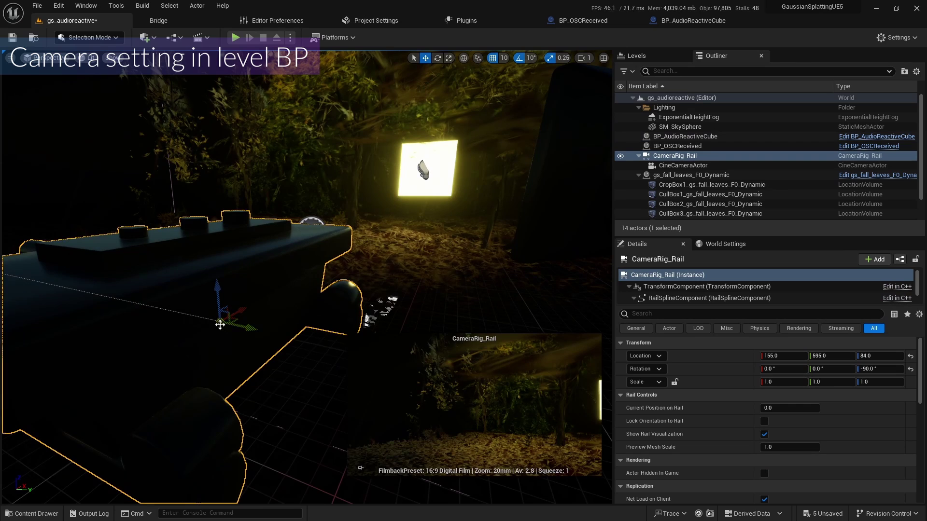
pyautogui.moveTo(334, 339); pyautogui.dragTo(193, 279, button='right')
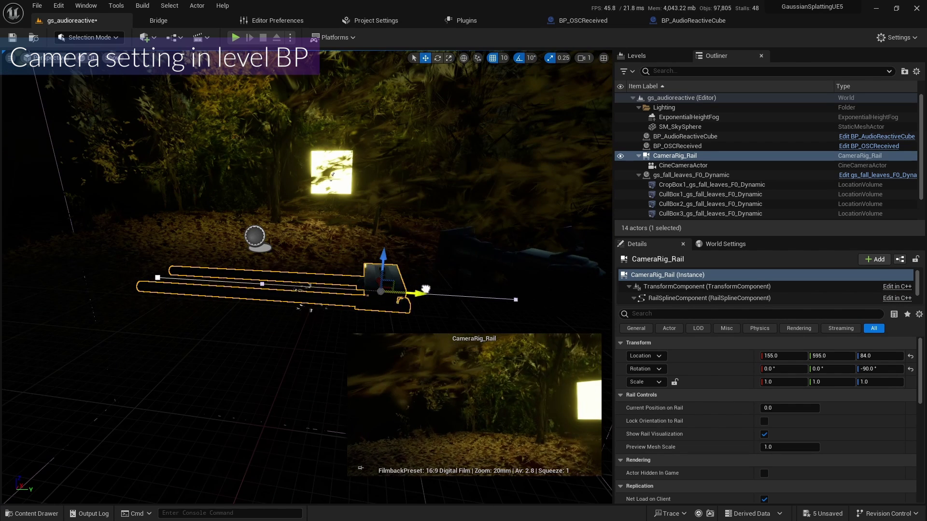
pyautogui.moveTo(194, 280); pyautogui.dragTo(319, 277, button='right')
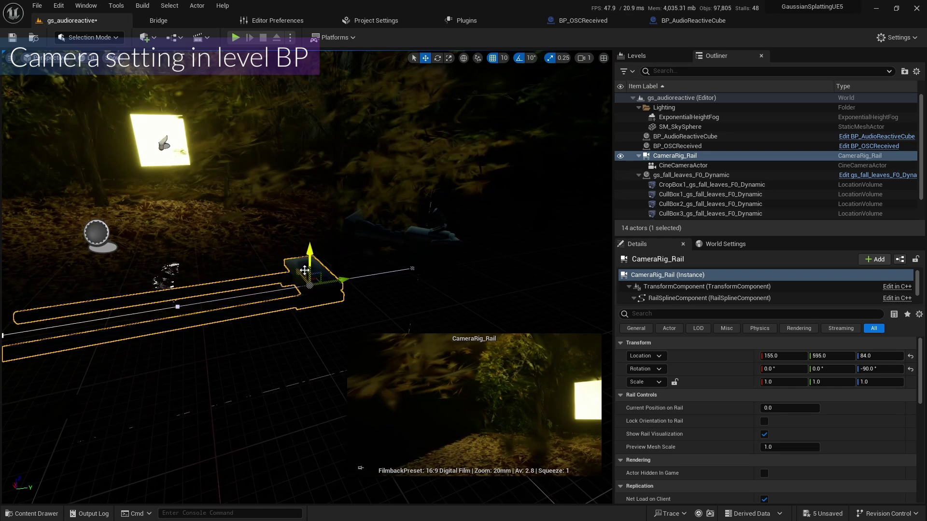
pyautogui.moveTo(300, 269); pyautogui.dragTo(281, 247)
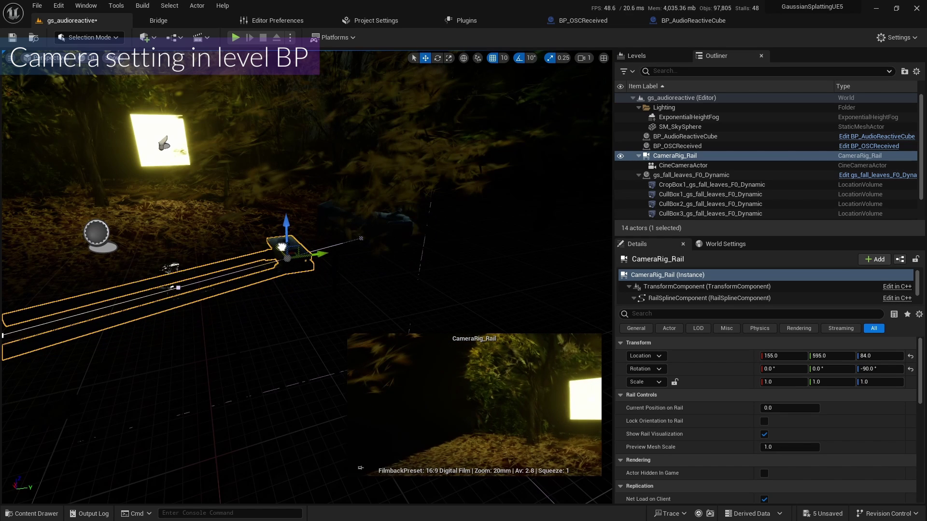
pyautogui.click(363, 237)
pyautogui.moveTo(353, 233); pyautogui.dragTo(315, 215)
pyautogui.moveTo(292, 253); pyautogui.dragTo(174, 209)
pyautogui.click(238, 278)
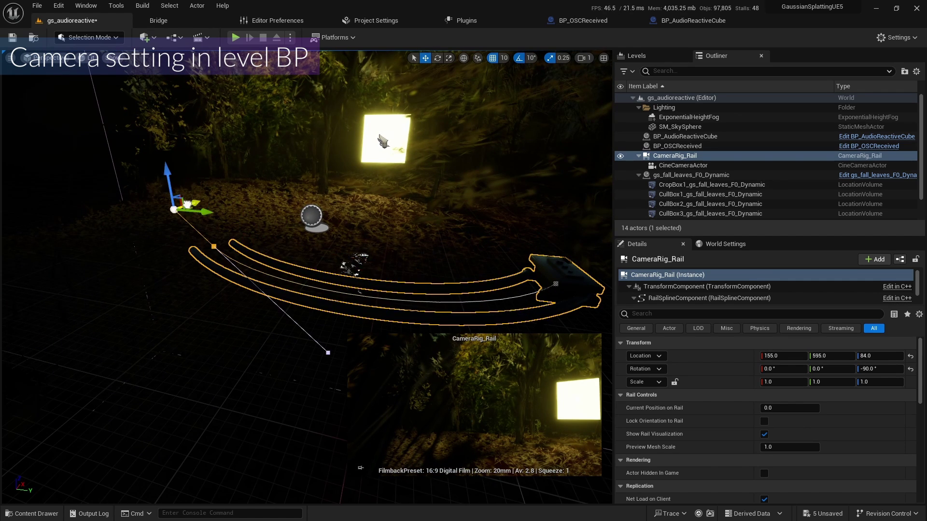
pyautogui.moveTo(449, 252); pyautogui.dragTo(420, 252, button='middle')
# Enable look-at tracking on the CineCameraActor and set BP_AudioReactiveCube as its actor to track
pyautogui.click(691, 175)
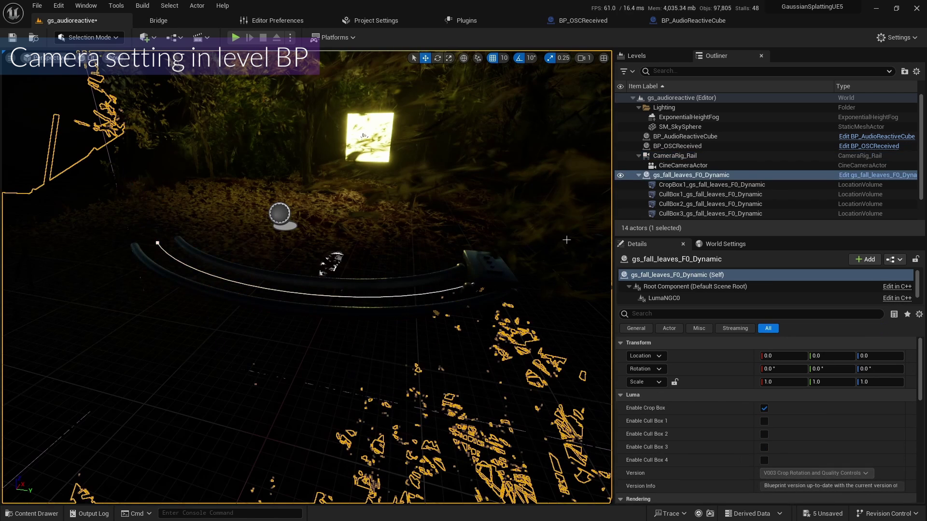
pyautogui.click(697, 165)
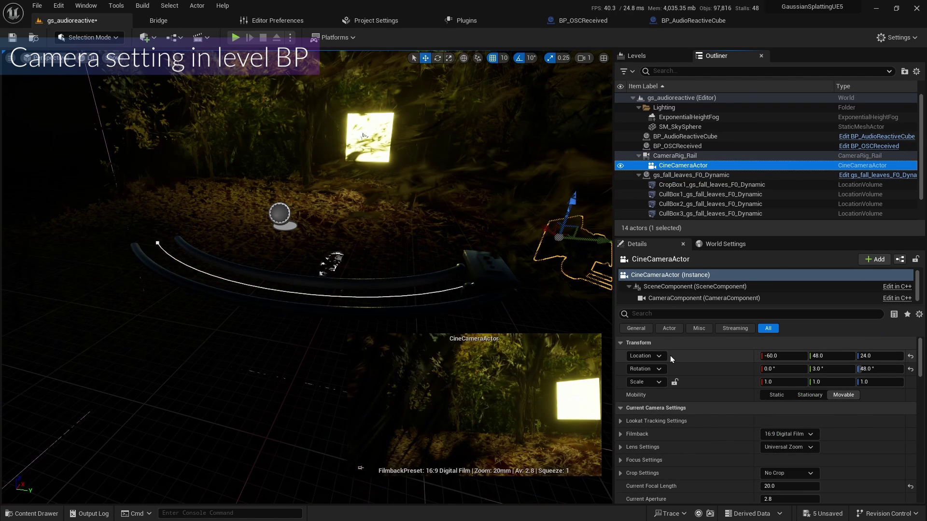
pyautogui.scroll(-1, 714, 442)
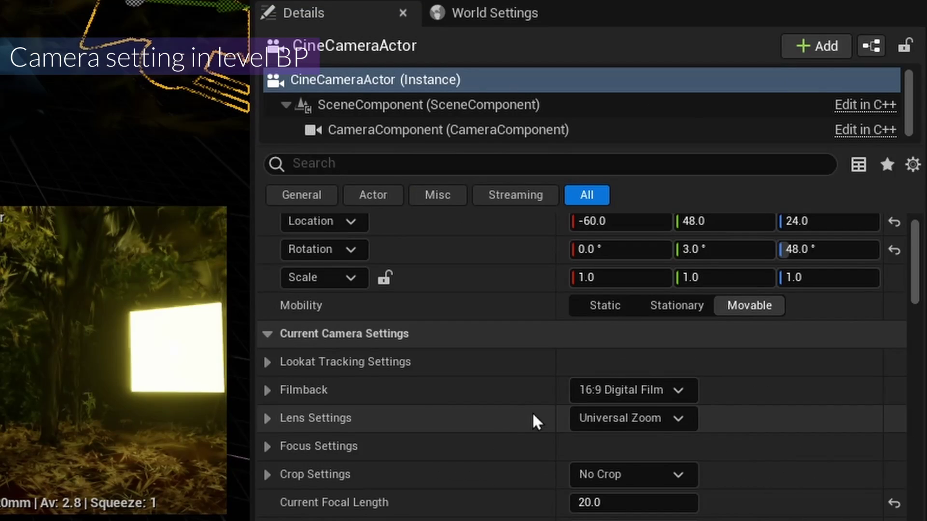
pyautogui.click(267, 363)
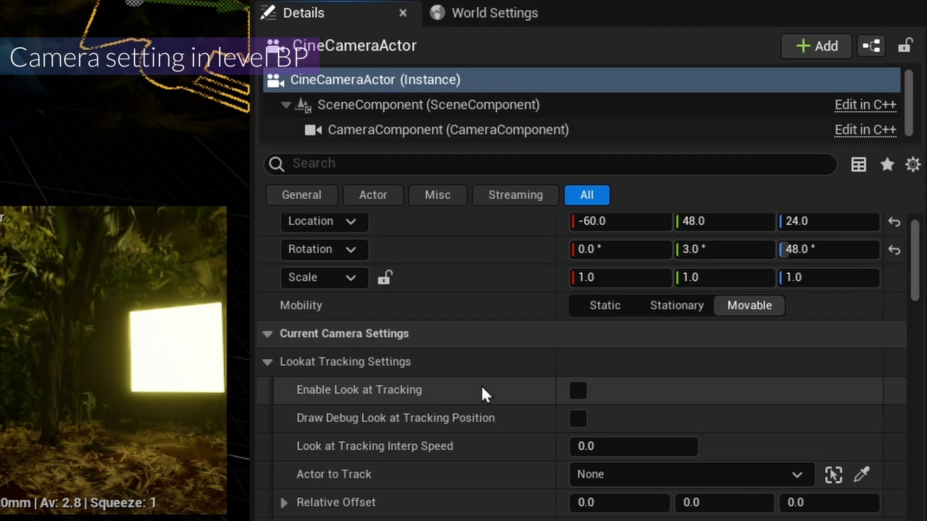
pyautogui.click(579, 390)
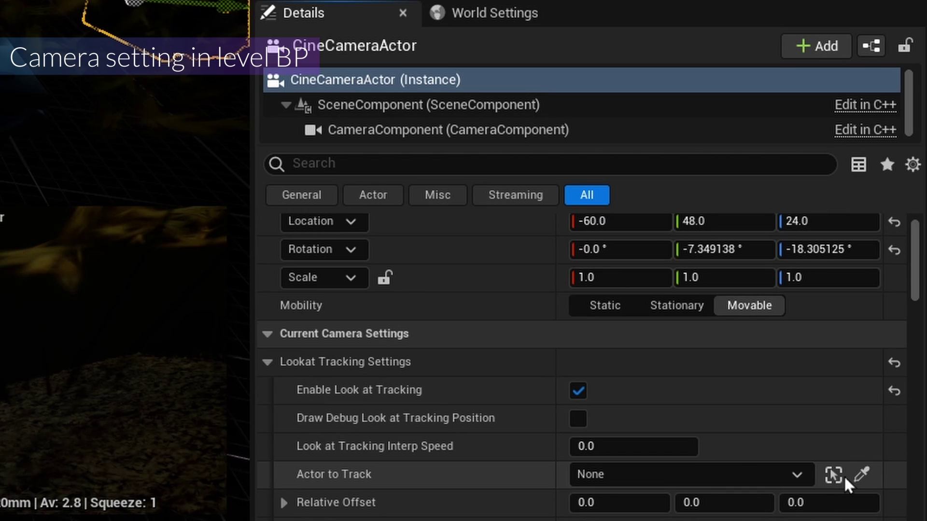
pyautogui.click(866, 475)
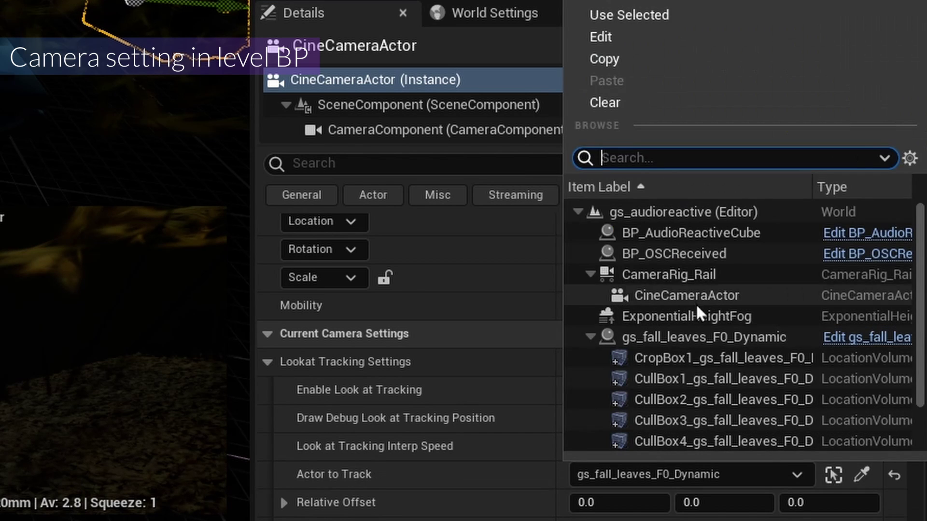
pyautogui.click(669, 235)
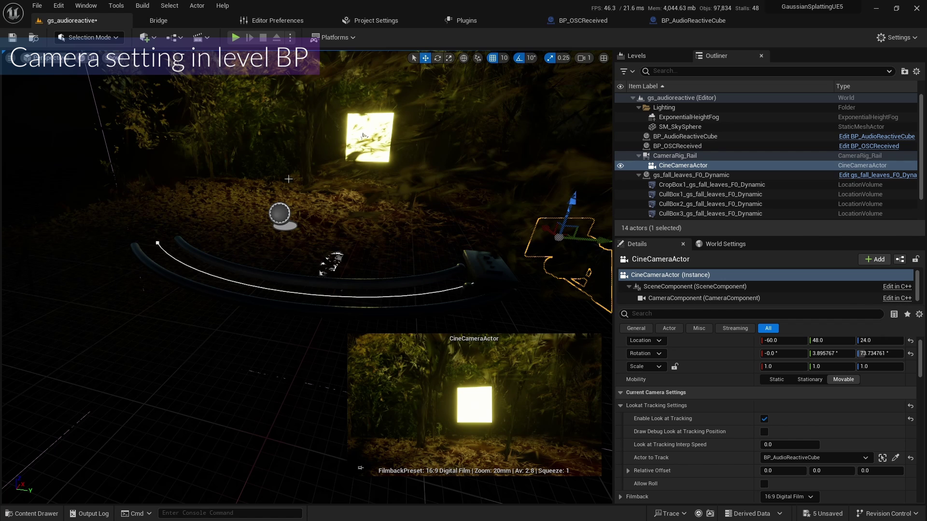
# Set the CameraRig_Rail's current position on rail to 1.0 and save the level
pyautogui.click(688, 155)
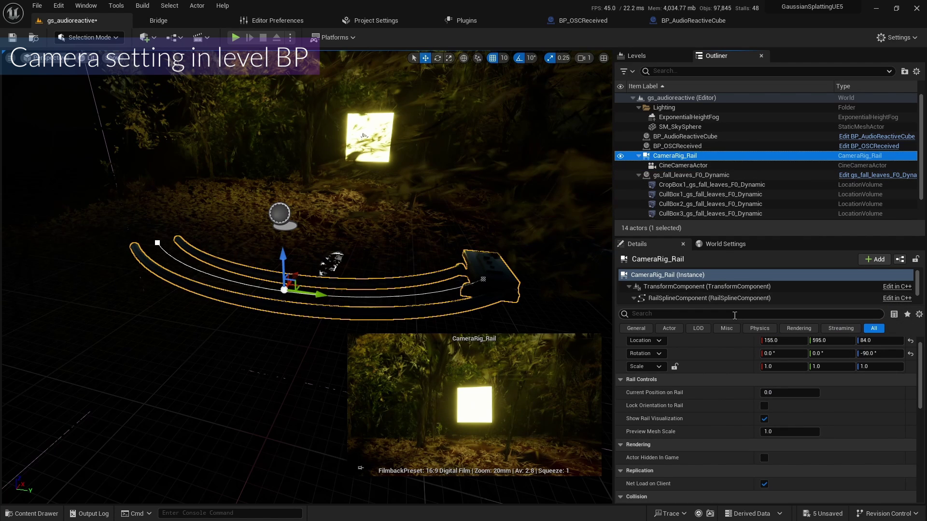
pyautogui.moveTo(787, 393); pyautogui.dragTo(821, 393)
pyautogui.hotkey('ctrl', 's')
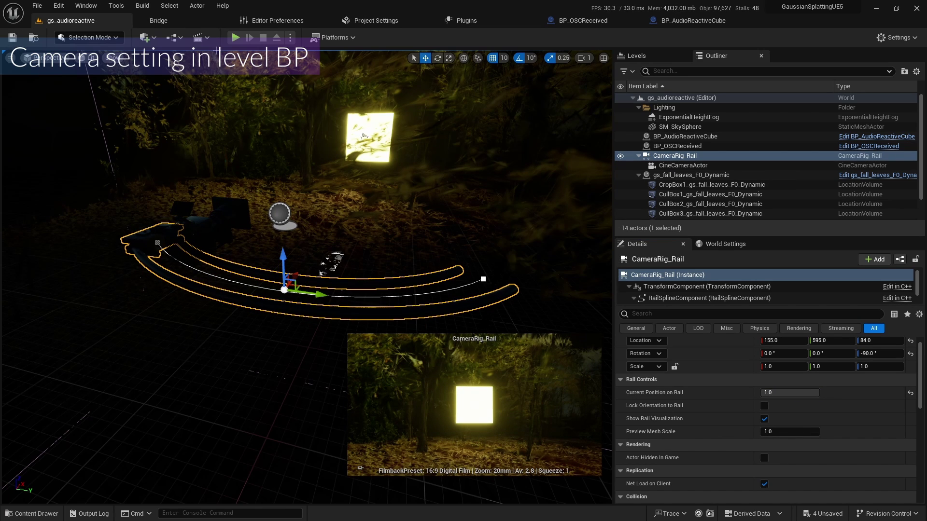
# Open the Level Blueprint in a widened window and bring the gs_audioreactive level up behind it
pyautogui.click(177, 41)
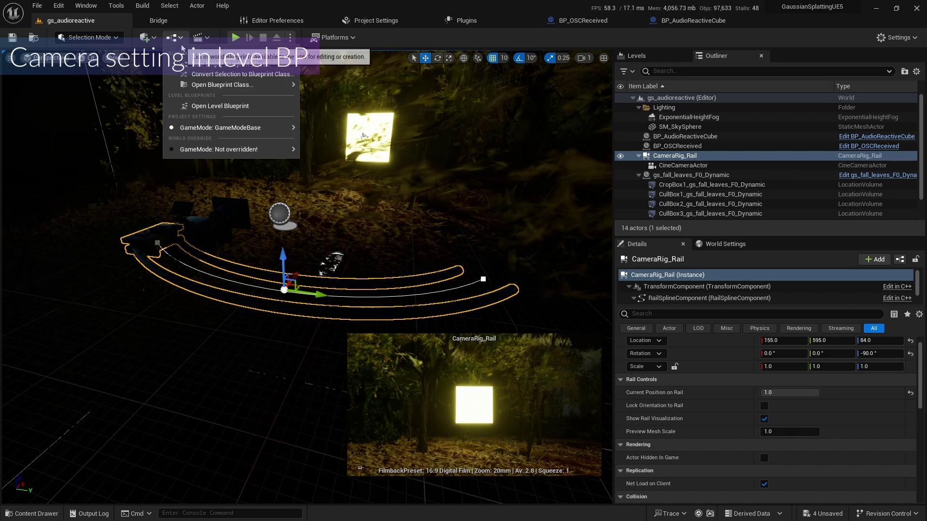
pyautogui.click(227, 105)
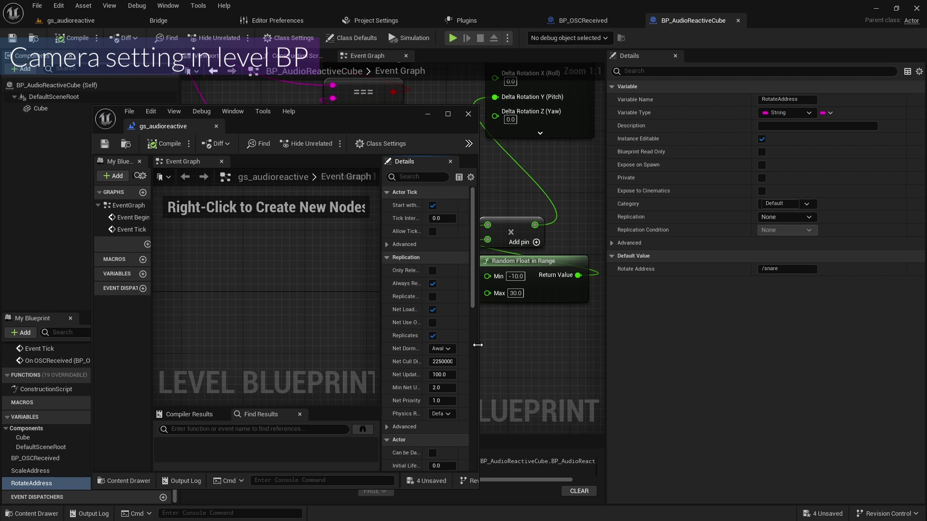
pyautogui.moveTo(478, 345); pyautogui.dragTo(535, 345)
pyautogui.click(33, 18)
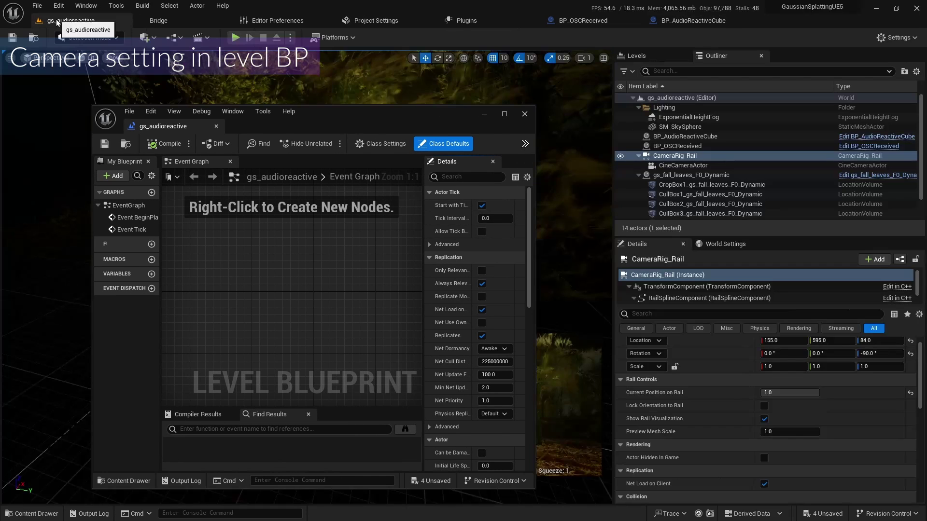
# Add CameraRig_Rail and CineCameraActor references to the Level Blueprint, compile it and dock it alongside the other open editors
pyautogui.moveTo(702, 157); pyautogui.dragTo(282, 258)
pyautogui.moveTo(683, 165); pyautogui.dragTo(300, 307)
pyautogui.click(165, 143)
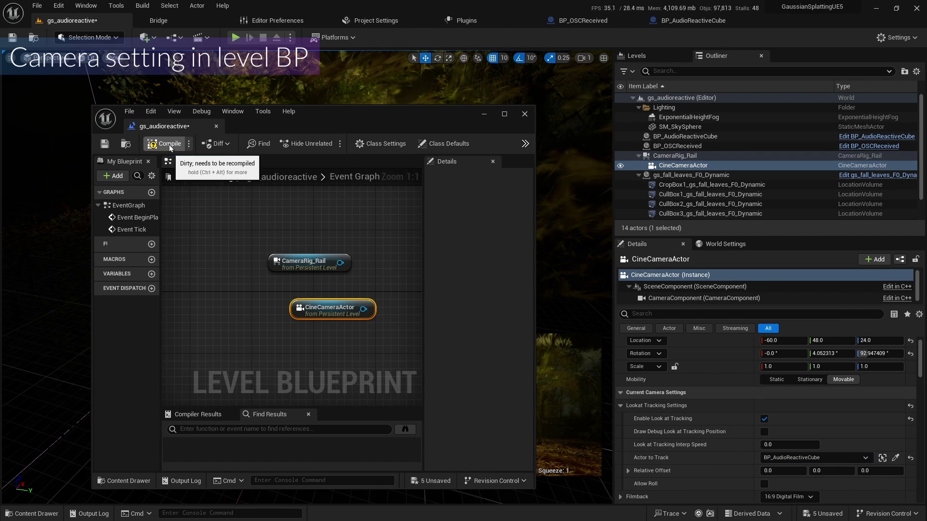
pyautogui.moveTo(161, 127); pyautogui.dragTo(729, 24)
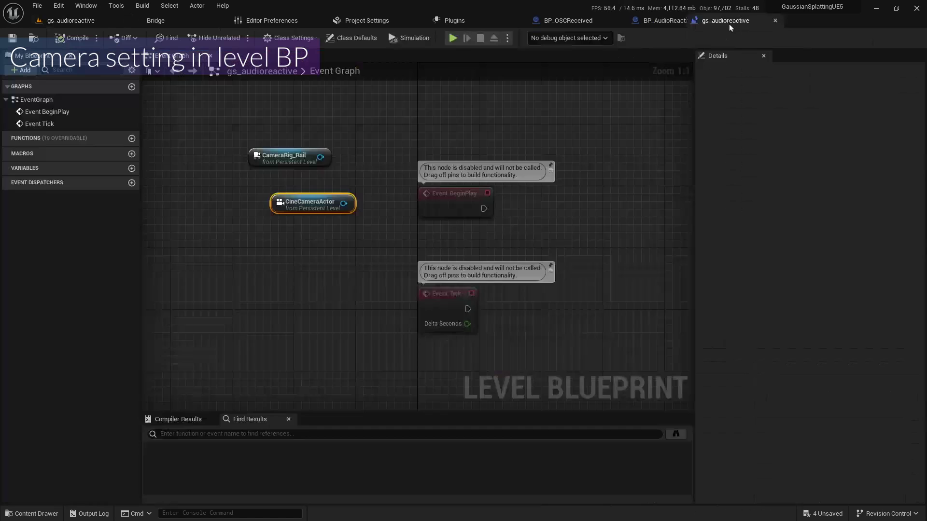
# Move the CineCameraActor reference beyond the event nodes and place a Get Player Controller node above it
pyautogui.moveTo(437, 204); pyautogui.dragTo(396, 184, button='right')
pyautogui.moveTo(289, 182); pyautogui.dragTo(574, 217)
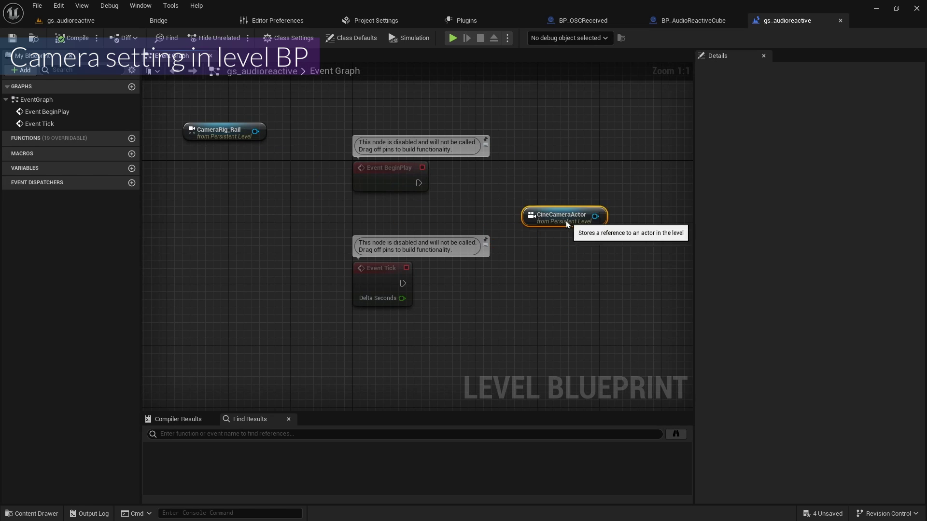
pyautogui.moveTo(574, 218); pyautogui.dragTo(511, 240, button='right')
pyautogui.rightClick(466, 211)
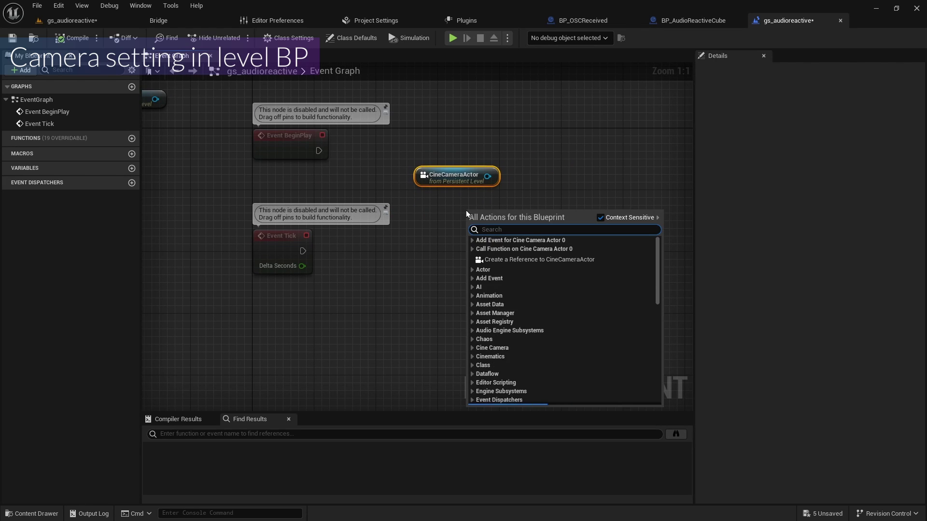
pyautogui.write('get player')
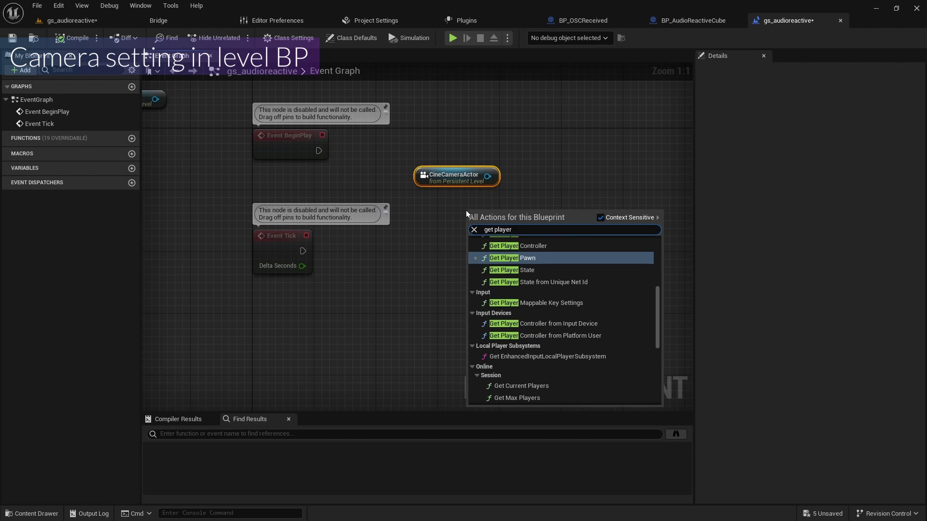
pyautogui.press('Up')
pyautogui.press('Return')
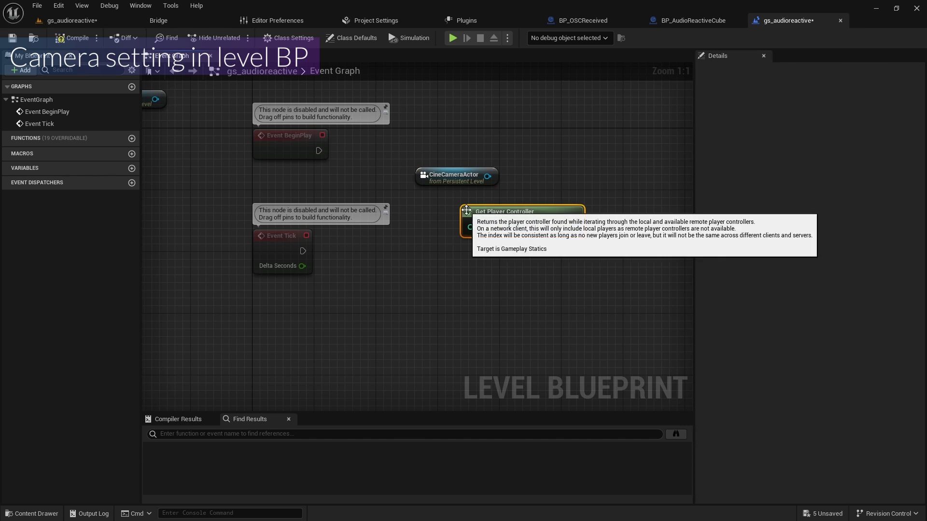
pyautogui.moveTo(487, 215); pyautogui.dragTo(450, 141)
# Create a Set View Target with Blend node from the player controller and connect CineCameraActor as its New View Target
pyautogui.moveTo(521, 149); pyautogui.dragTo(581, 161)
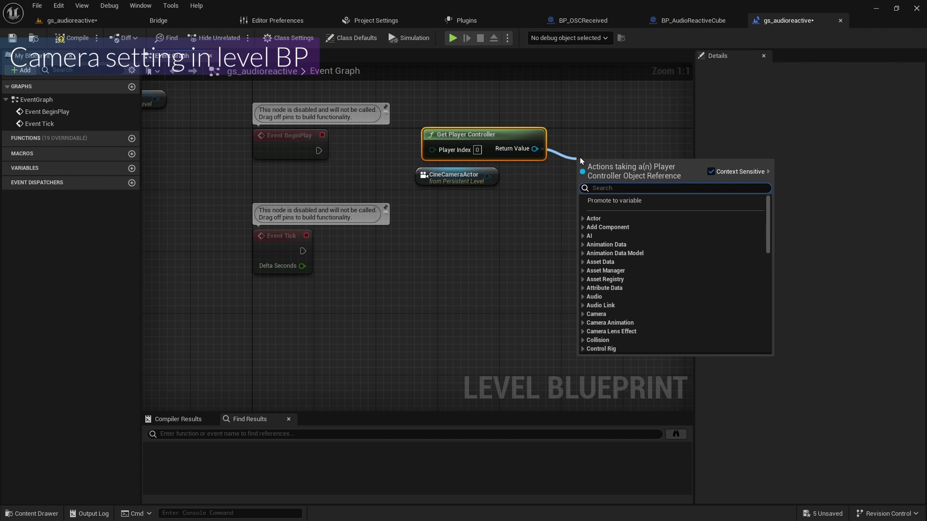
pyautogui.write('set view')
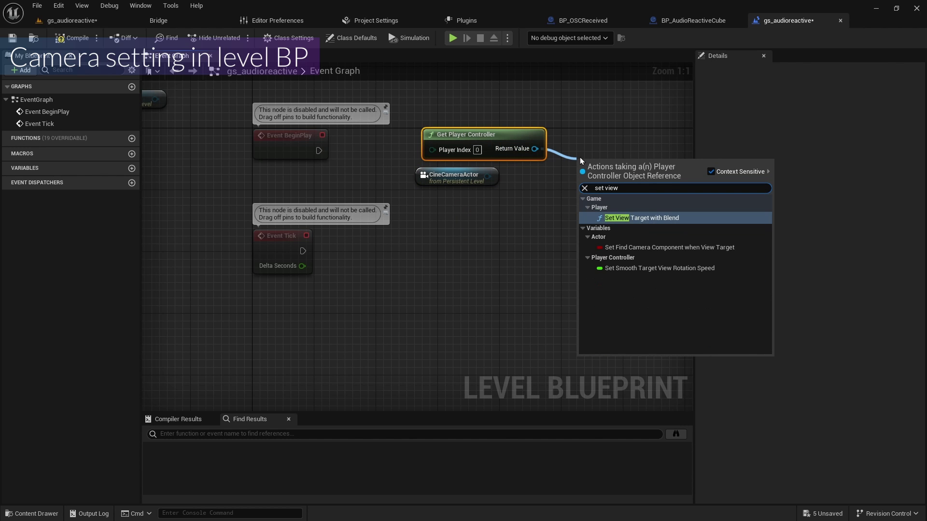
pyautogui.press('Return')
pyautogui.moveTo(488, 176); pyautogui.dragTo(588, 221)
# Arrange both input nodes beneath Set View Target with Blend and connect Event BeginPlay to its execution input
pyautogui.moveTo(457, 184); pyautogui.dragTo(611, 336)
pyautogui.moveTo(474, 144); pyautogui.dragTo(620, 322)
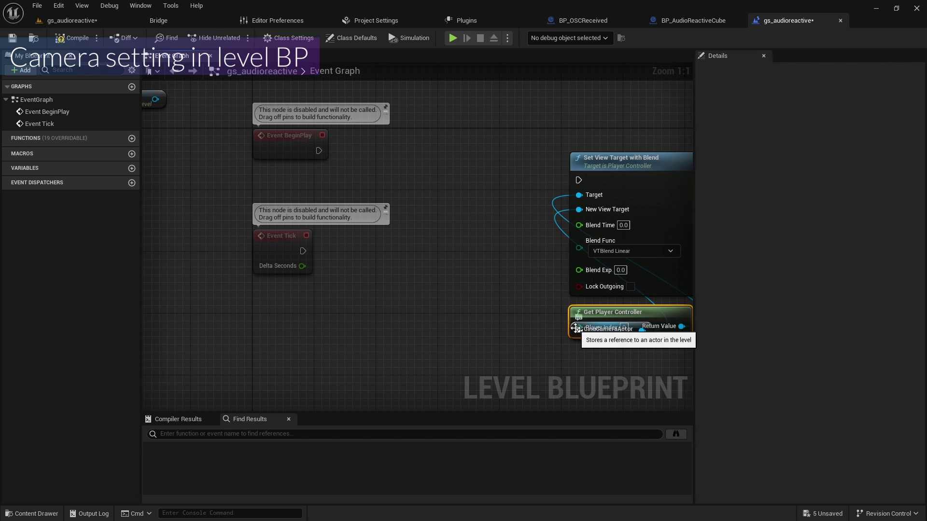
pyautogui.click(447, 206)
pyautogui.moveTo(318, 151); pyautogui.dragTo(579, 180)
pyautogui.moveTo(486, 213); pyautogui.dragTo(407, 145, button='right')
pyautogui.moveTo(449, 102); pyautogui.dragTo(547, 286)
# Move the CameraRig_Rail reference below the camera nodes and create a Set Current Position On Rail node from it
pyautogui.scroll(-3, 346, 182)
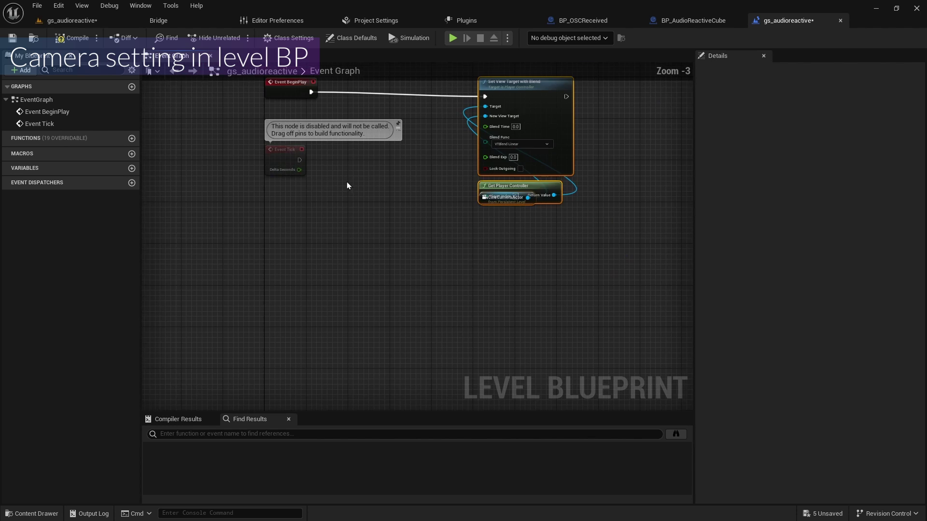
pyautogui.moveTo(270, 156); pyautogui.dragTo(283, 214, button='right')
pyautogui.moveTo(195, 121); pyautogui.dragTo(391, 347)
pyautogui.scroll(3, 425, 343)
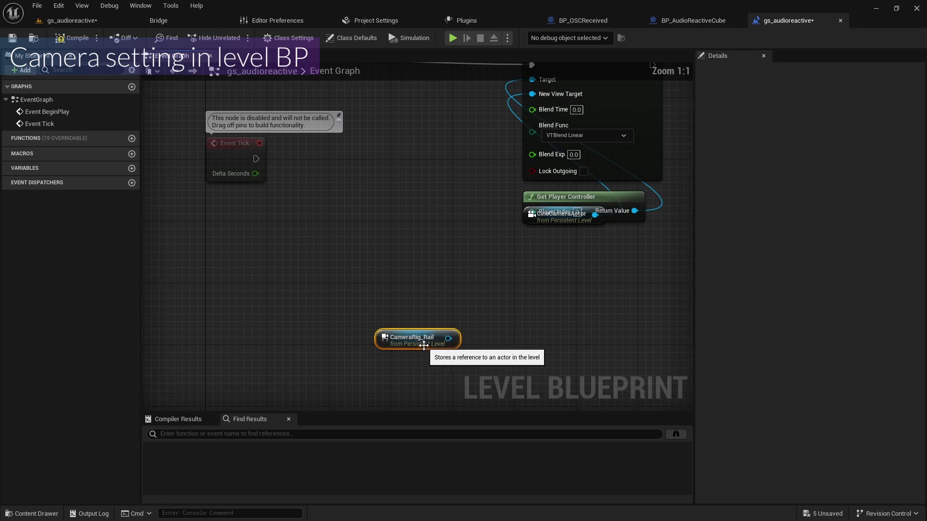
pyautogui.moveTo(449, 339); pyautogui.dragTo(515, 329)
pyautogui.write('get')
pyautogui.press('BackSpace')
pyautogui.press('BackSpace')
pyautogui.press('BackSpace')
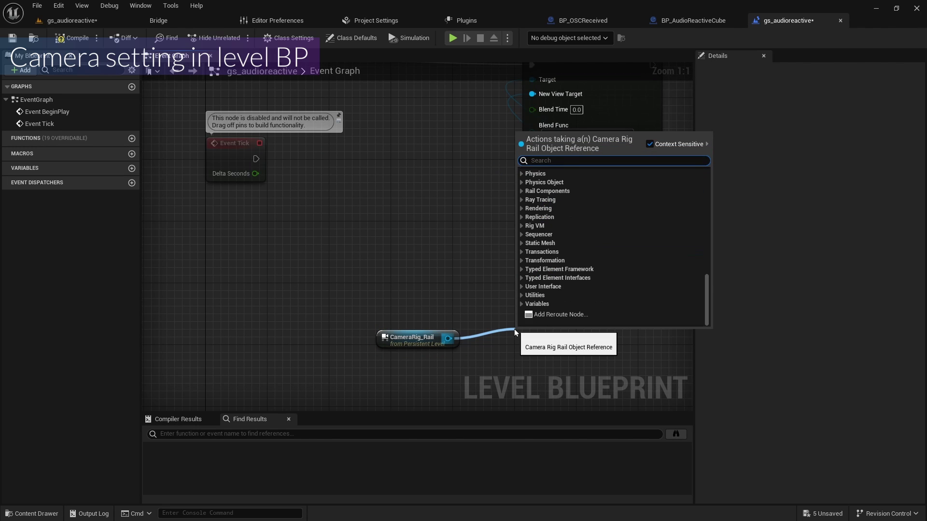
pyautogui.write('set cuur')
pyautogui.press('BackSpace')
pyautogui.press('BackSpace')
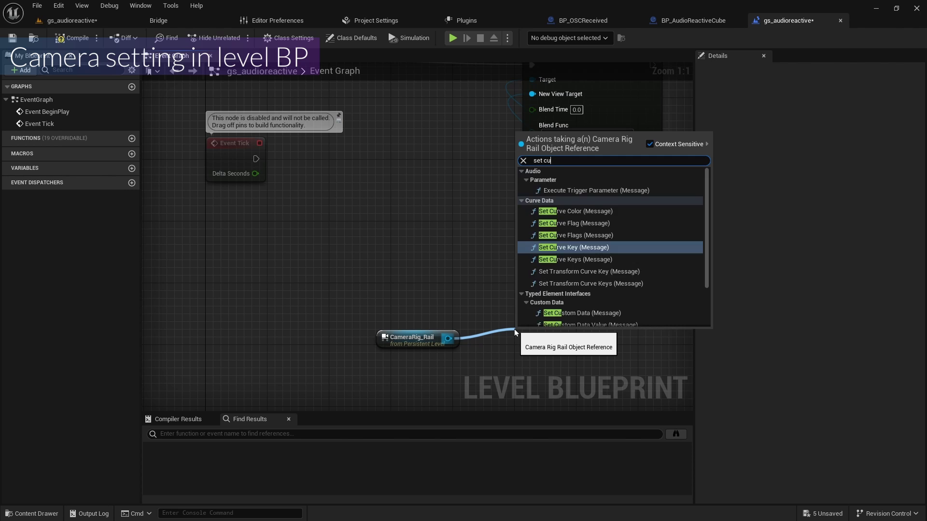
pyautogui.write('rre')
pyautogui.press('Return')
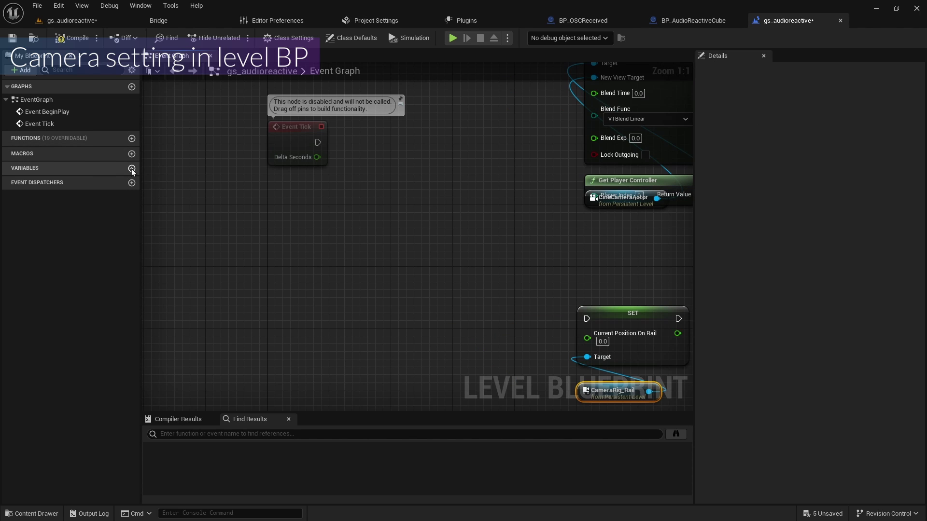
# Create a Float variable named Time in the Level Blueprint
pyautogui.click(132, 168)
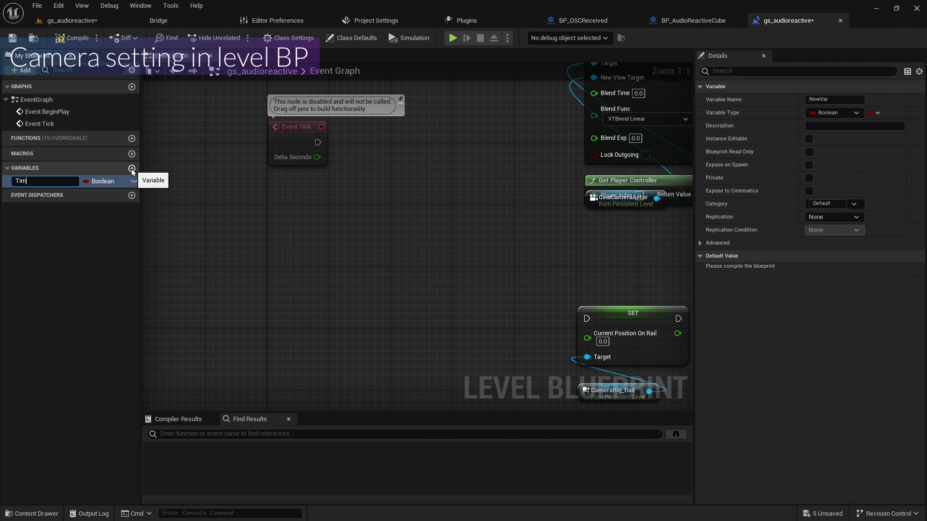
pyautogui.write('Time')
pyautogui.press('Return')
pyautogui.click(99, 181)
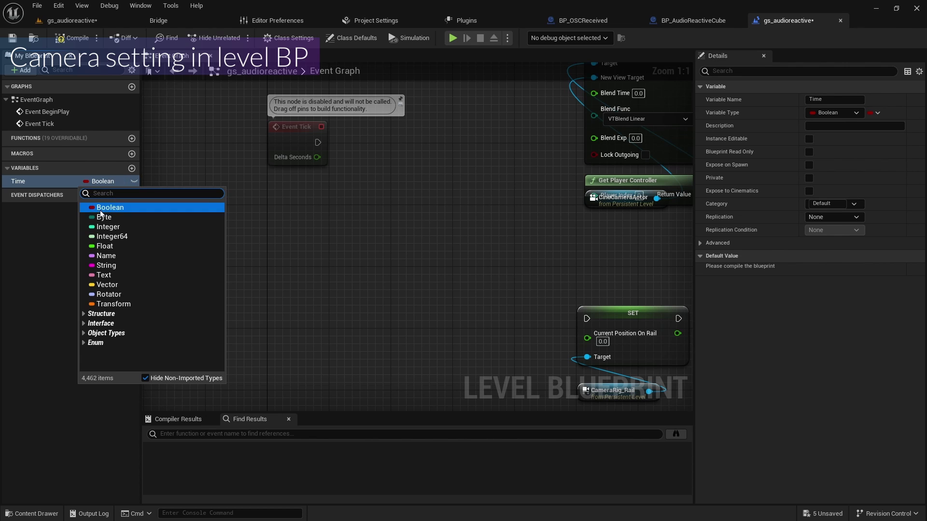
pyautogui.click(155, 246)
# Place a Time getter feeding an Add node and connect Event Tick's Delta Seconds as the second operand
pyautogui.moveTo(47, 184); pyautogui.dragTo(396, 219)
pyautogui.write('add')
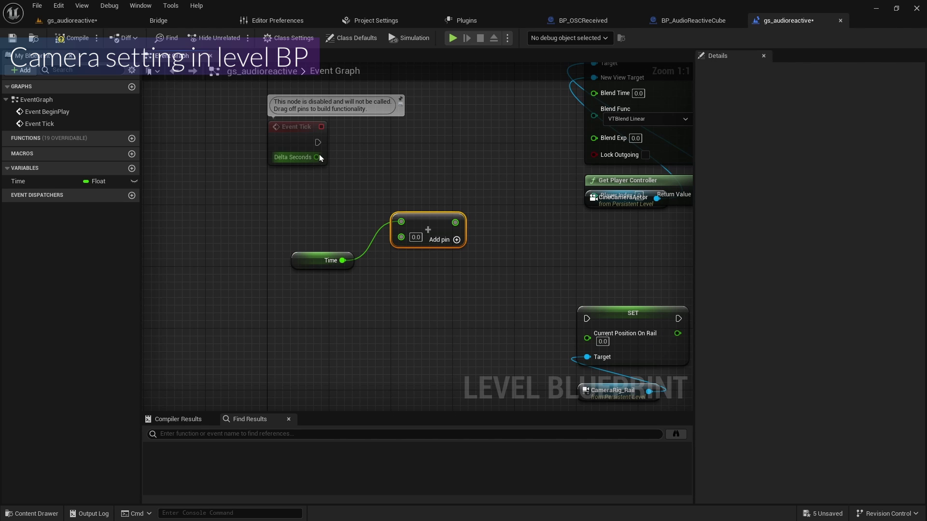
pyautogui.moveTo(318, 157); pyautogui.dragTo(404, 238)
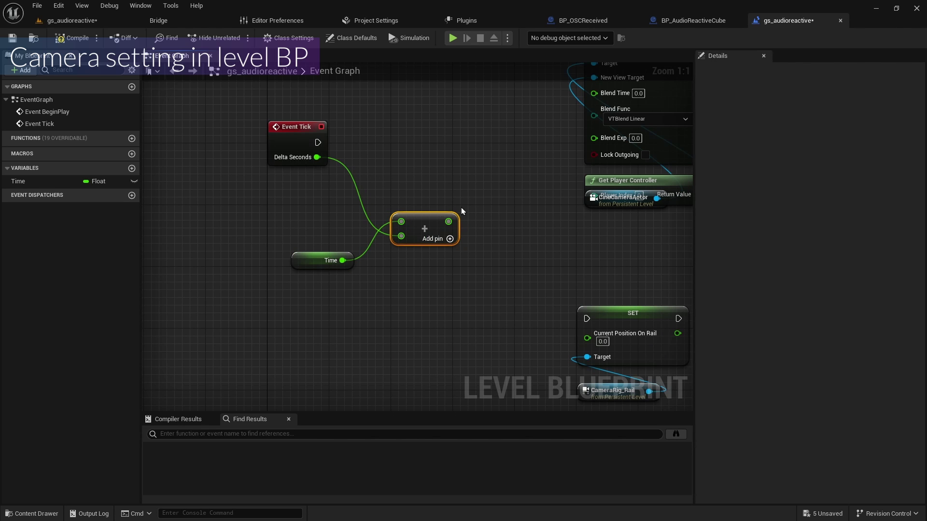
# Add a Set Time node, feed it the Add result, and run it from Event Tick
pyautogui.moveTo(471, 211); pyautogui.dragTo(394, 213, button='right')
pyautogui.moveTo(48, 182); pyautogui.dragTo(405, 144)
pyautogui.click(431, 174)
pyautogui.moveTo(371, 225); pyautogui.dragTo(424, 171)
pyautogui.moveTo(241, 145); pyautogui.dragTo(409, 143)
pyautogui.click(344, 225)
# Multiply the Set Time node's output by 0.1 with a new Multiply node
pyautogui.scroll(-3, 447, 207)
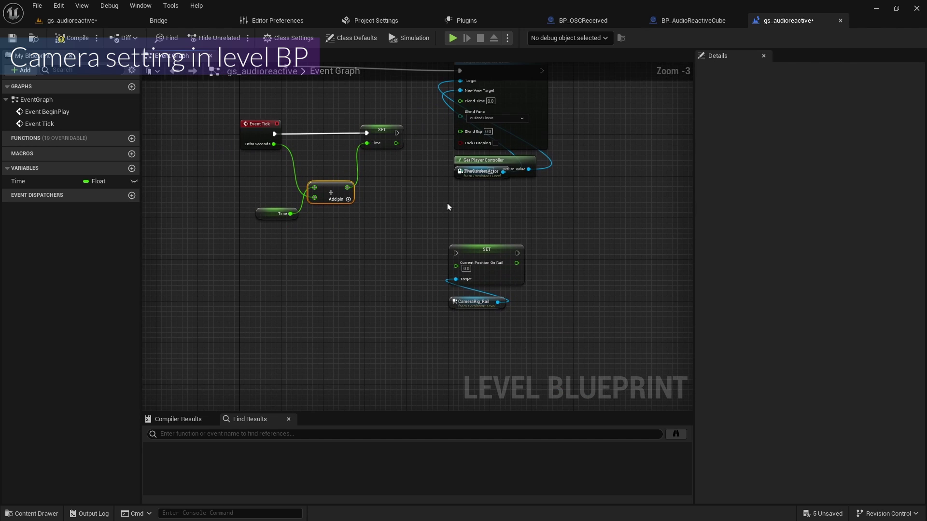
pyautogui.moveTo(396, 143); pyautogui.dragTo(399, 197)
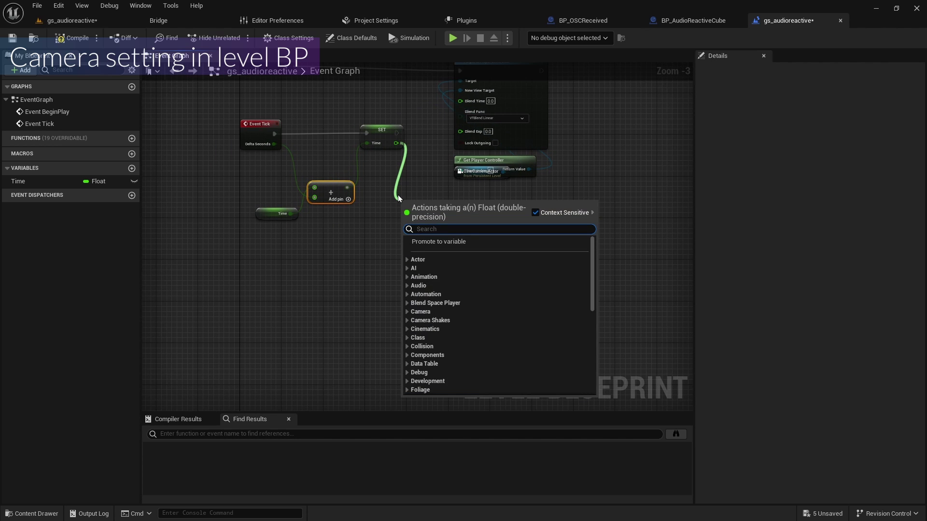
pyautogui.write('add')
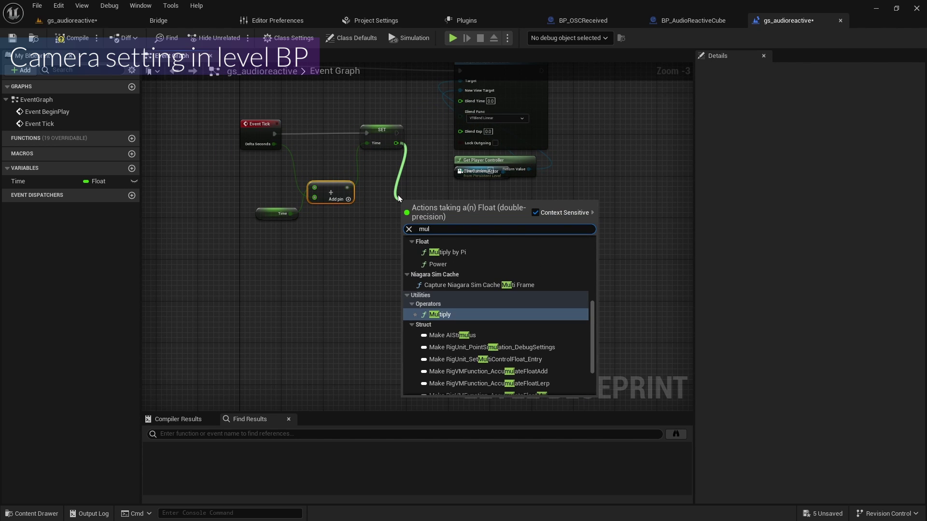
pyautogui.press('Return')
pyautogui.scroll(3, 399, 198)
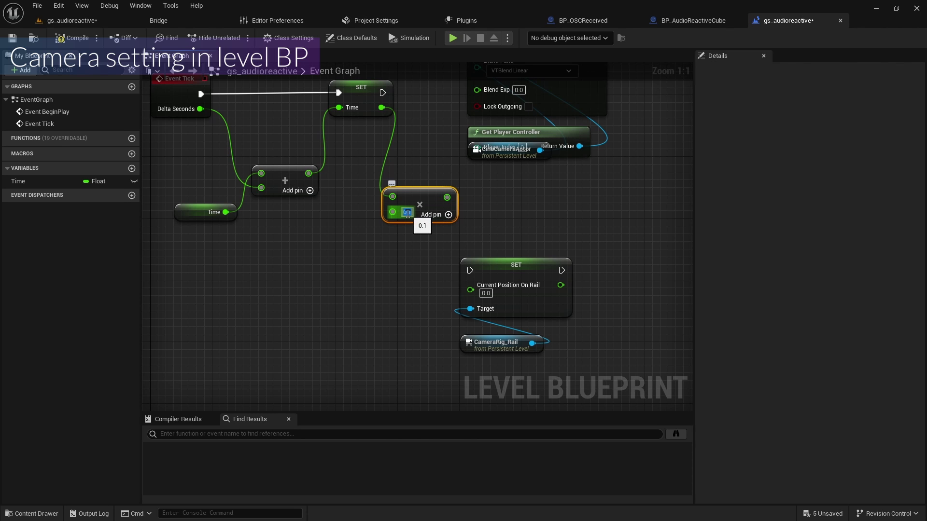
# Feed the Multiply result into a new Sin node and pass its output to a new Absolute (Float) node
pyautogui.moveTo(447, 197); pyautogui.dragTo(454, 199)
pyautogui.write('s')
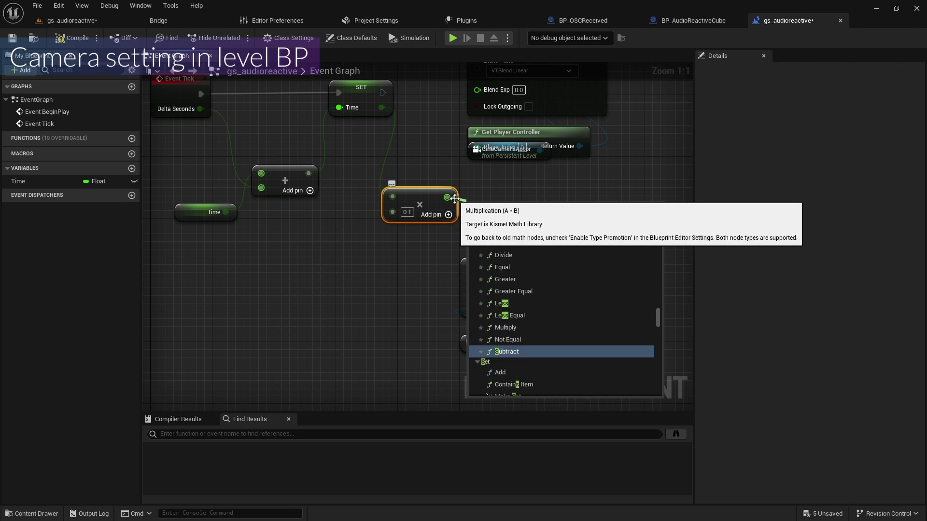
pyautogui.write('in')
pyautogui.press('Return')
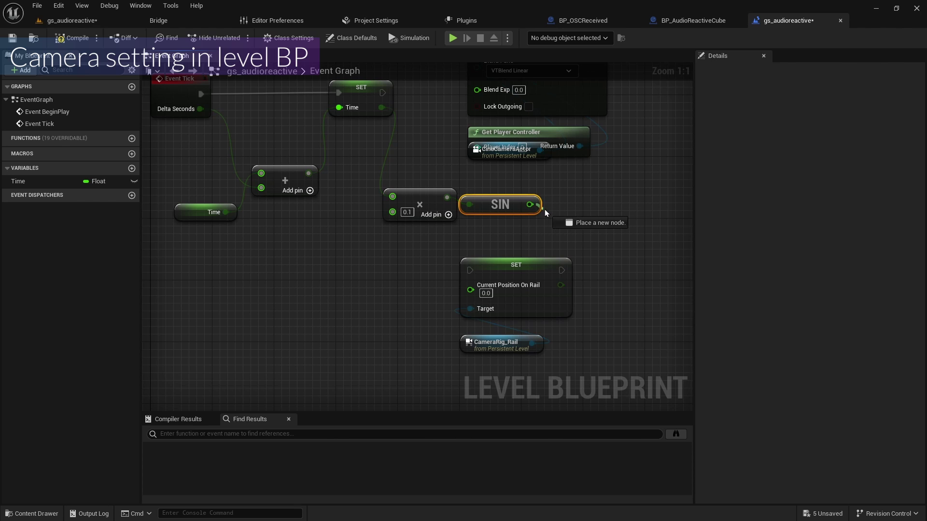
pyautogui.moveTo(546, 213); pyautogui.dragTo(554, 207)
pyautogui.write('abs')
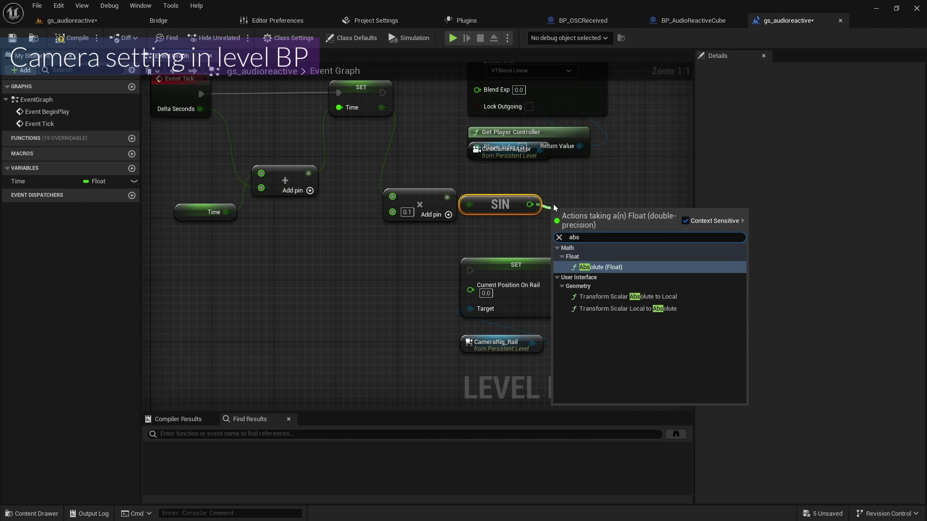
pyautogui.press('Return')
# Connect the Absolute output to Current Position On Rail and run that Set node from the Set Time node
pyautogui.moveTo(614, 213); pyautogui.dragTo(470, 289)
pyautogui.scroll(-1, 517, 231)
pyautogui.moveTo(402, 110); pyautogui.dragTo(476, 265)
# Move the Multiply, Sin and Absolute nodes together to the free area below the Add and Time nodes
pyautogui.keyDown('ctrl'); pyautogui.click(437, 206); pyautogui.keyUp('ctrl')
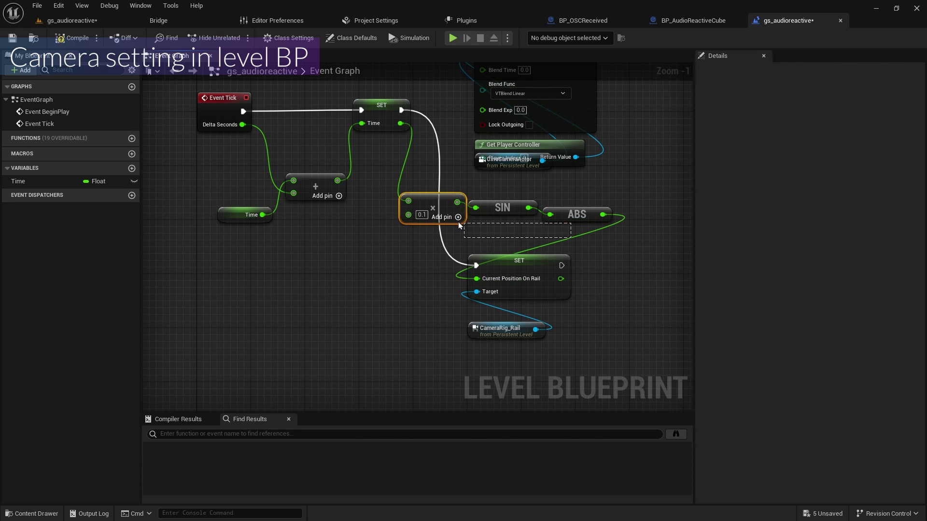
pyautogui.keyDown('ctrl'); pyautogui.click(502, 208); pyautogui.keyUp('ctrl')
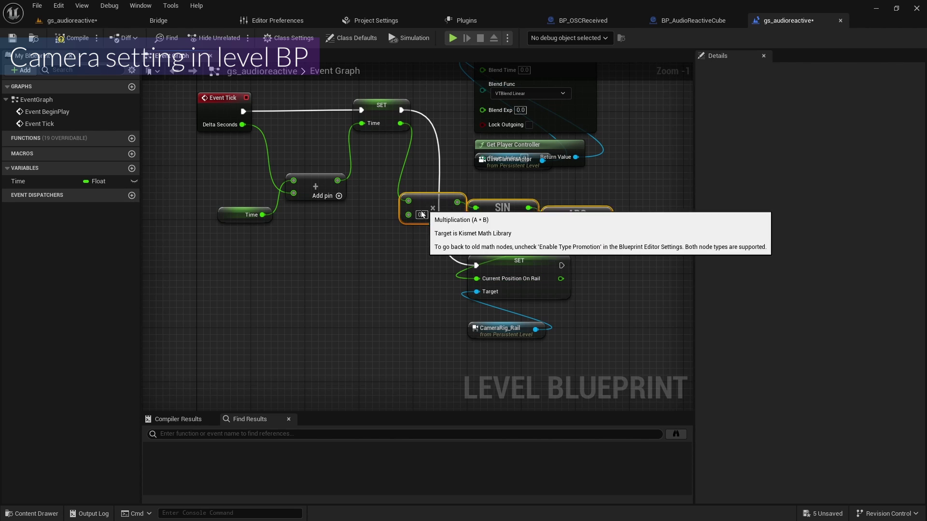
pyautogui.moveTo(433, 202); pyautogui.dragTo(298, 337)
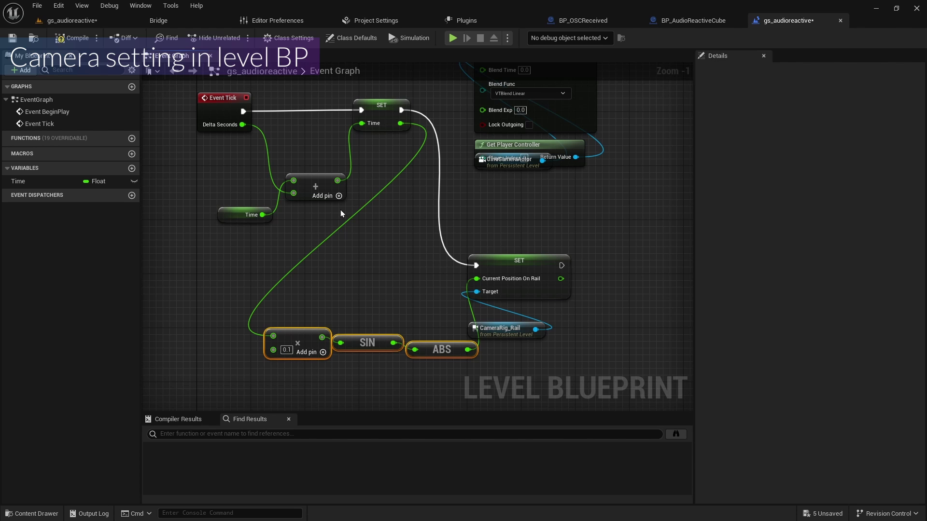
pyautogui.scroll(1, 306, 348)
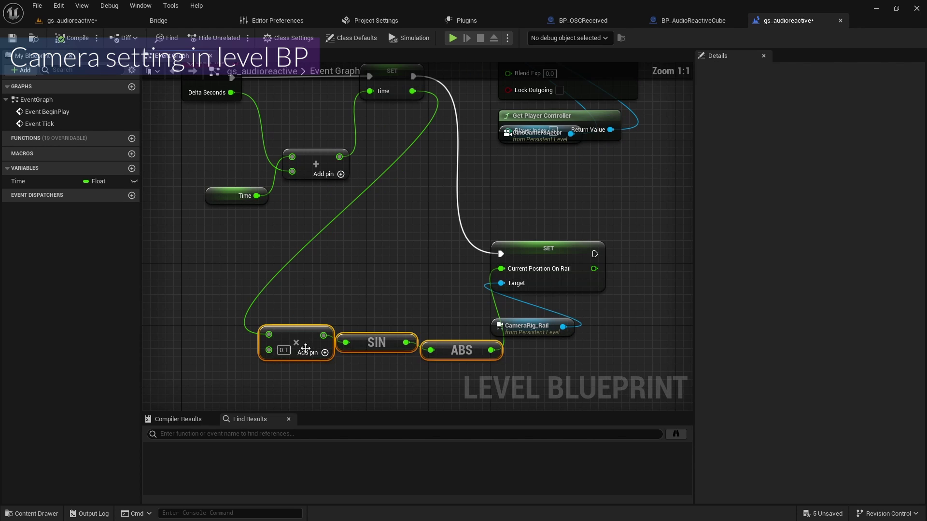
pyautogui.click(284, 351)
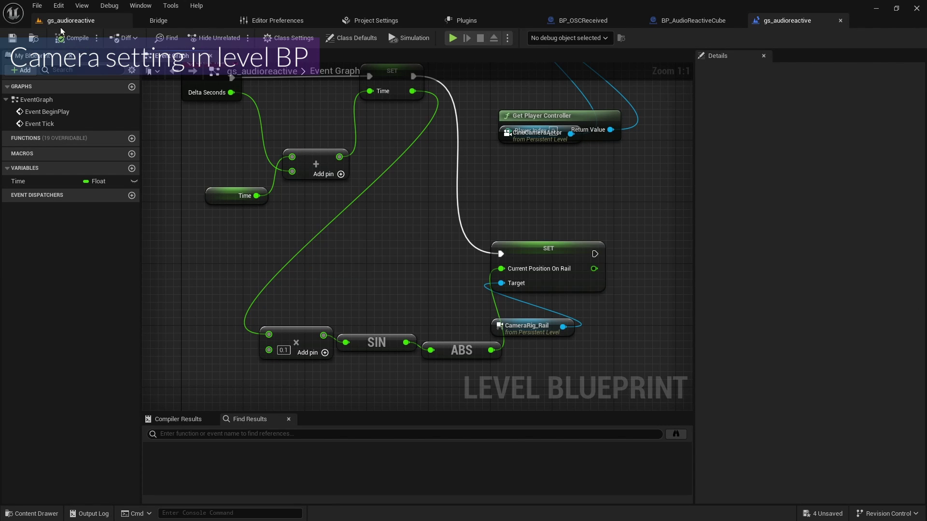
# Play the gs_audioreactive level to check the camera's movement along the rail, stop it, and select the CineCameraActor
pyautogui.click(64, 23)
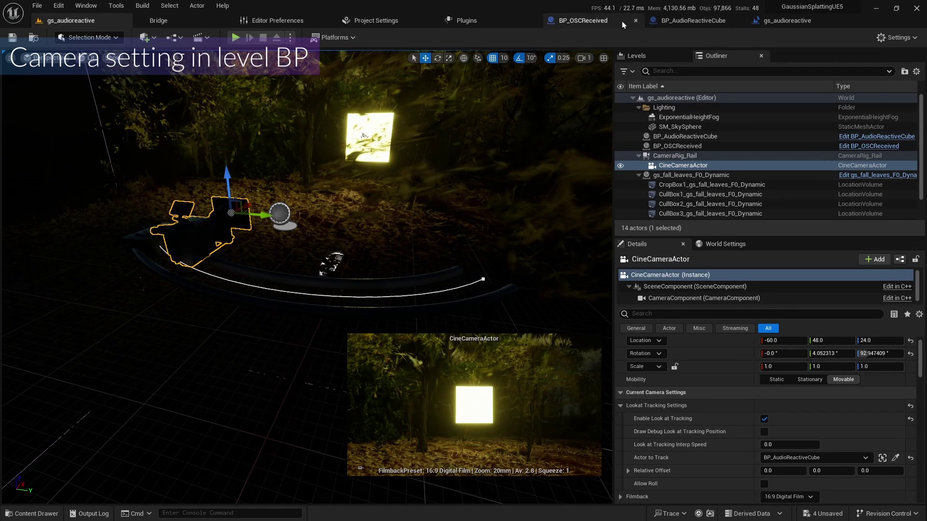
pyautogui.click(236, 37)
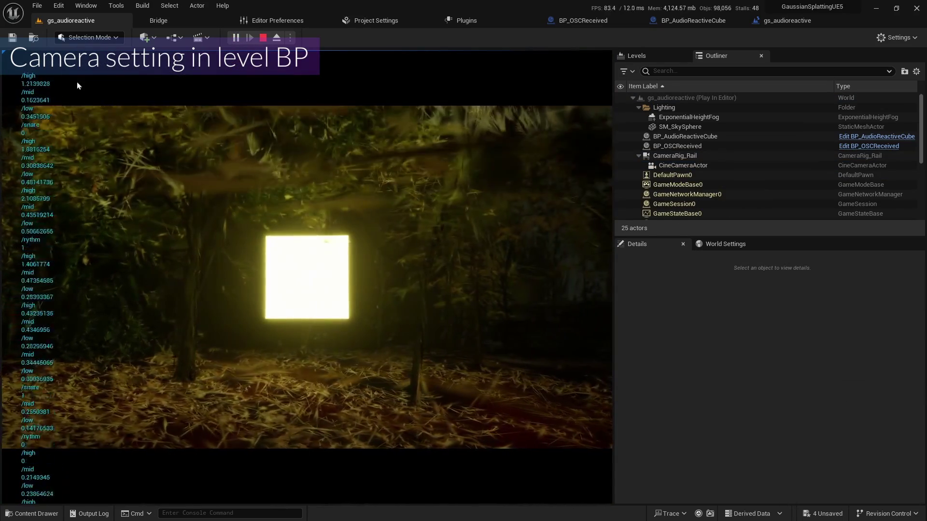
pyautogui.press('Escape')
pyautogui.click(683, 165)
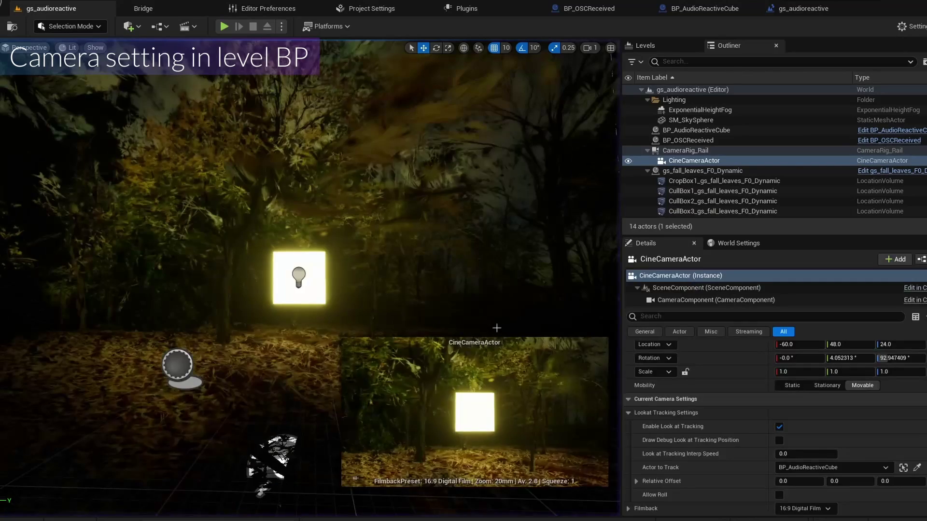
# Switch to the TouchDesigner project window
pyautogui.press('super')
pyautogui.moveTo(531, 518)
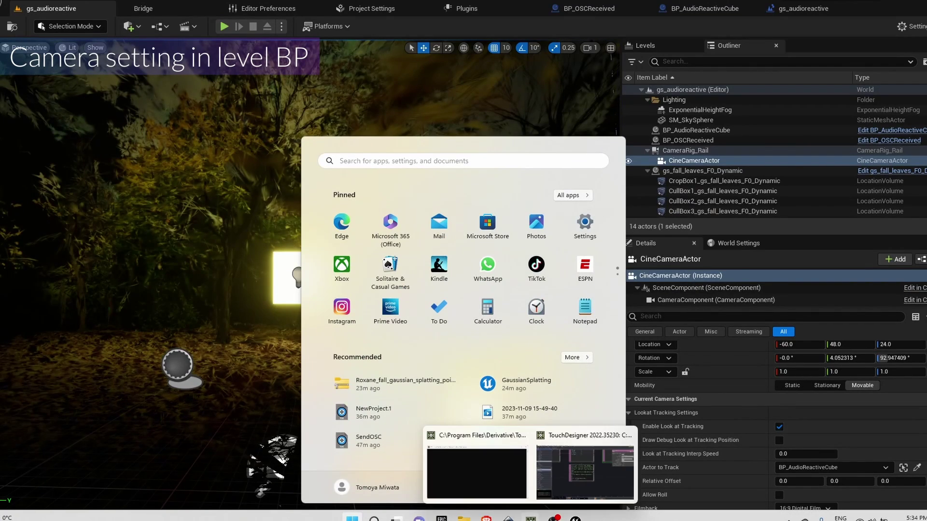
pyautogui.click(574, 500)
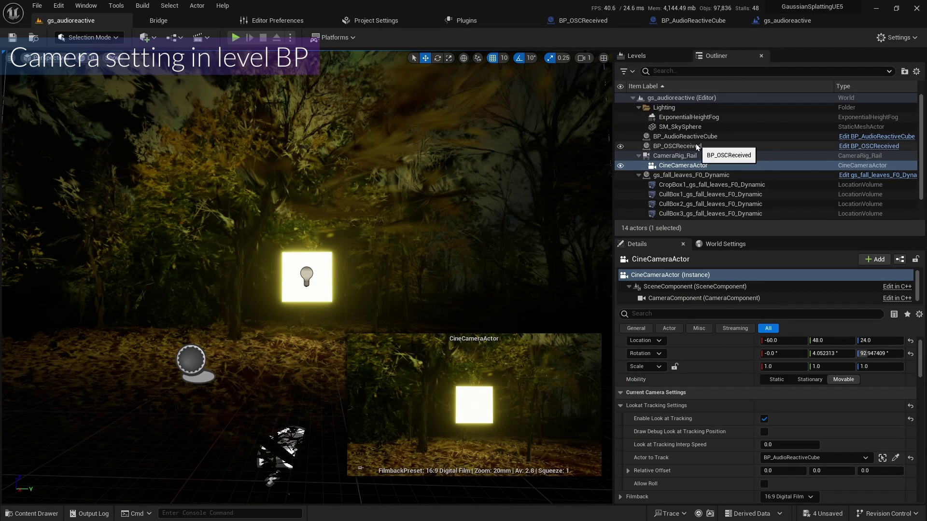
# Assign BP_OSCReceived as the BP OSCReceived reference of the BP_AudioReactiveCube actor and play the level
pyautogui.click(698, 139)
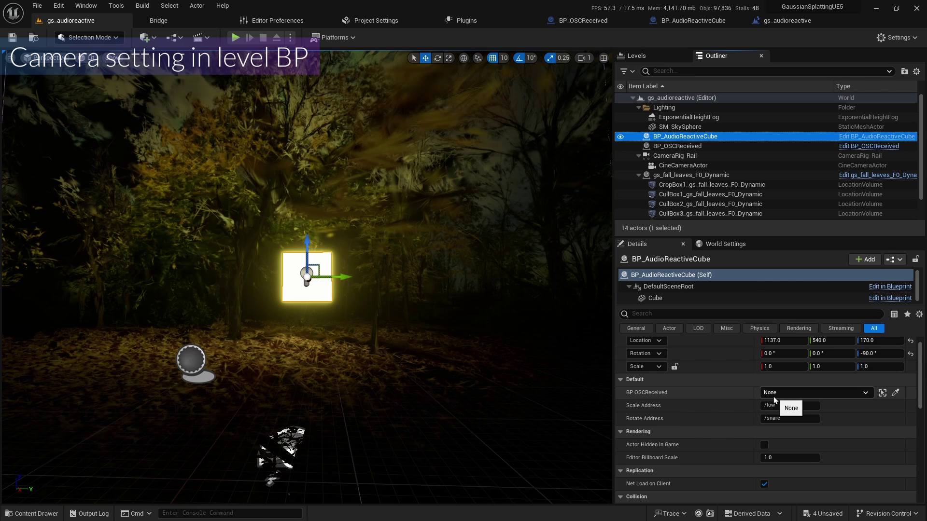
pyautogui.click(773, 396)
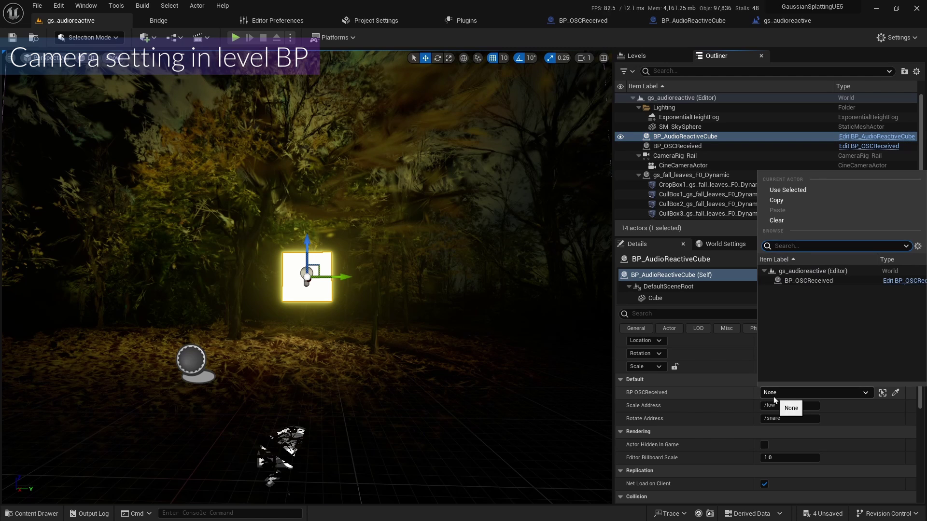
pyautogui.click(794, 283)
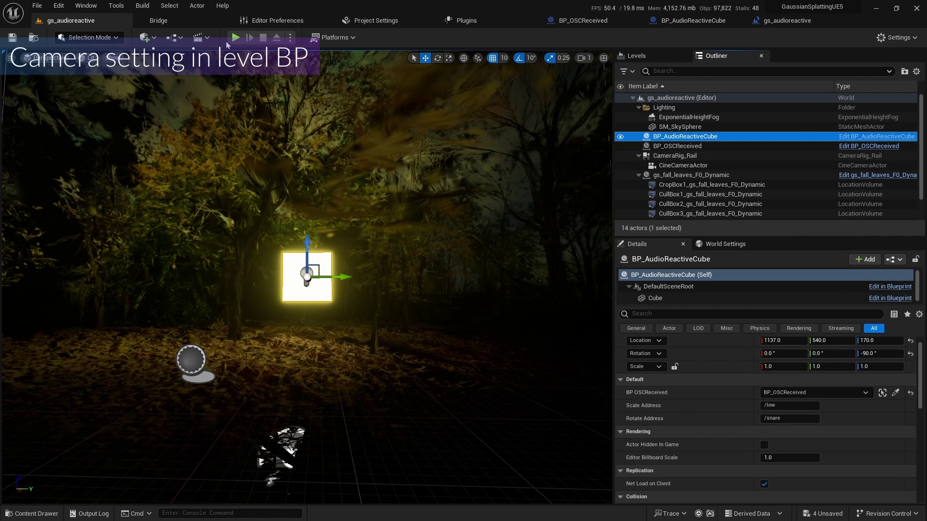
pyautogui.click(235, 37)
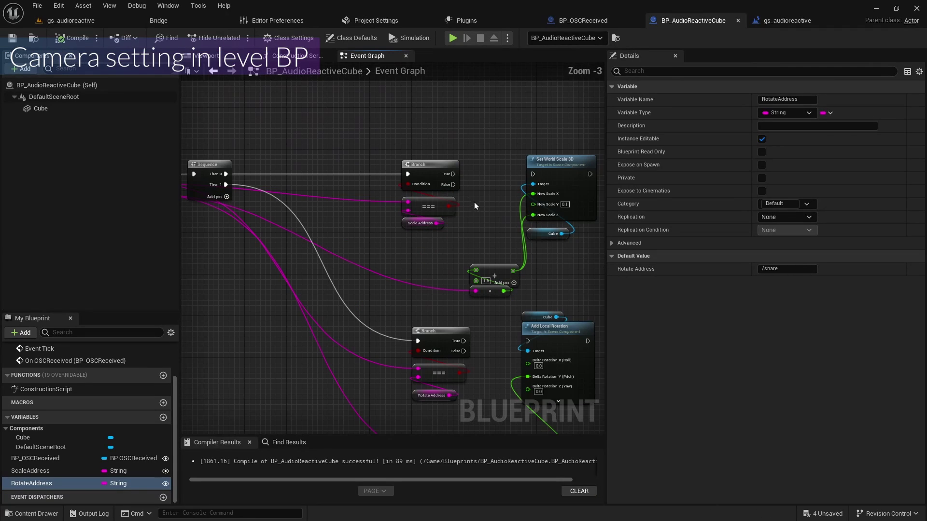
# Run Set World Scale 3D and Add Local Rotation from their Branches' True outputs in BP_AudioReactiveCube, and compile and save the Blueprint
pyautogui.moveTo(474, 202); pyautogui.dragTo(400, 170, button='right')
pyautogui.moveTo(379, 145); pyautogui.dragTo(400, 146)
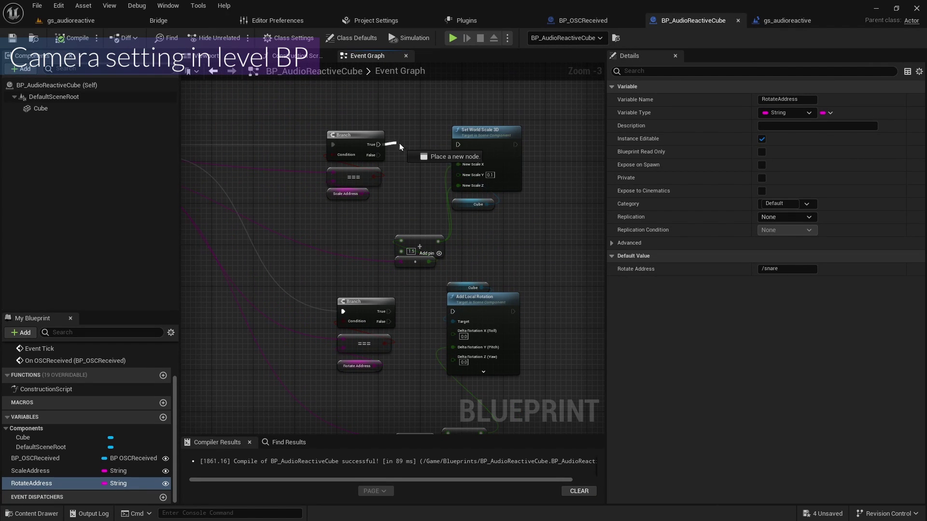
pyautogui.moveTo(456, 147); pyautogui.dragTo(458, 145)
pyautogui.moveTo(389, 311); pyautogui.dragTo(450, 312)
pyautogui.moveTo(187, 161); pyautogui.dragTo(274, 168, button='right')
pyautogui.click(67, 44)
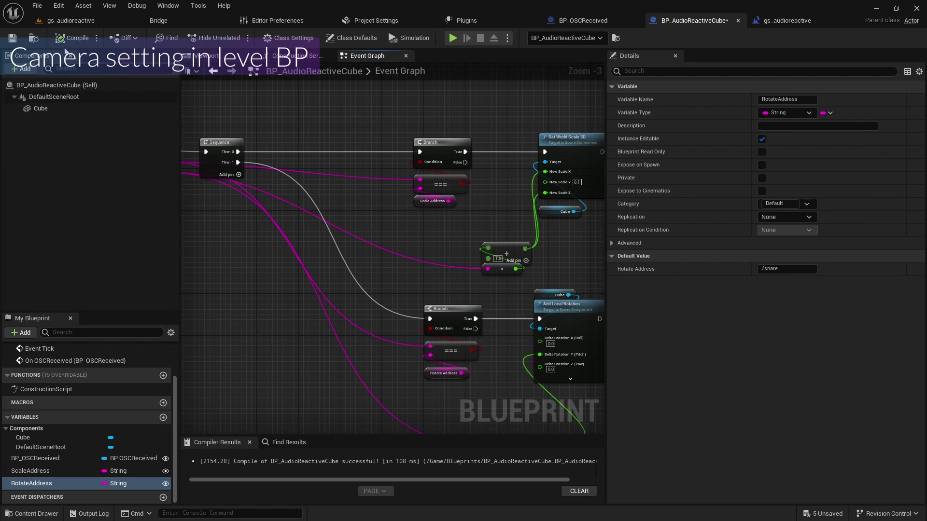
pyautogui.click(12, 37)
# Play the gs_audioreactive level to test the cube's scaling and rotation with the incoming audio data, and stop it
pyautogui.click(67, 21)
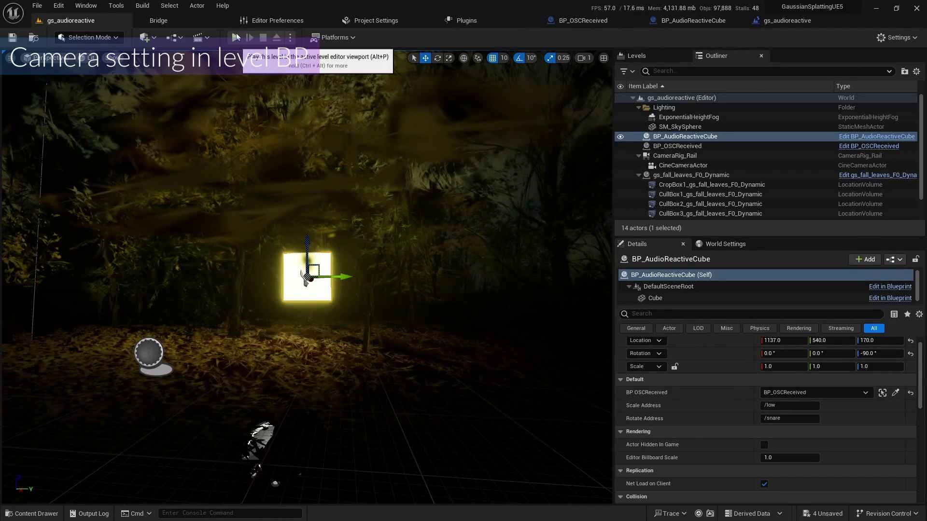
pyautogui.click(235, 38)
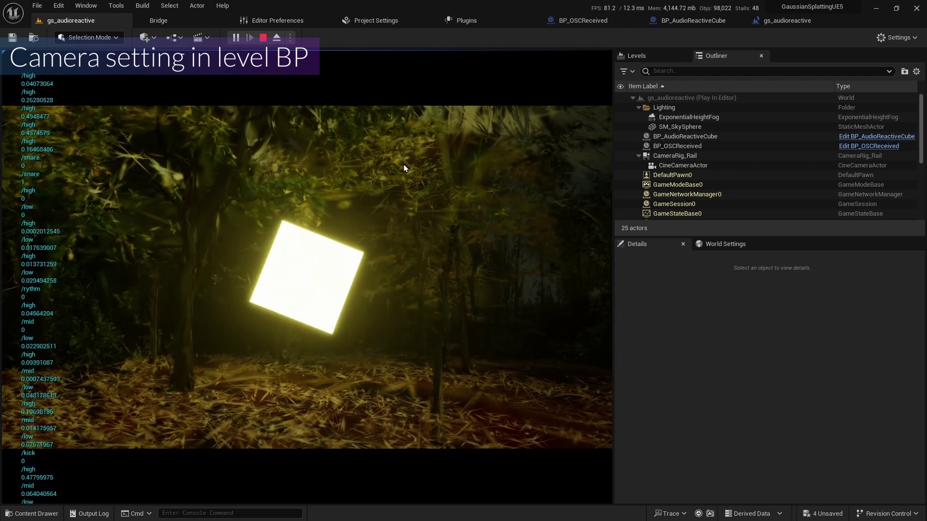
pyautogui.press('Escape')
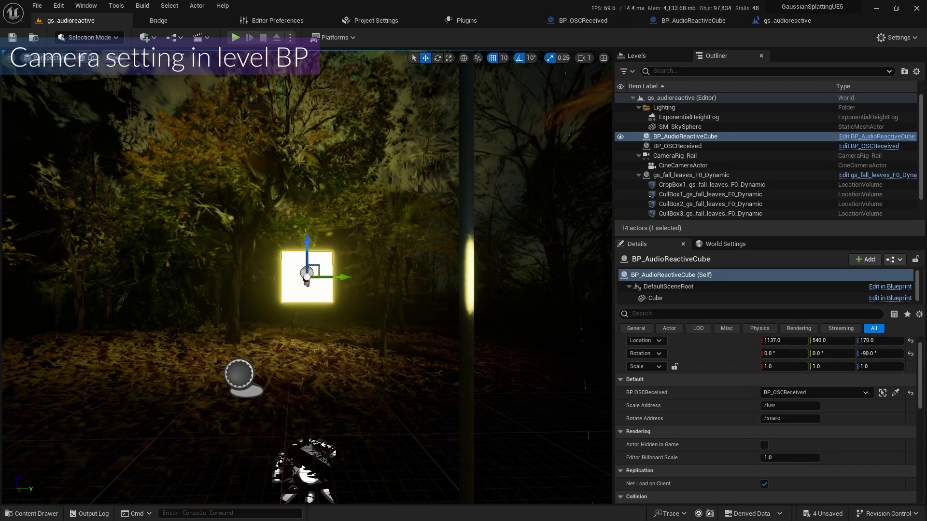